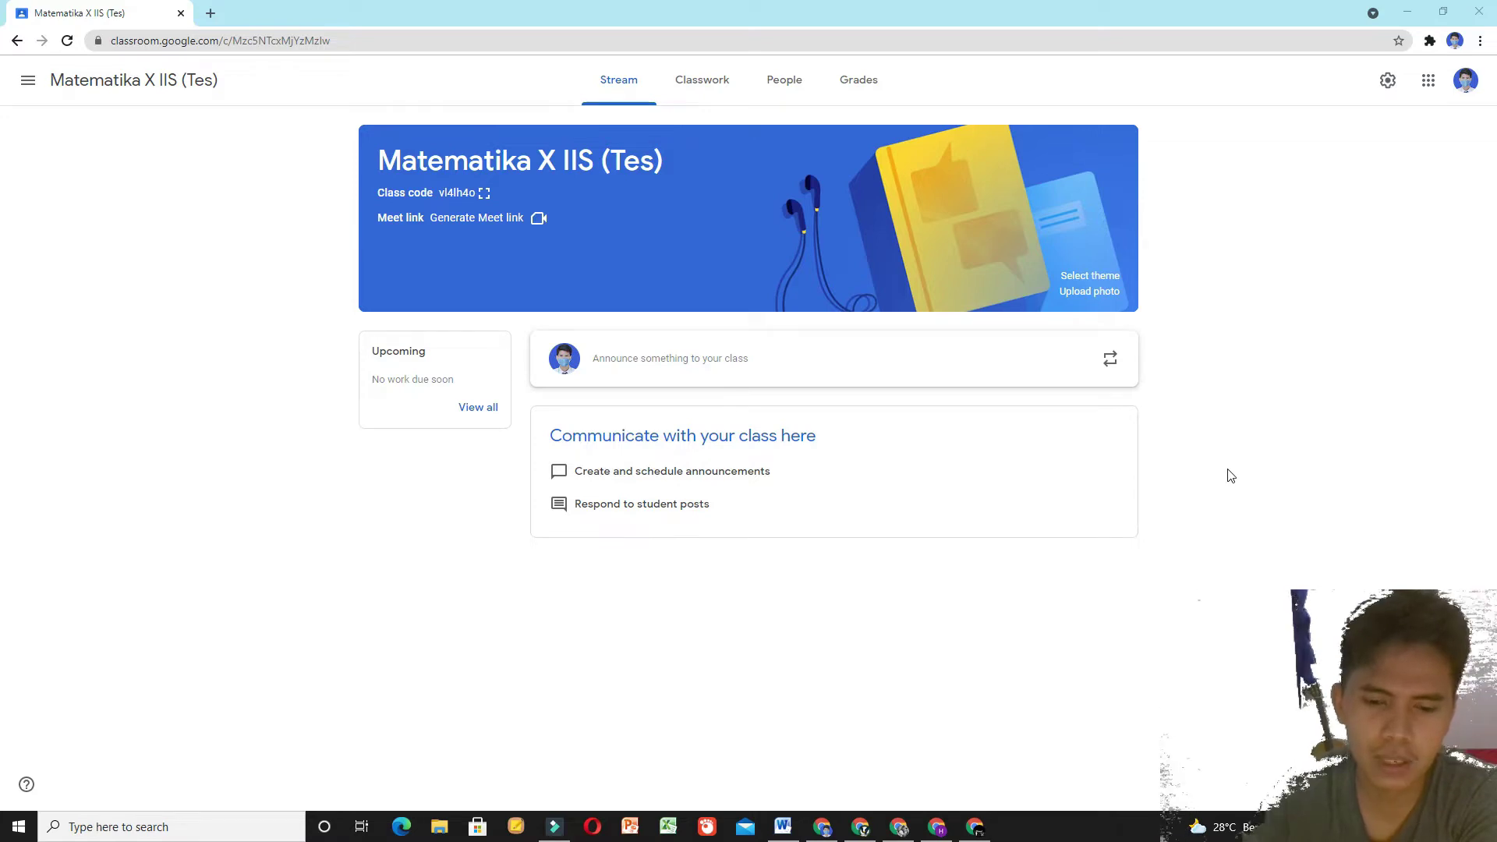
Step: Review the Kelompok 1 and Kelompok 2 student lists in the Word document and the class's people list in Google Classroom
left_click(783, 825)
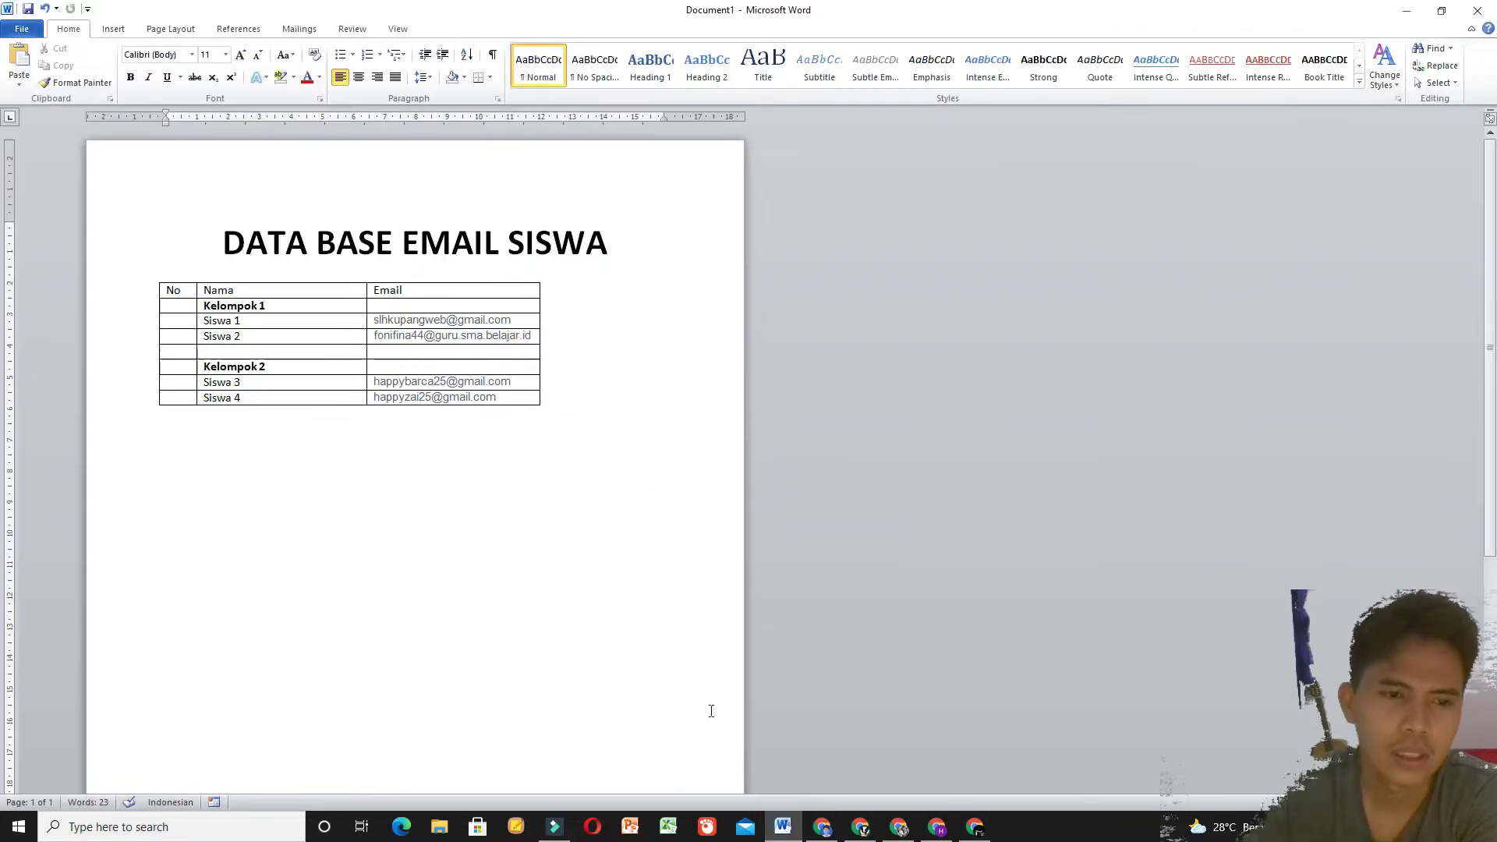
scroll(569, 439, "up", 6)
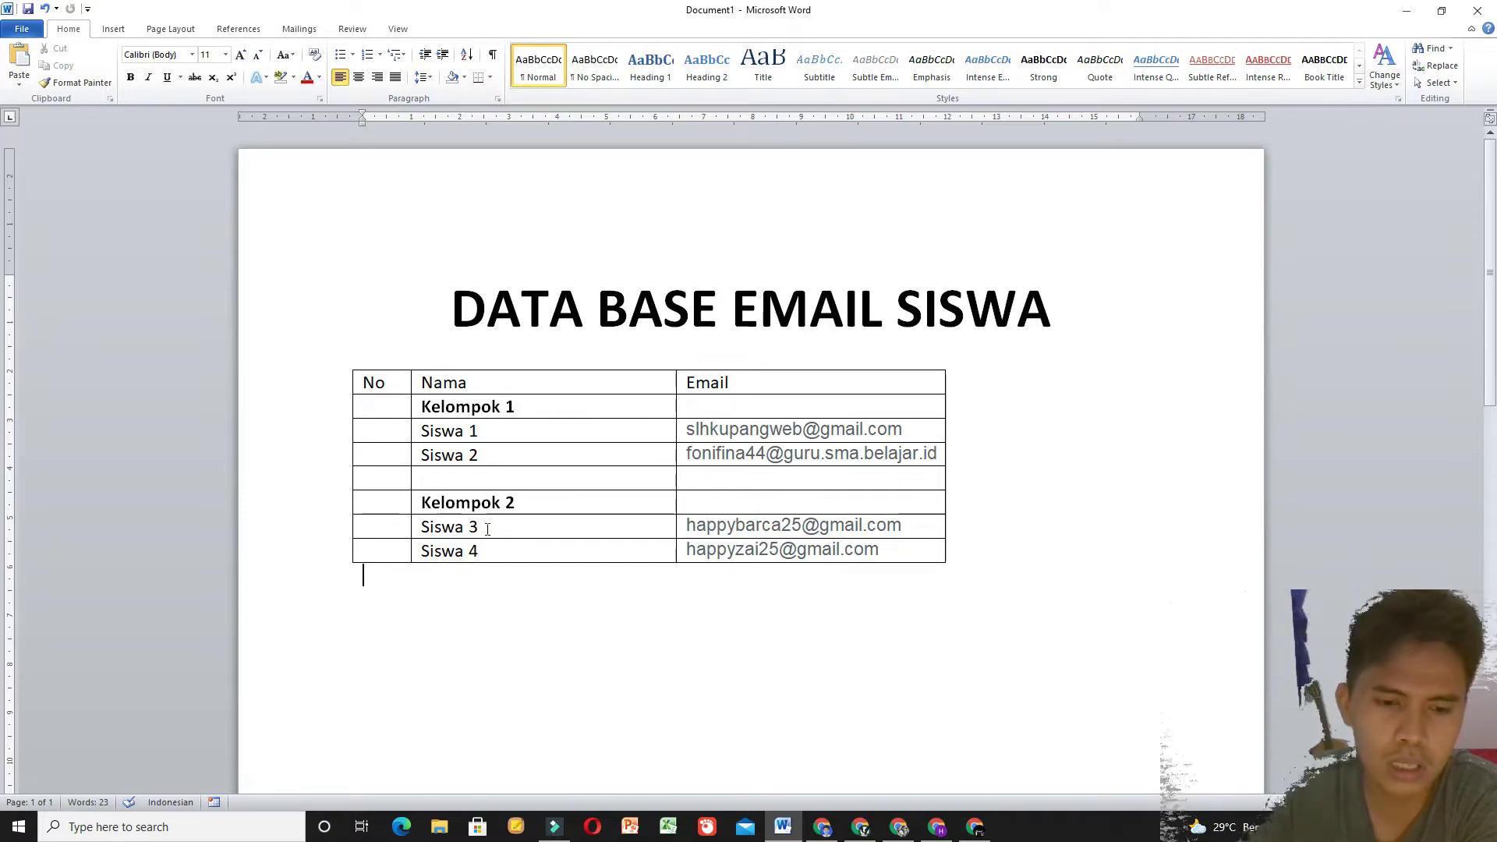
left_click(523, 574)
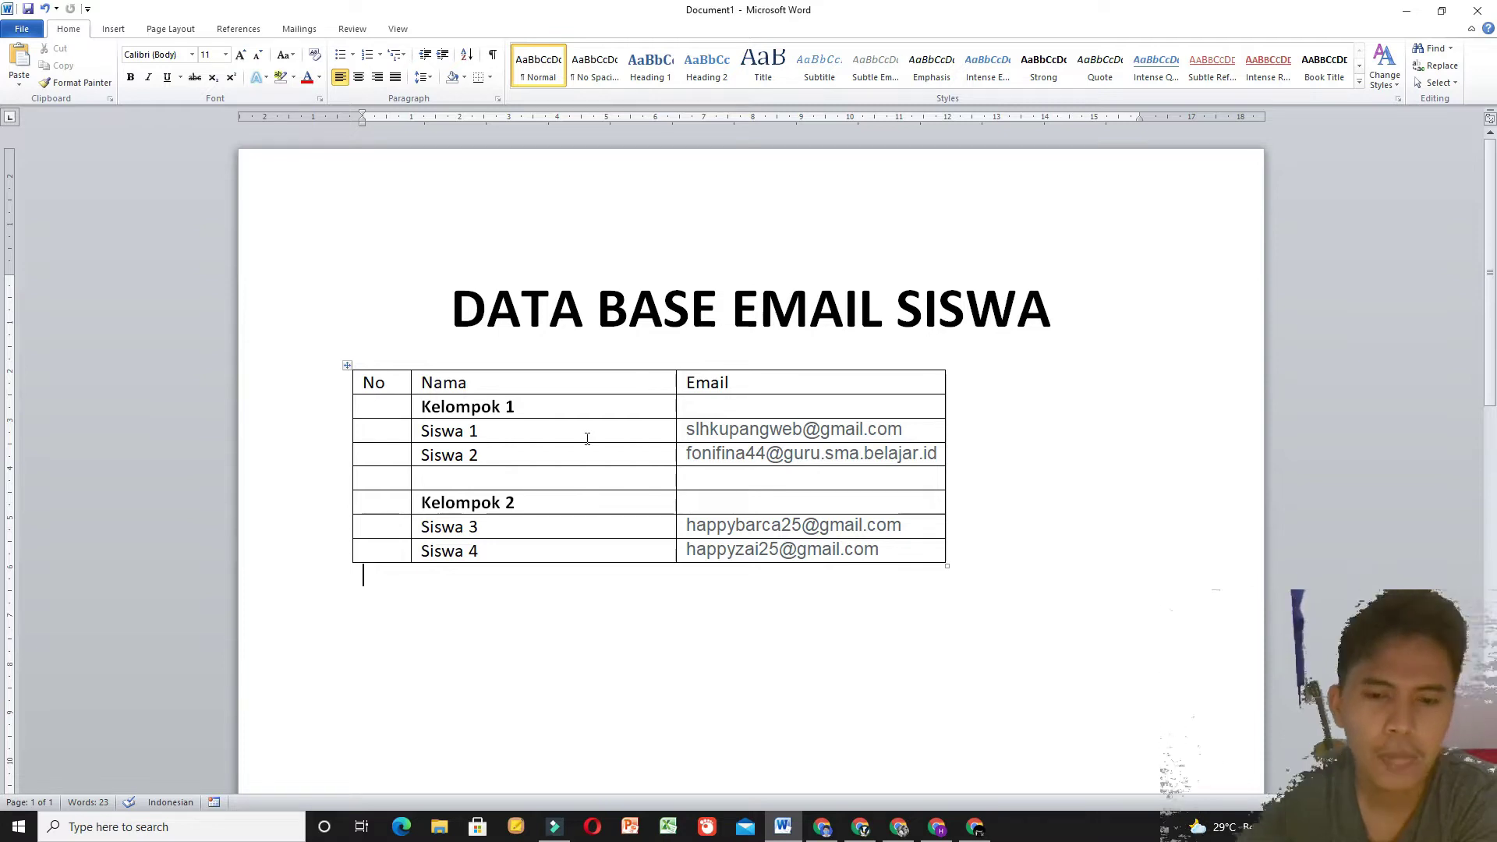
left_click(822, 828)
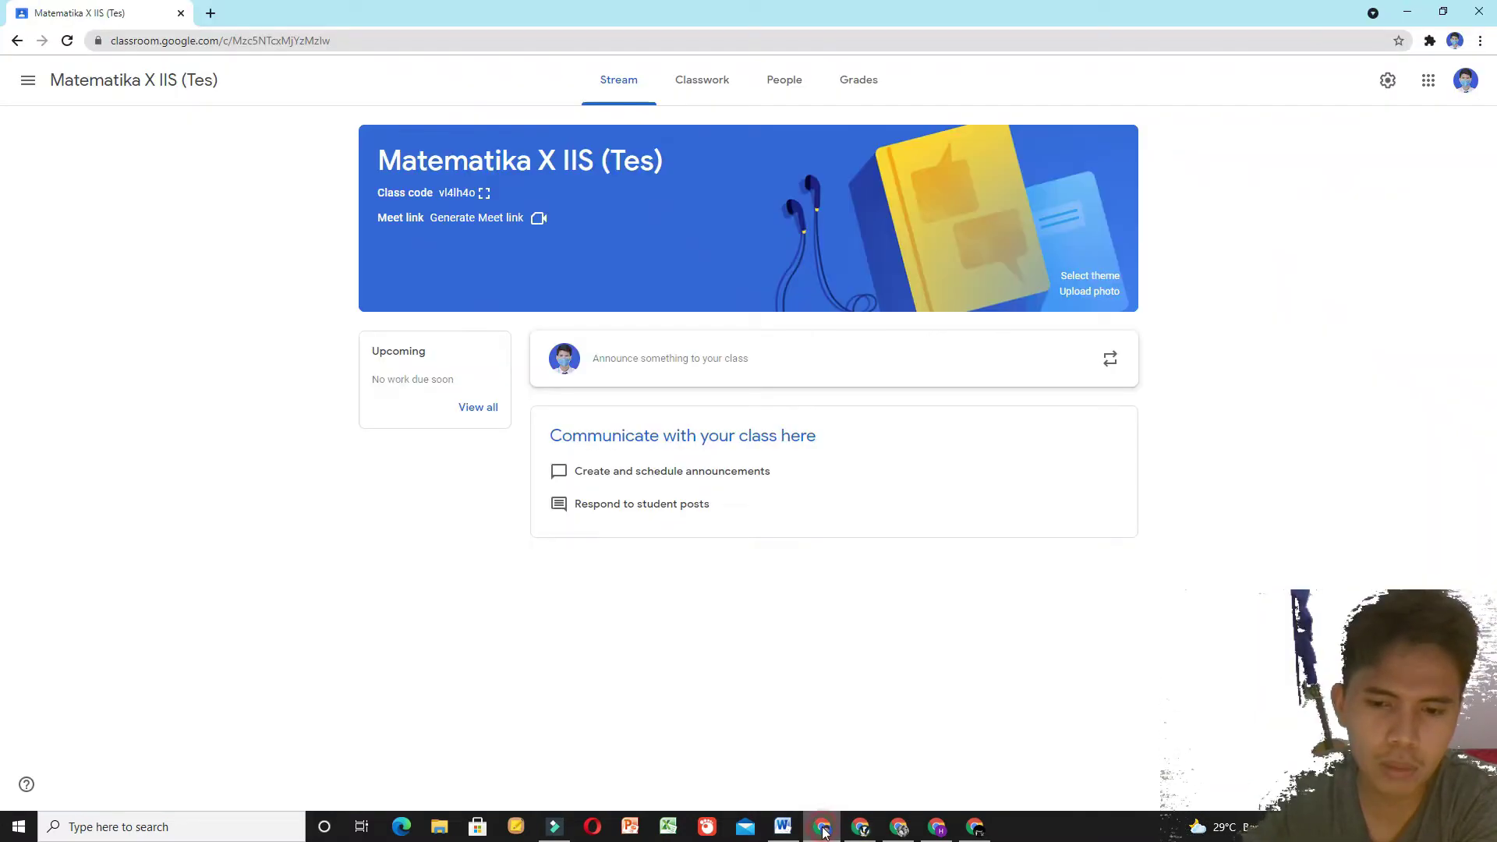
left_click(551, 664)
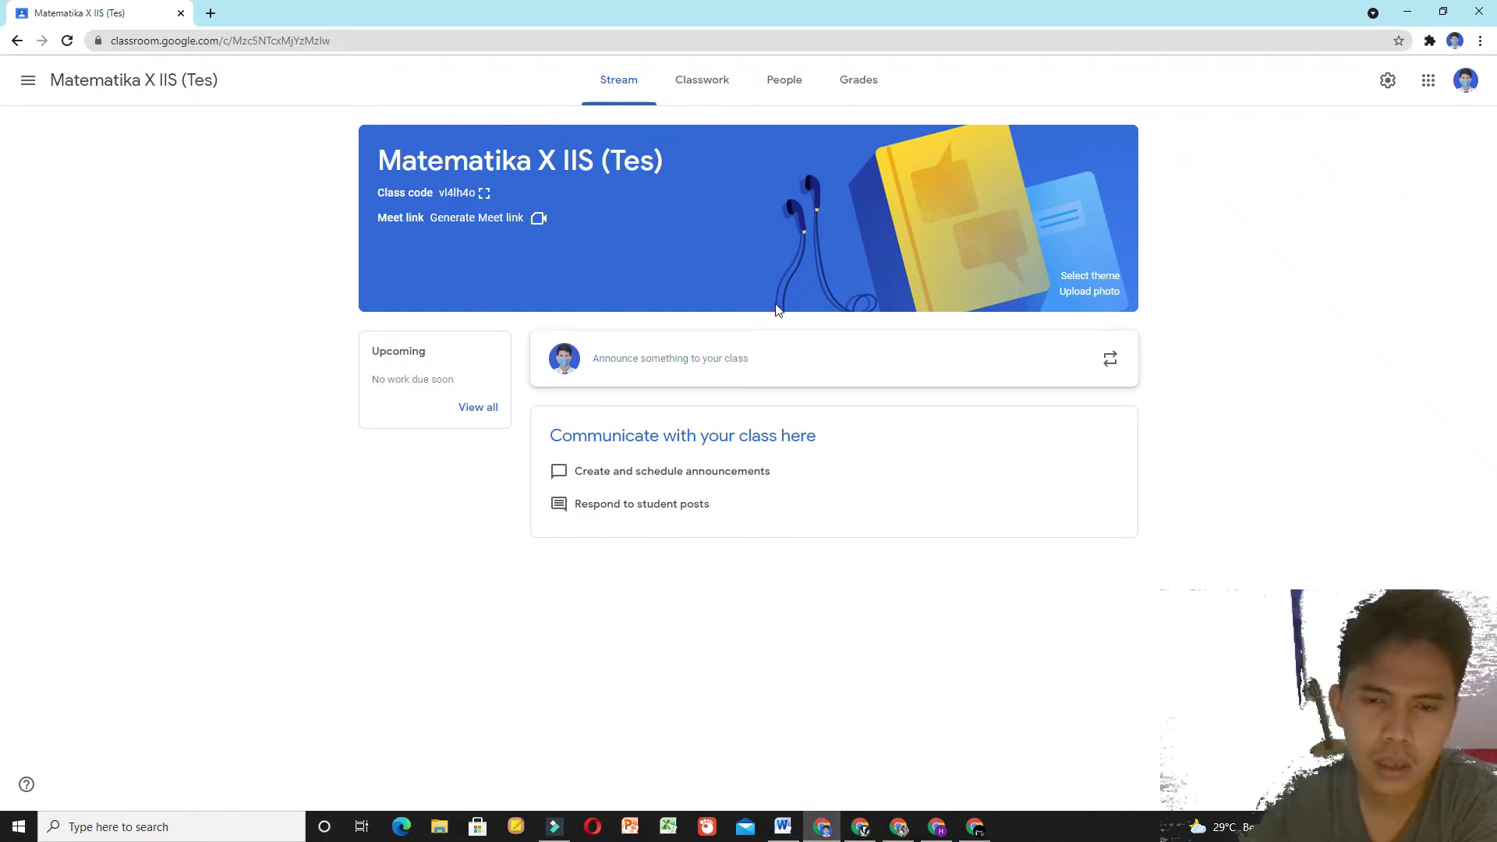
left_click(783, 84)
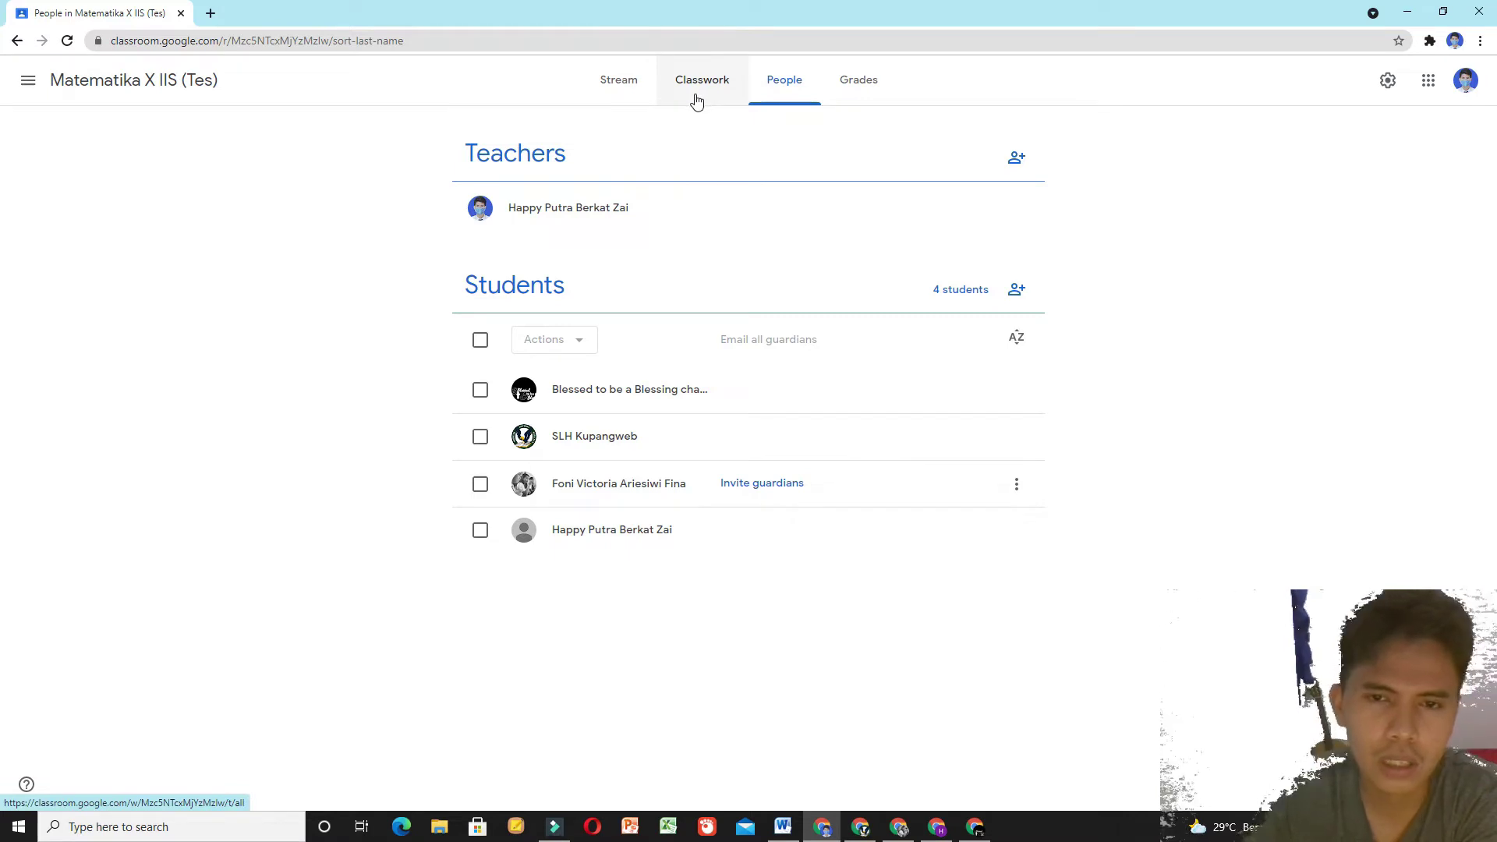
Step: Start adding a new topic to the Matematika X IIS (Tes) classwork
left_click(697, 100)
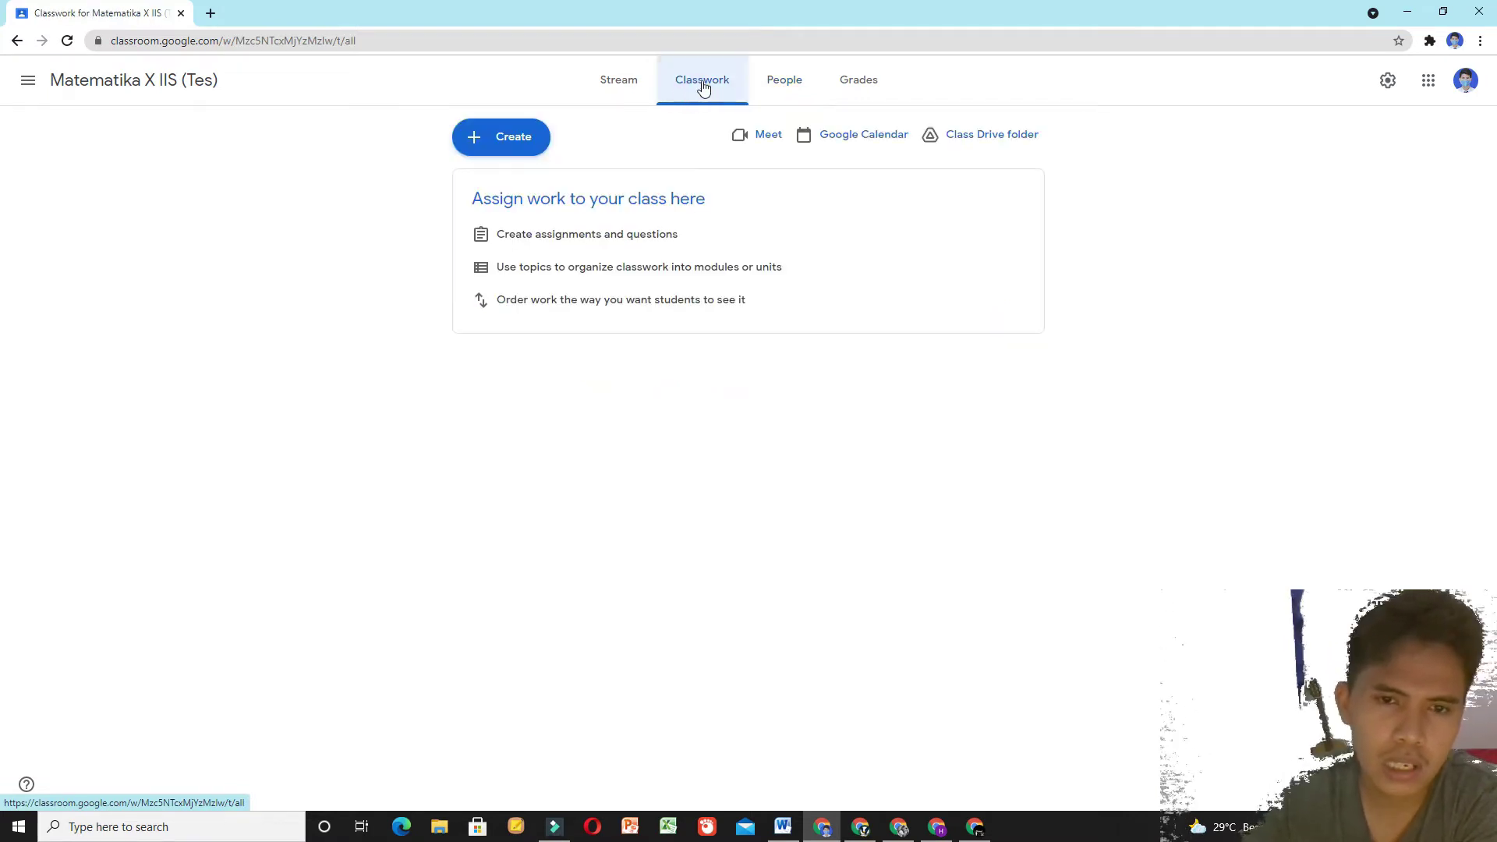
left_click(526, 140)
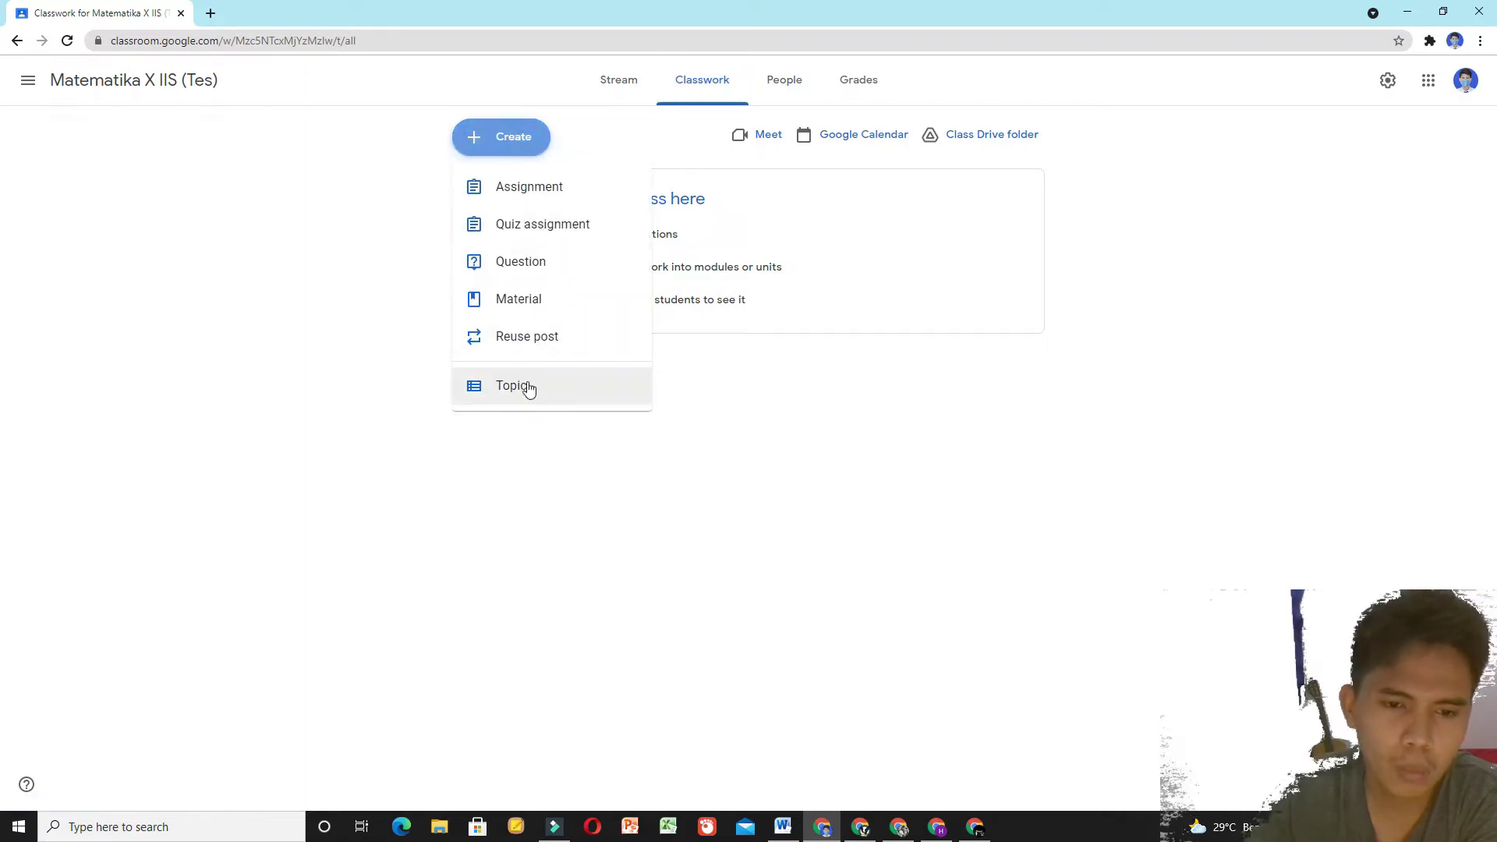
left_click(513, 386)
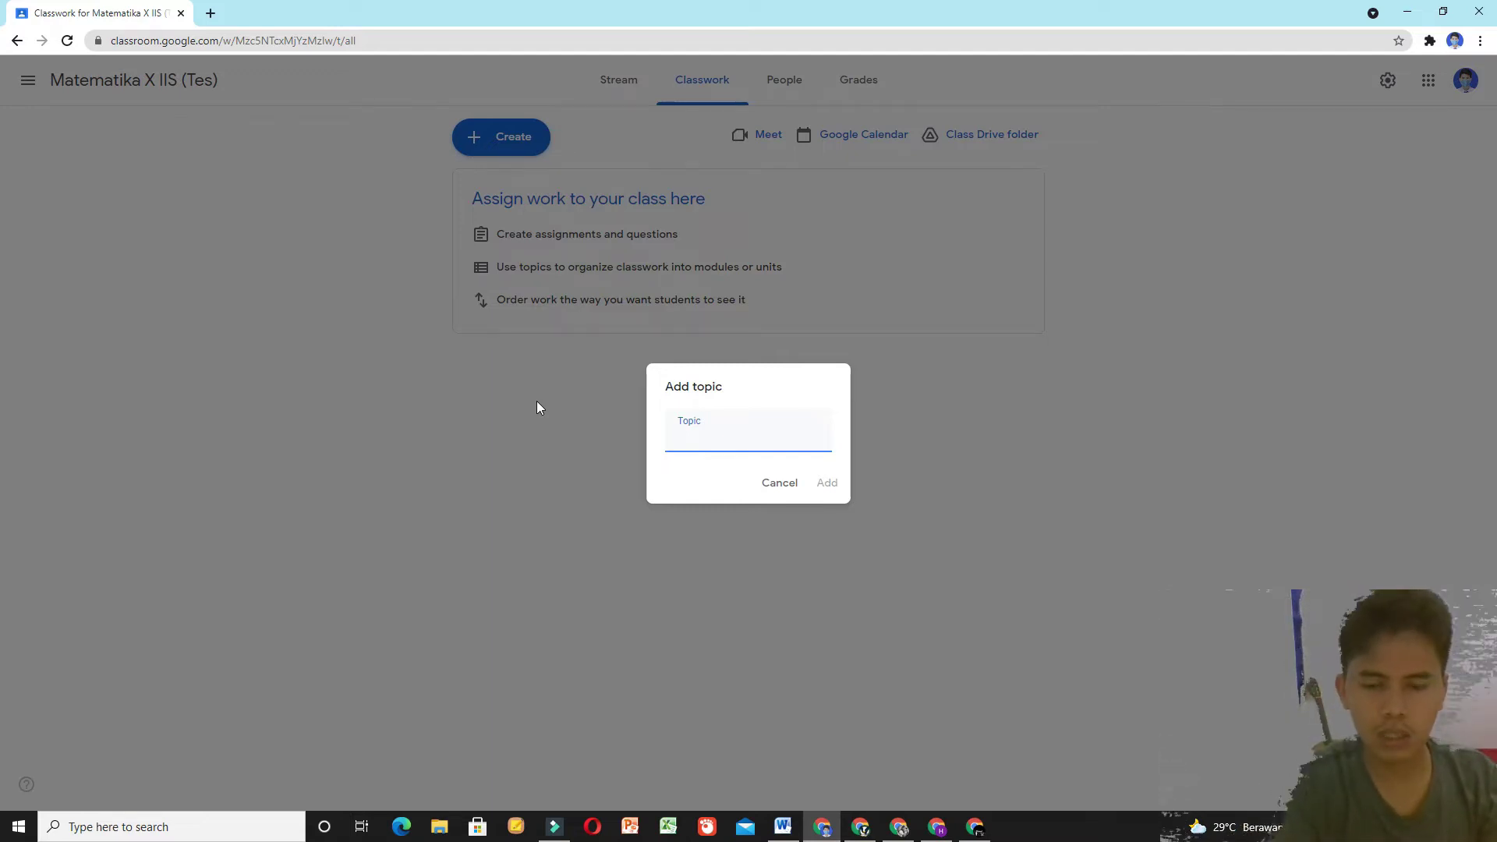
type("Break ROom")
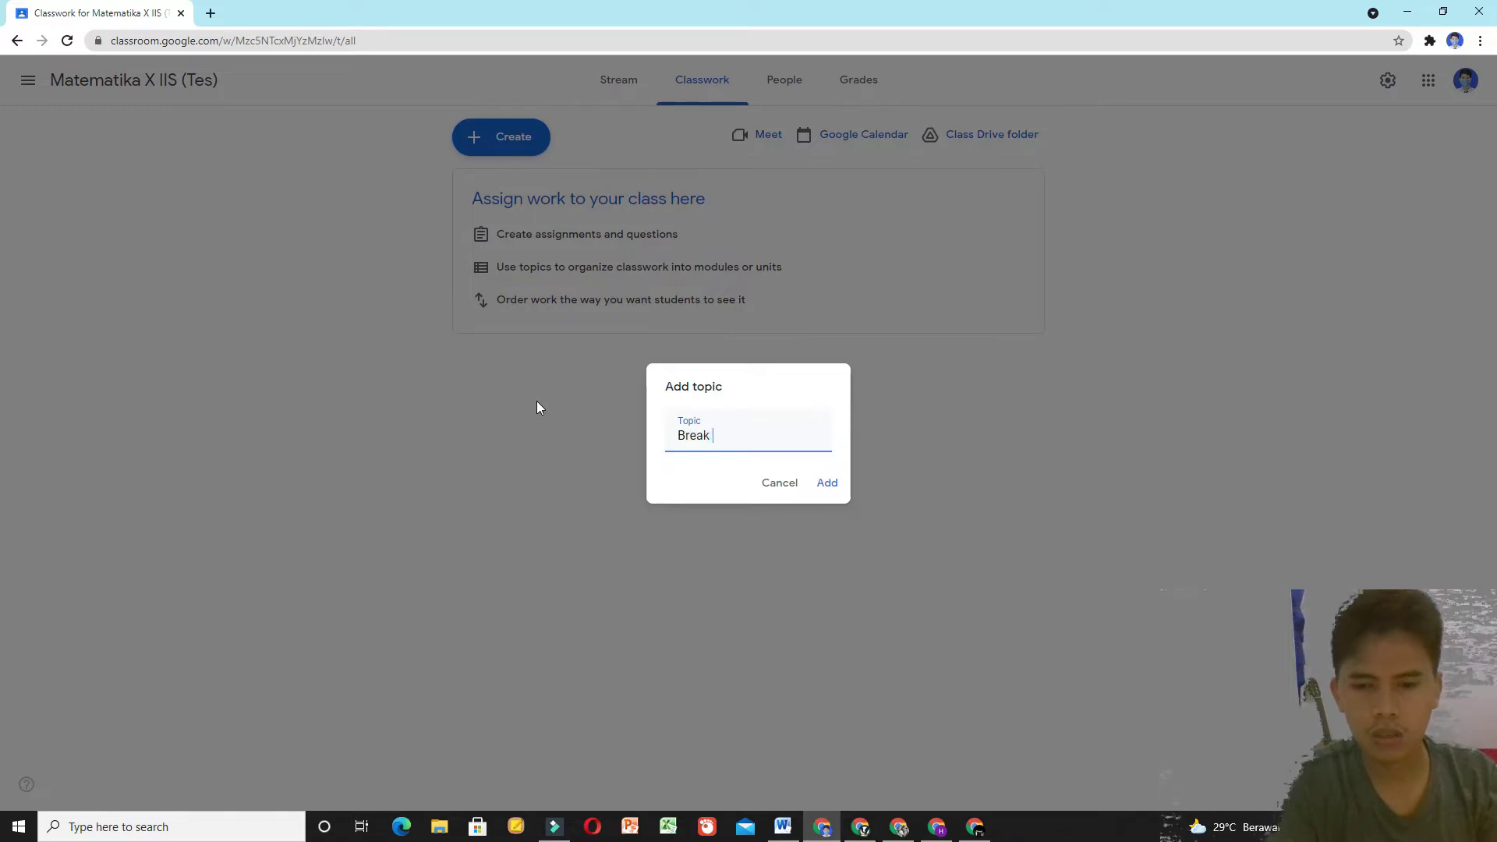
key("BackSpace")
key("BackSpace")
key("BackSpace")
key("BackSpace")
key("BackSpace")
key("BackSpace")
key("BackSpace")
key("BackSpace")
key("BackSpace")
key("BackSpace")
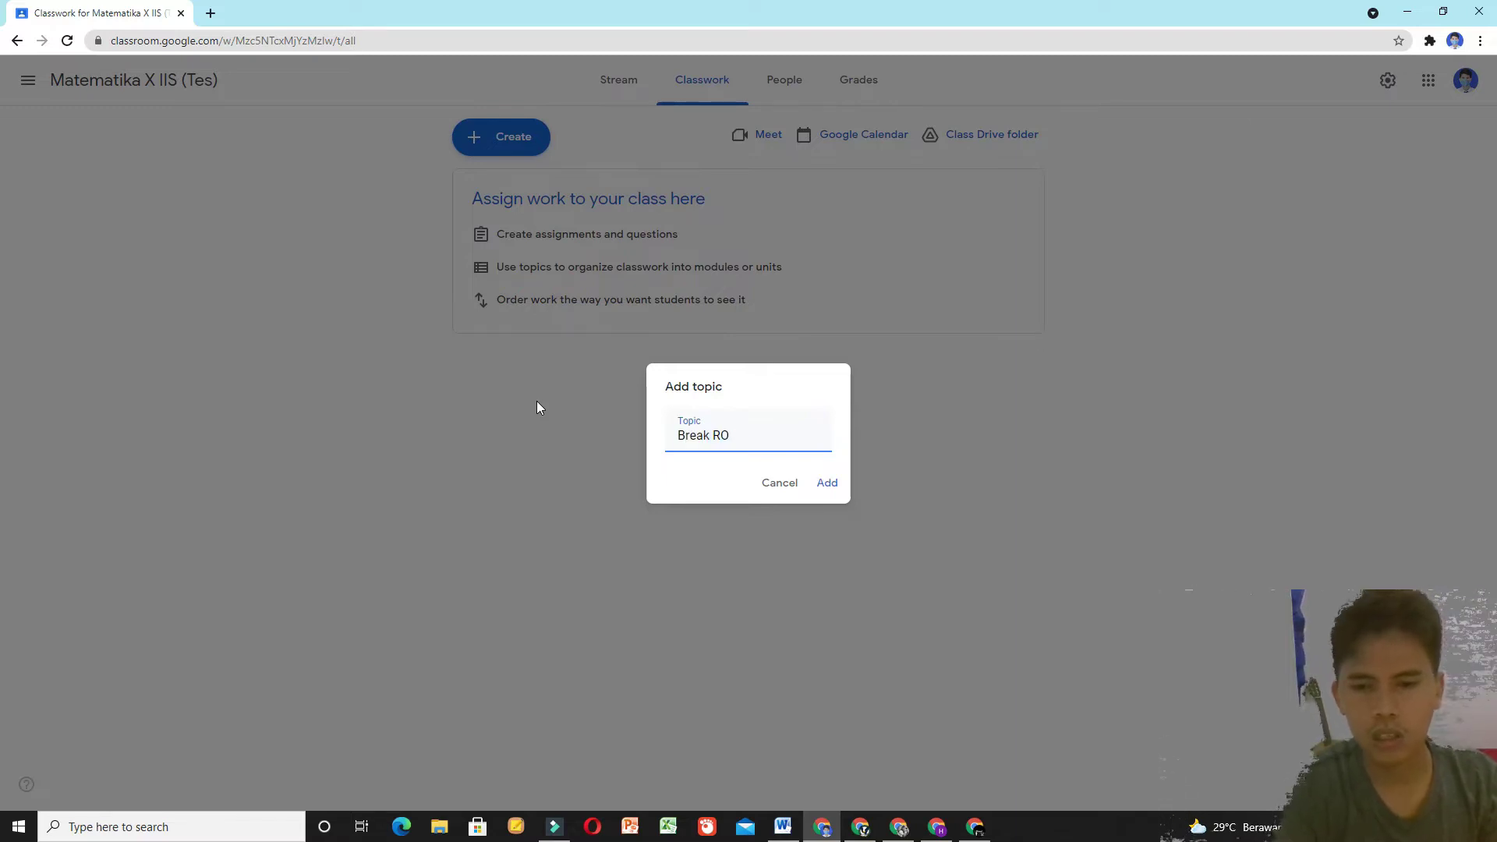
Step: Name the new topic "Kelompok Belajar" and add it to the classwork
type("Kel")
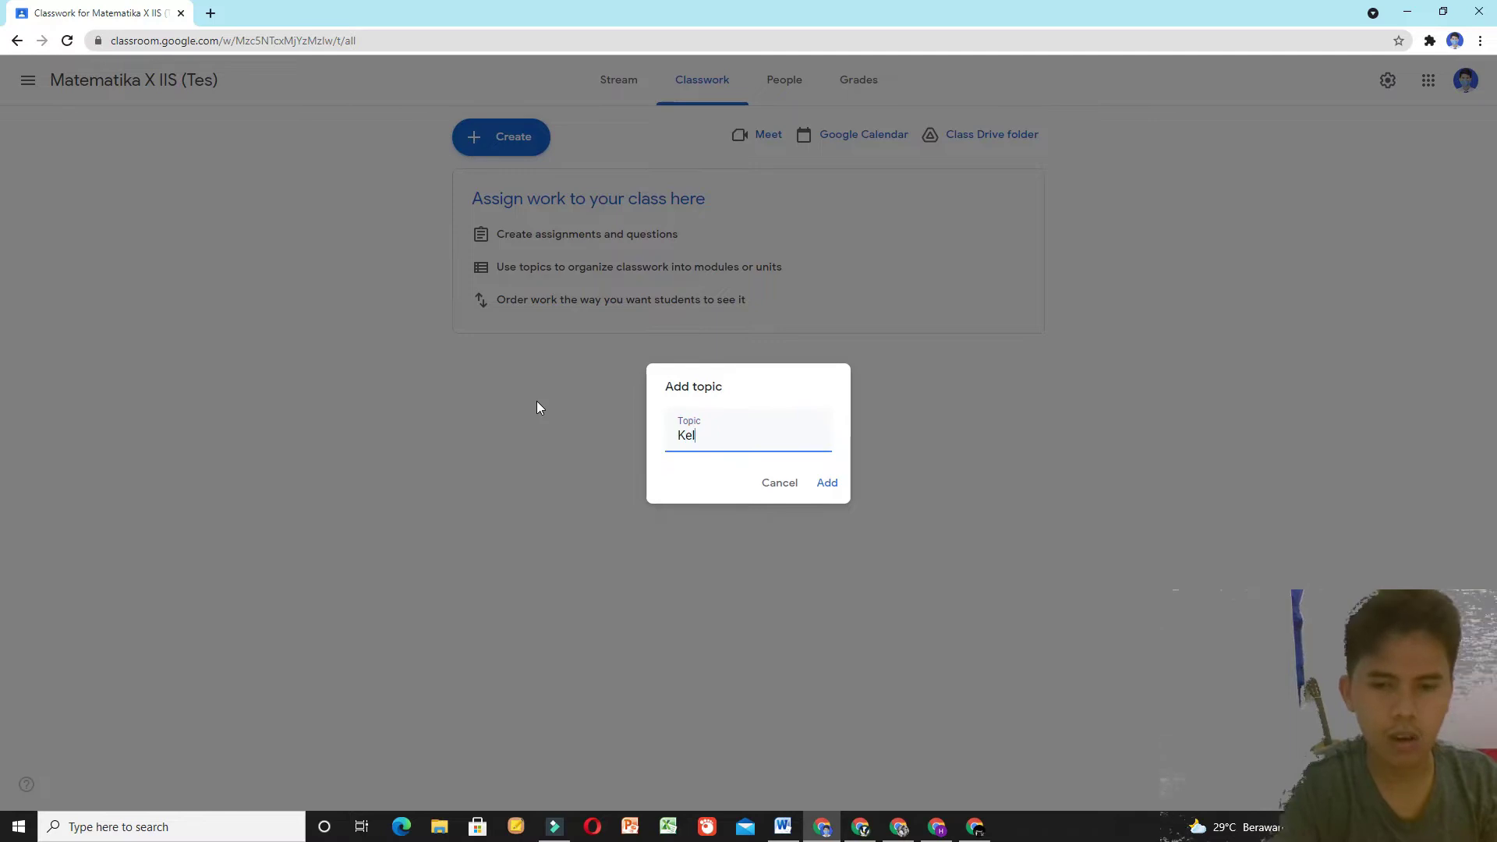
type("ompok Belajar")
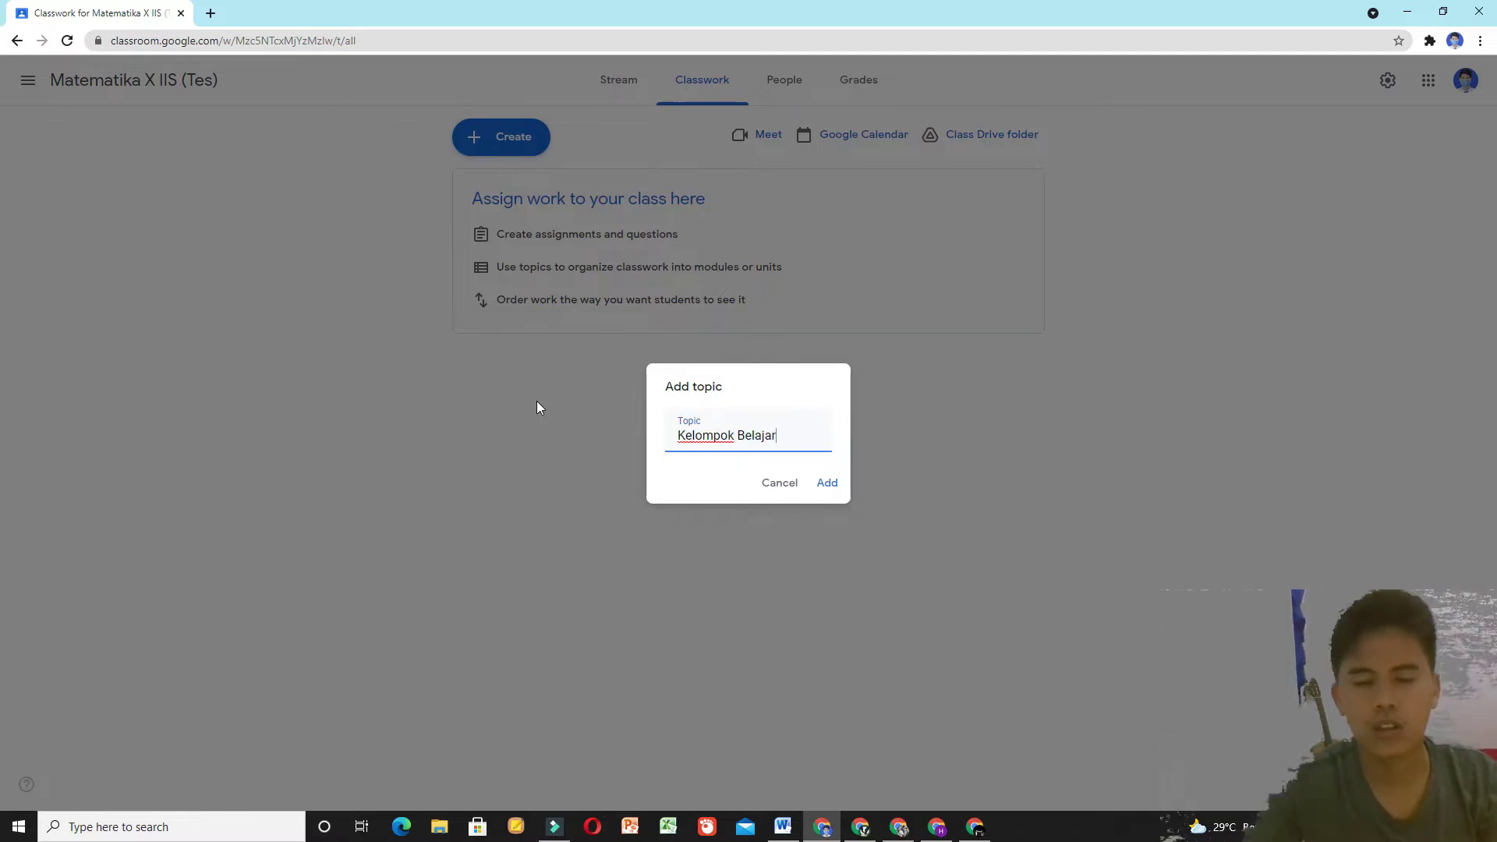
left_click(828, 485)
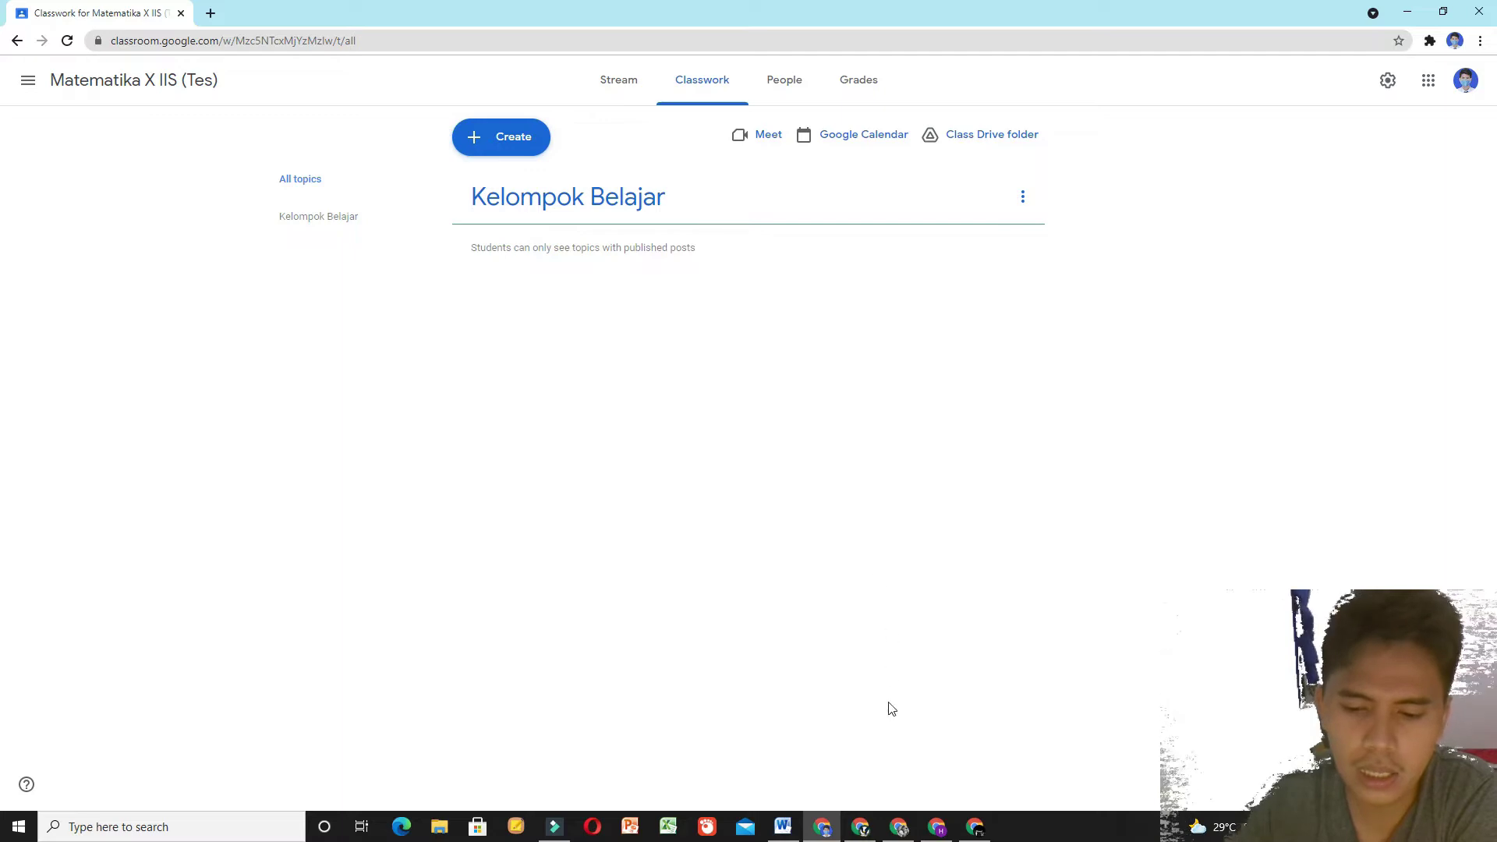
Step: Check the groups in the Word table, then create a classwork material titled "Kelompok 1" under the Kelompok Belajar topic
left_click(783, 827)
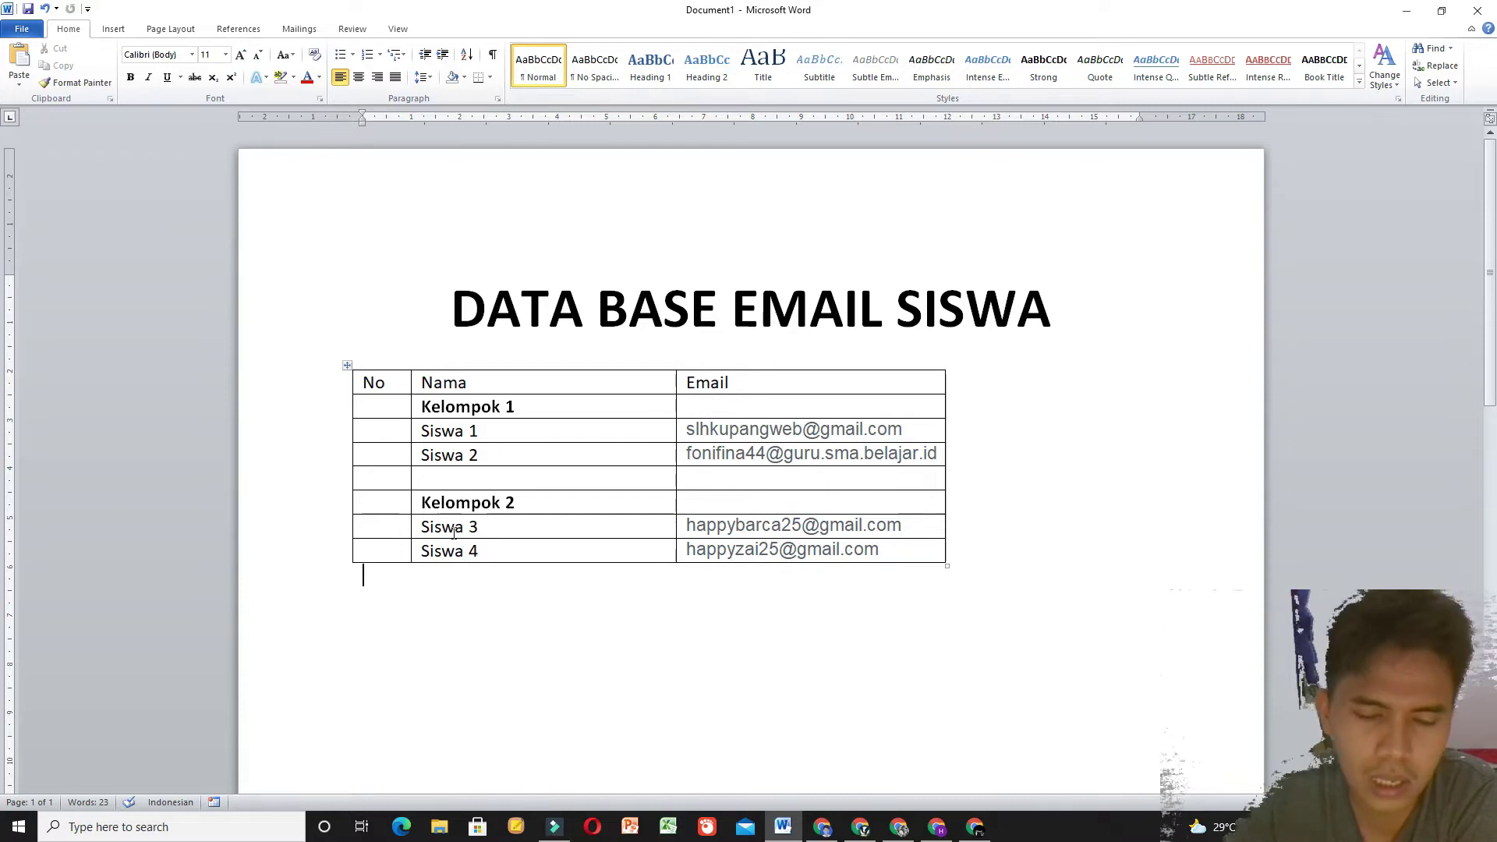
left_click(832, 824)
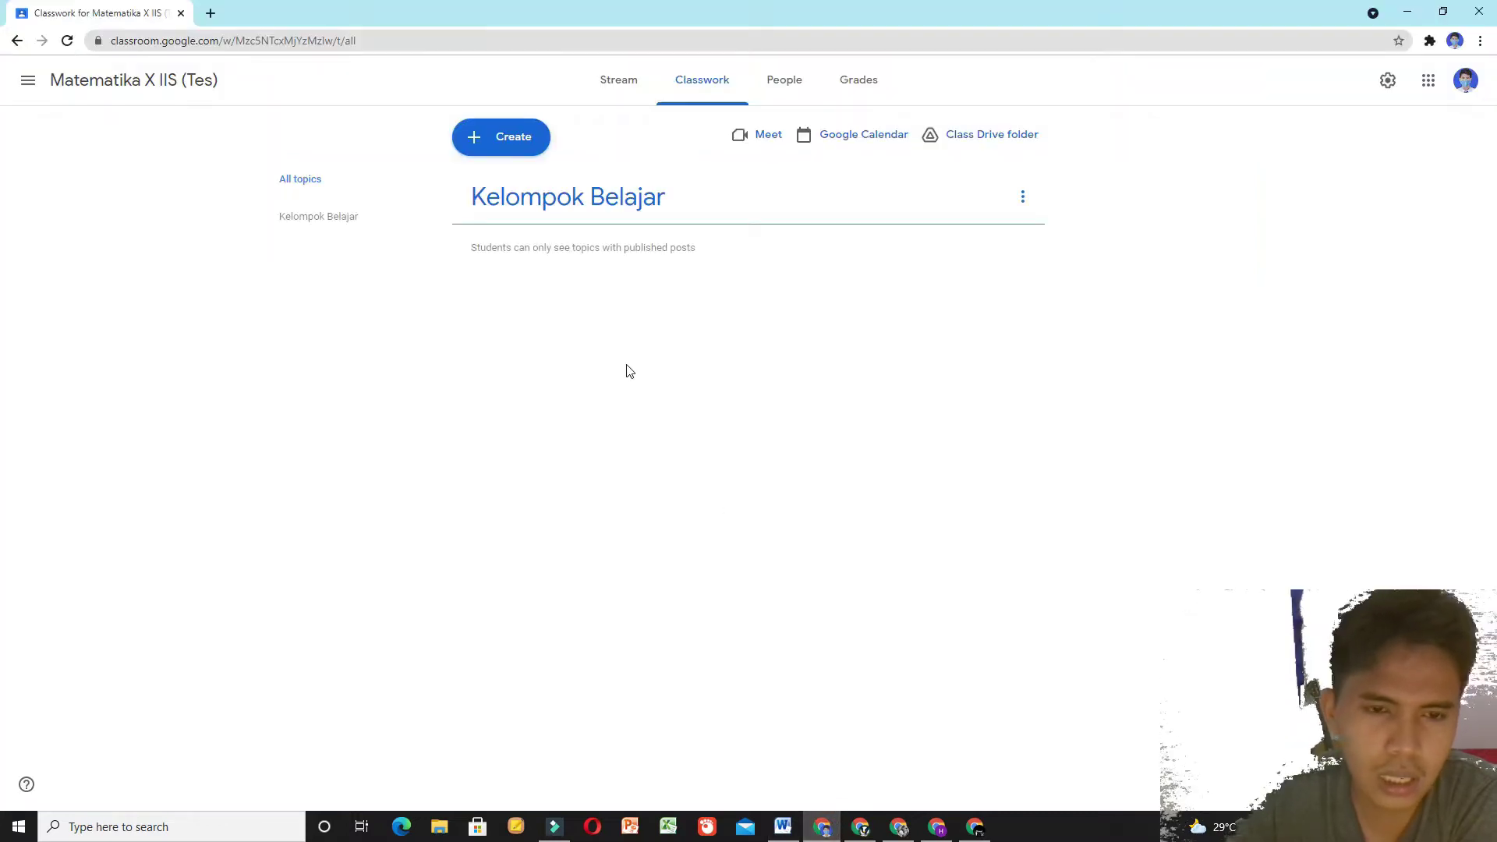
left_click(479, 148)
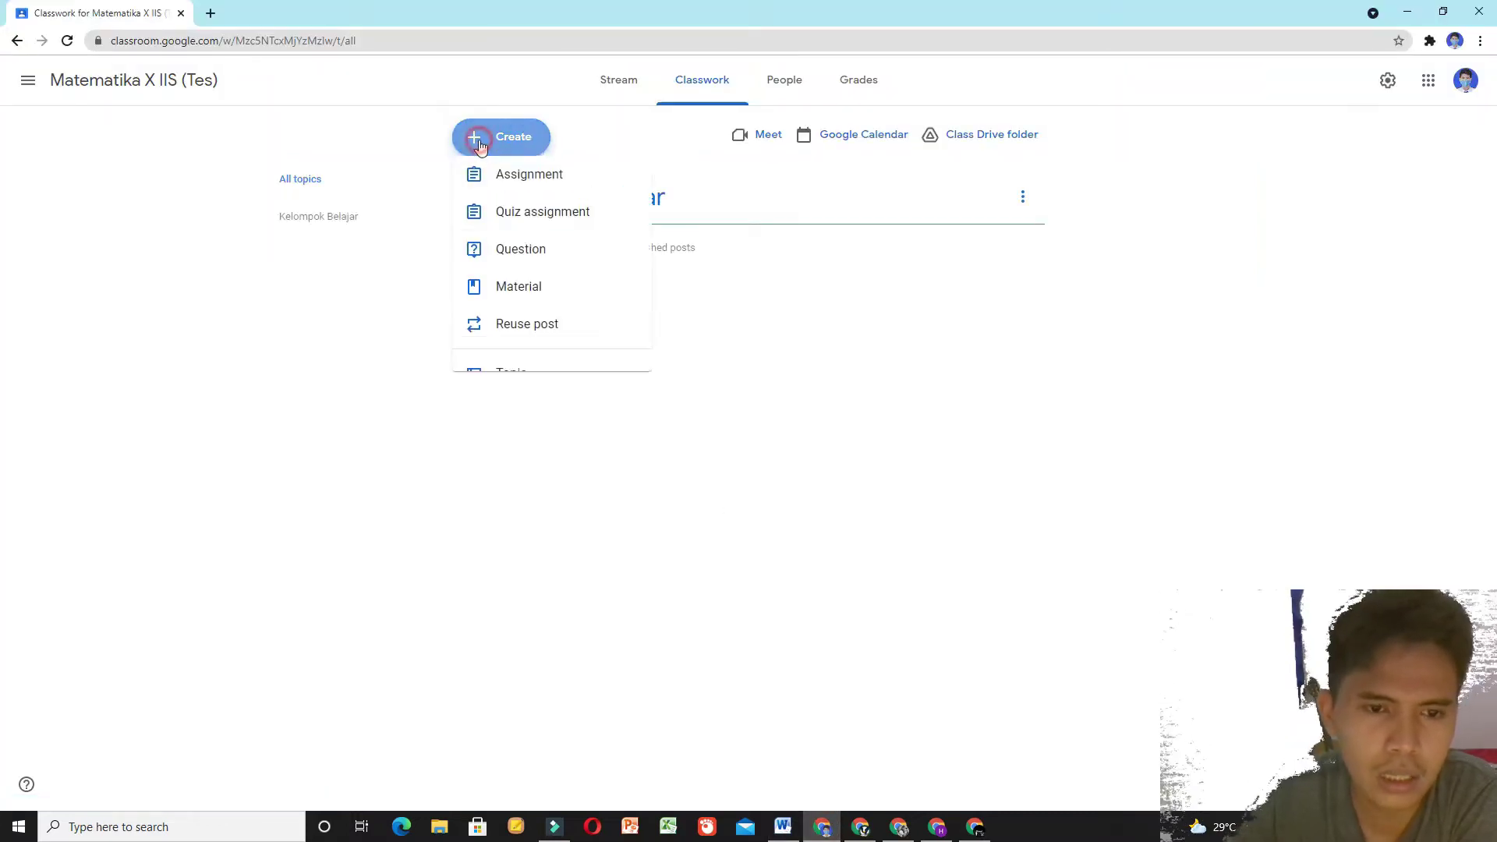
left_click(515, 302)
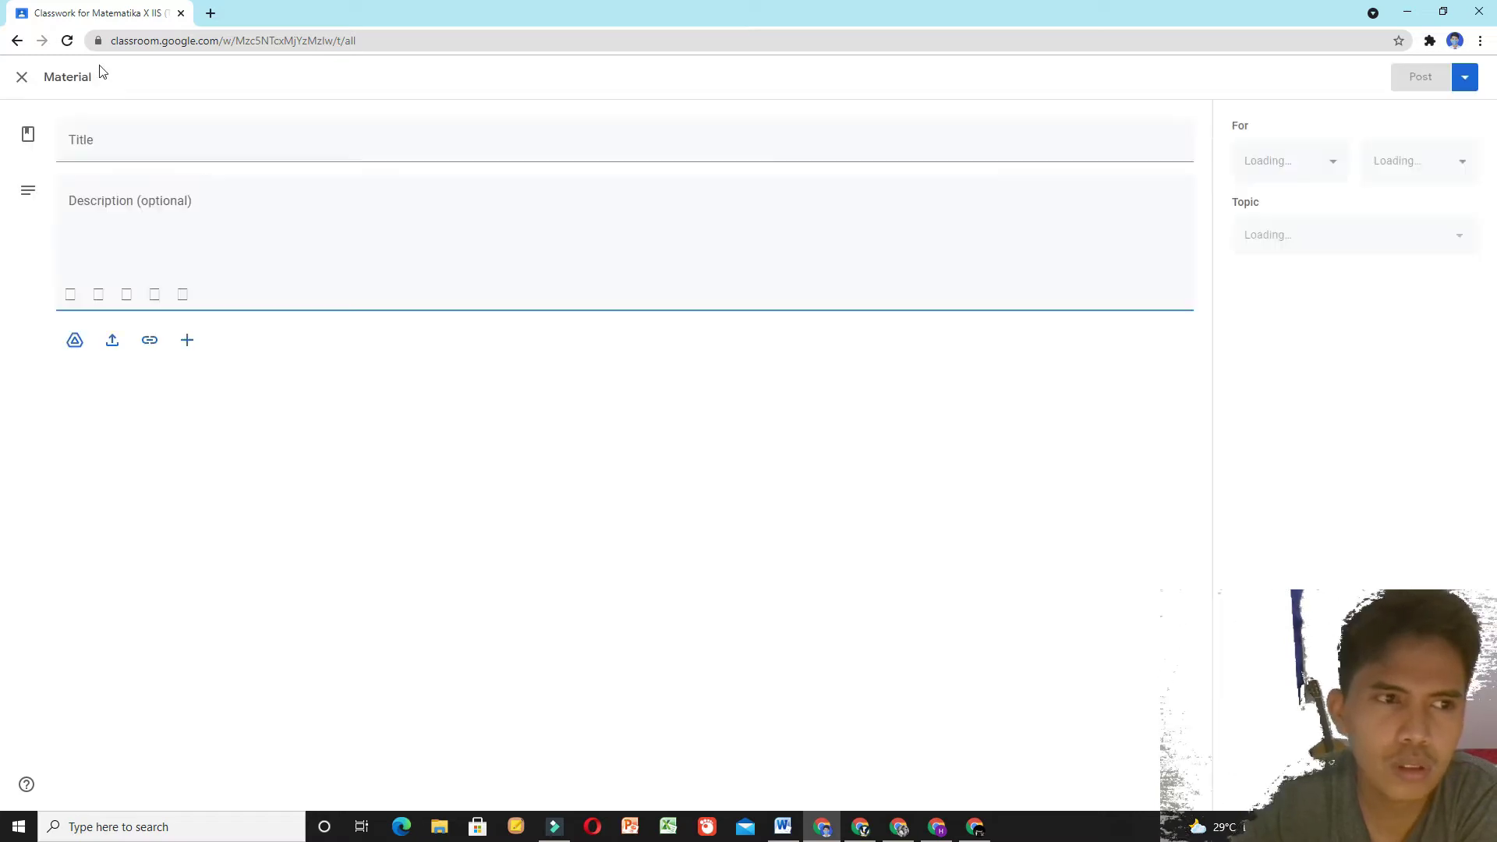
left_click(126, 145)
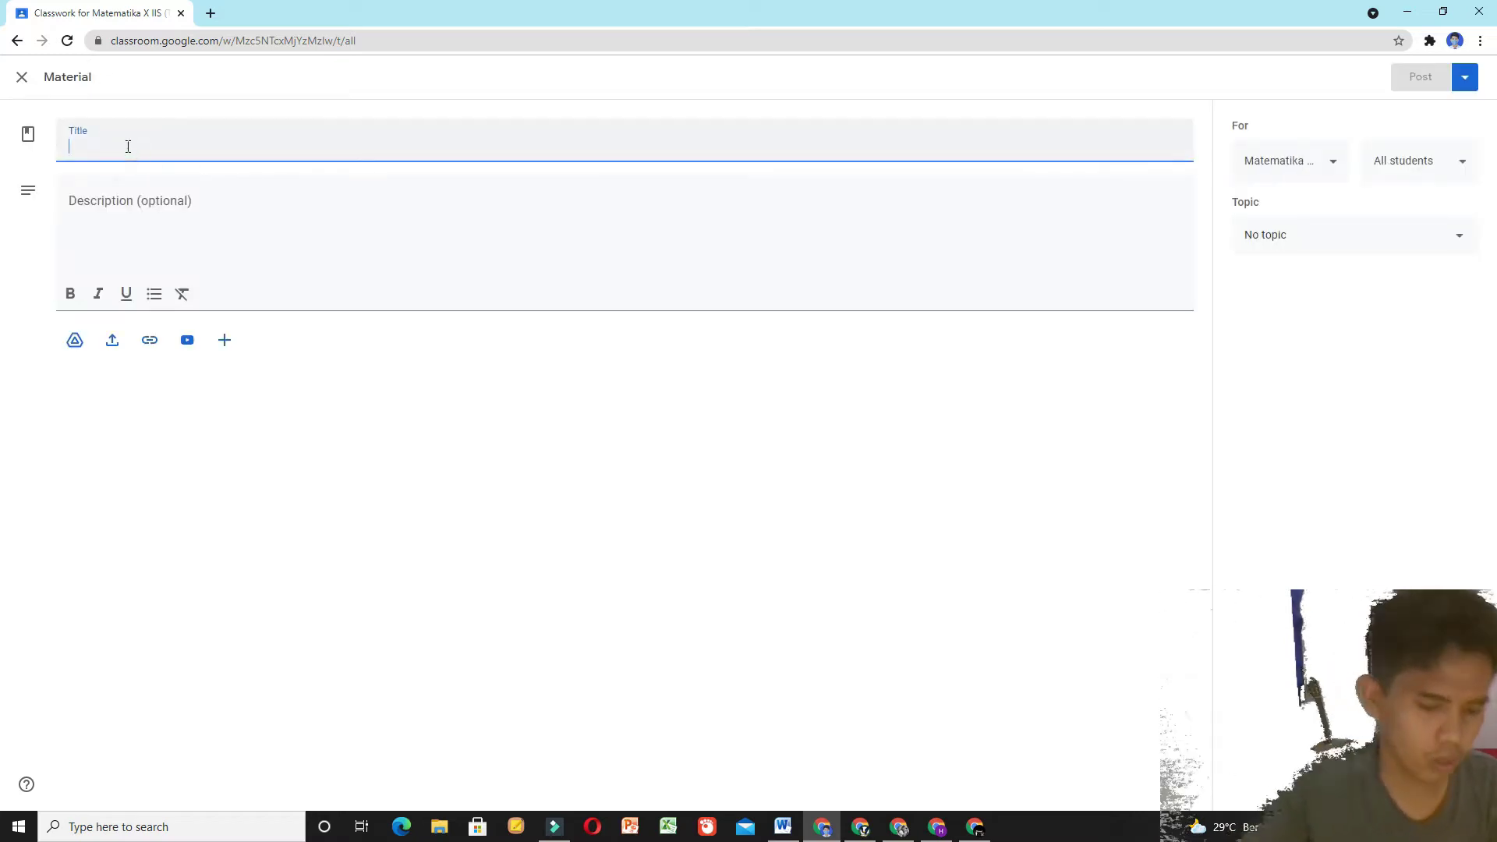
type("Kelom")
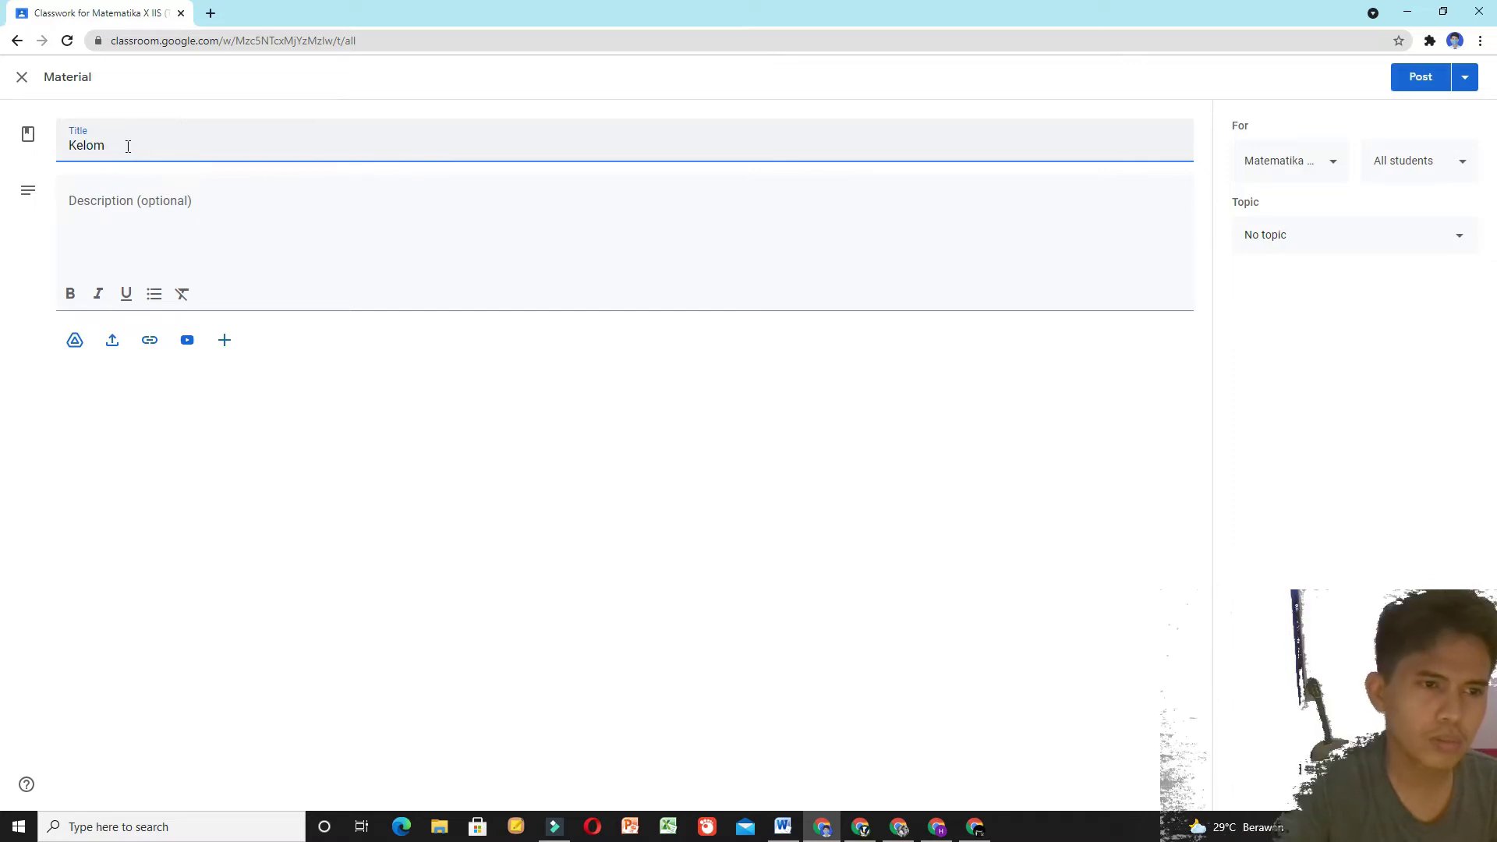
type("ook 1")
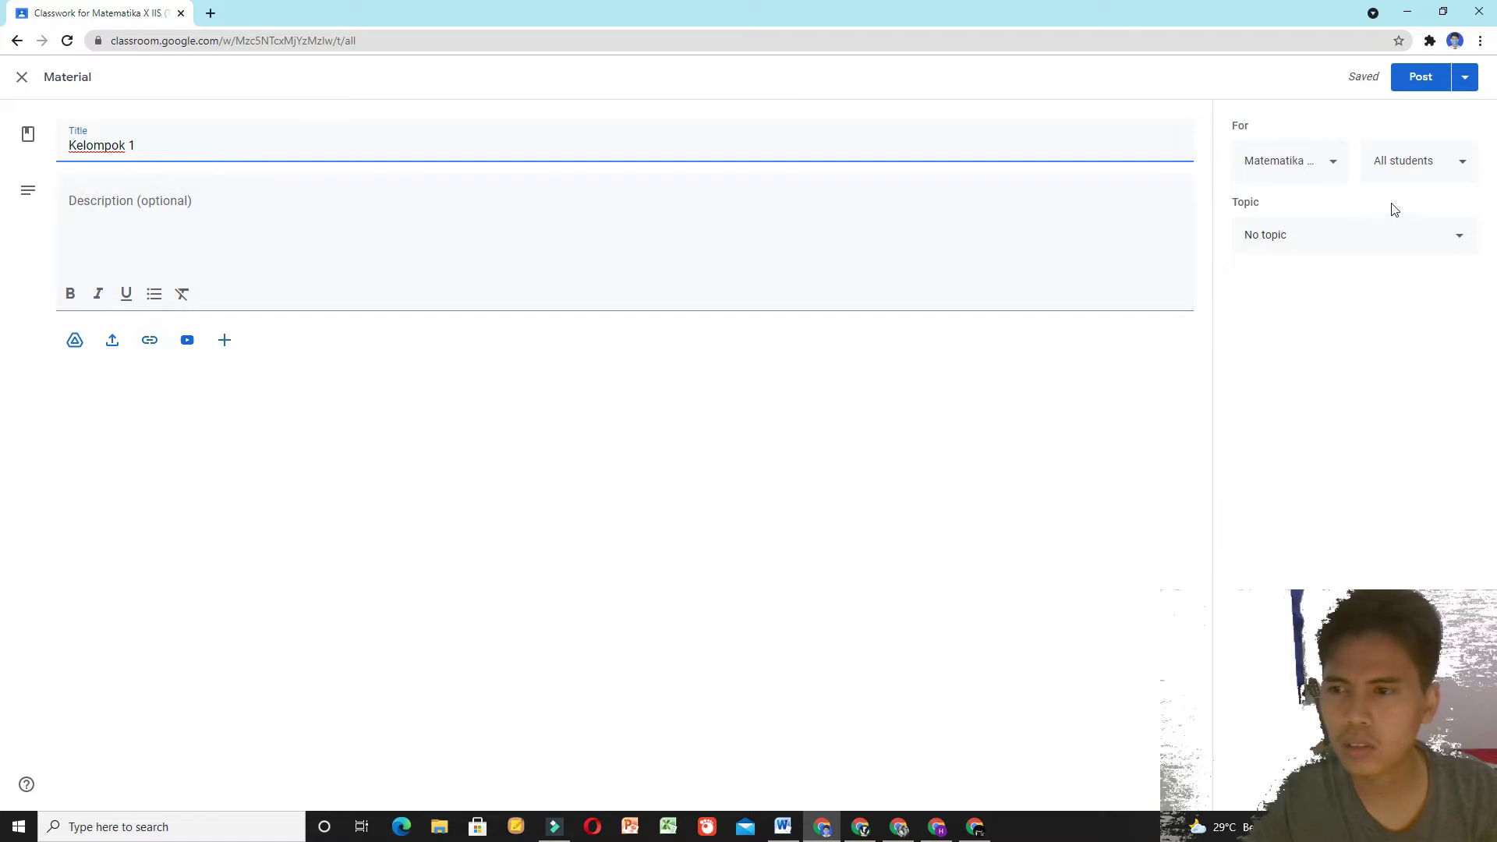
left_click(1334, 244)
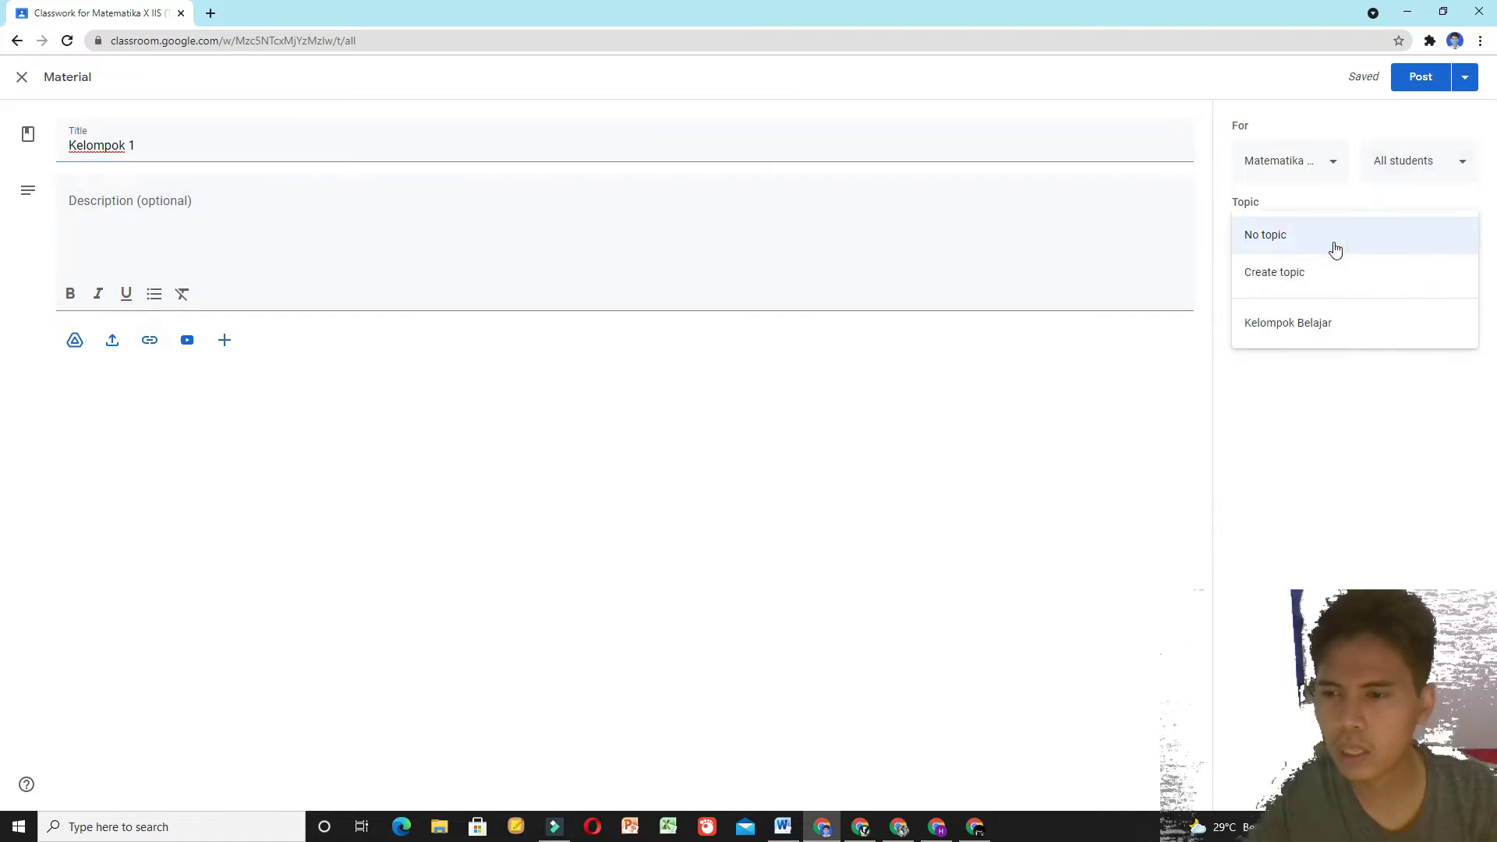
left_click(1310, 330)
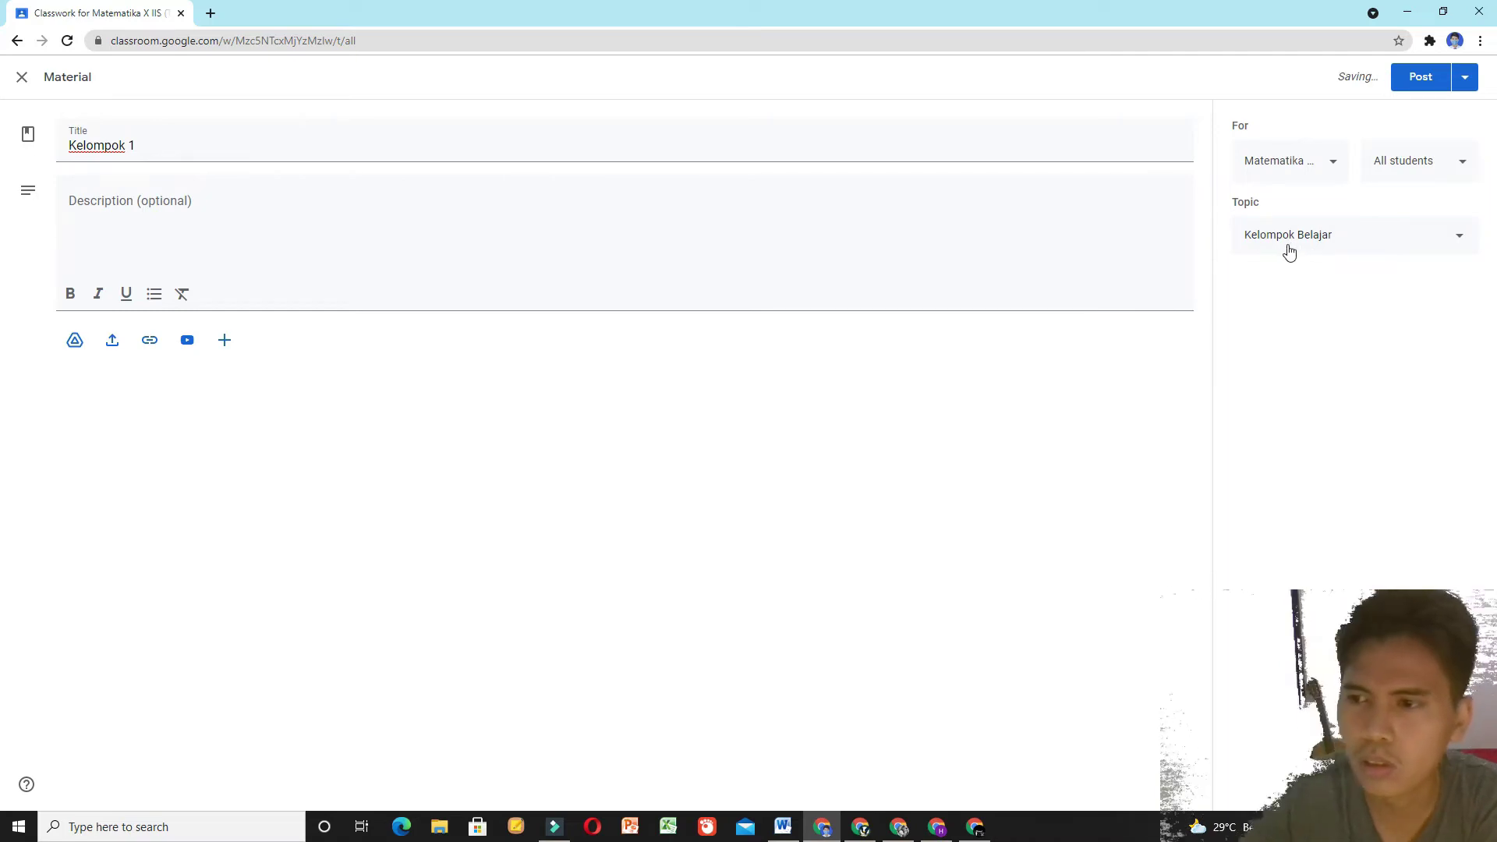
Step: Limit the material's recipients to the two students listed under Kelompok 1 in the Word document
left_click(1457, 172)
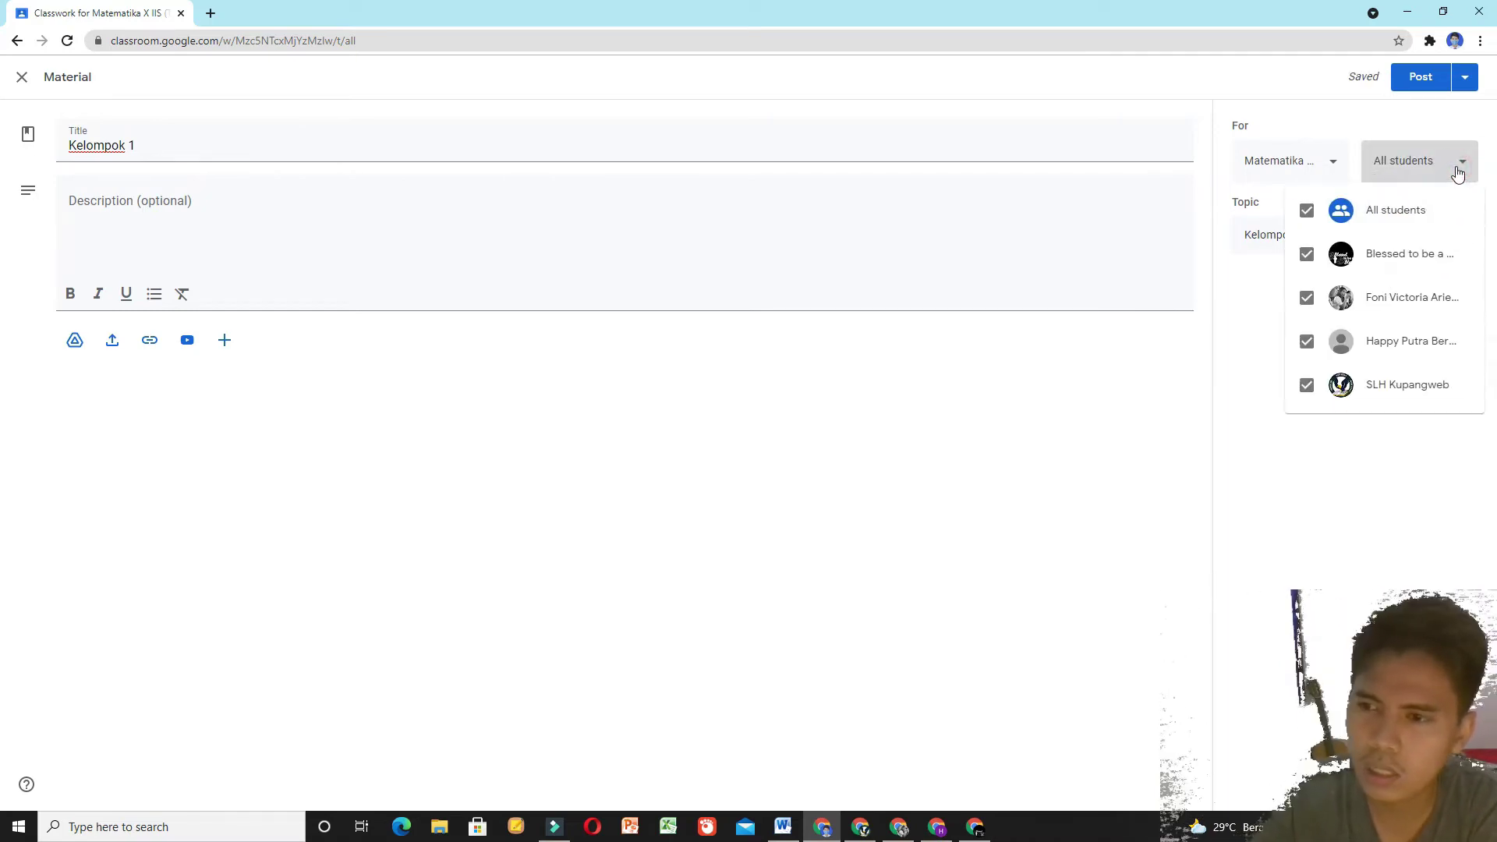
left_click(1309, 211)
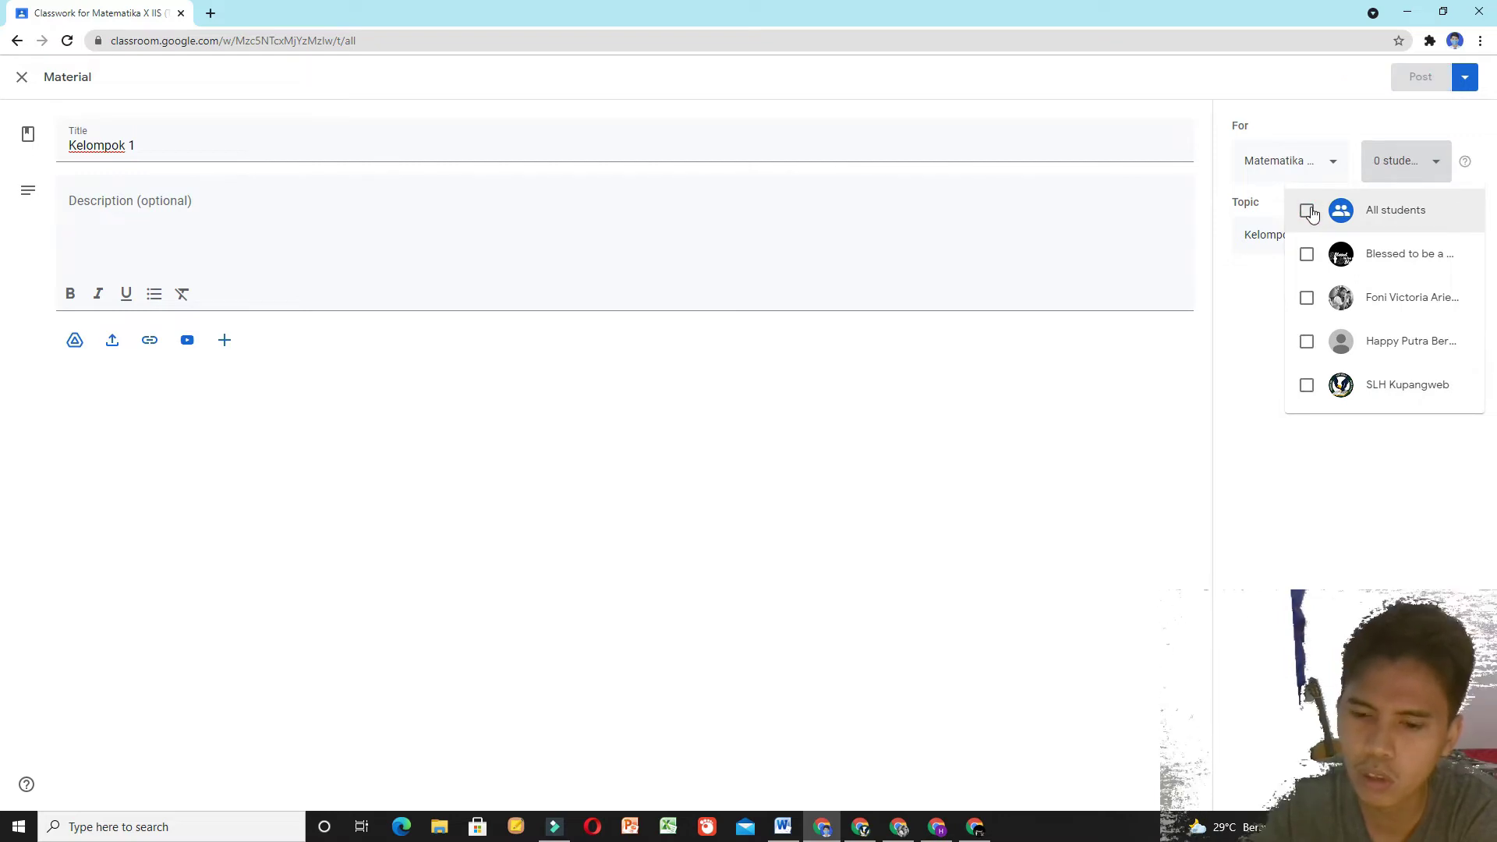
left_click(796, 825)
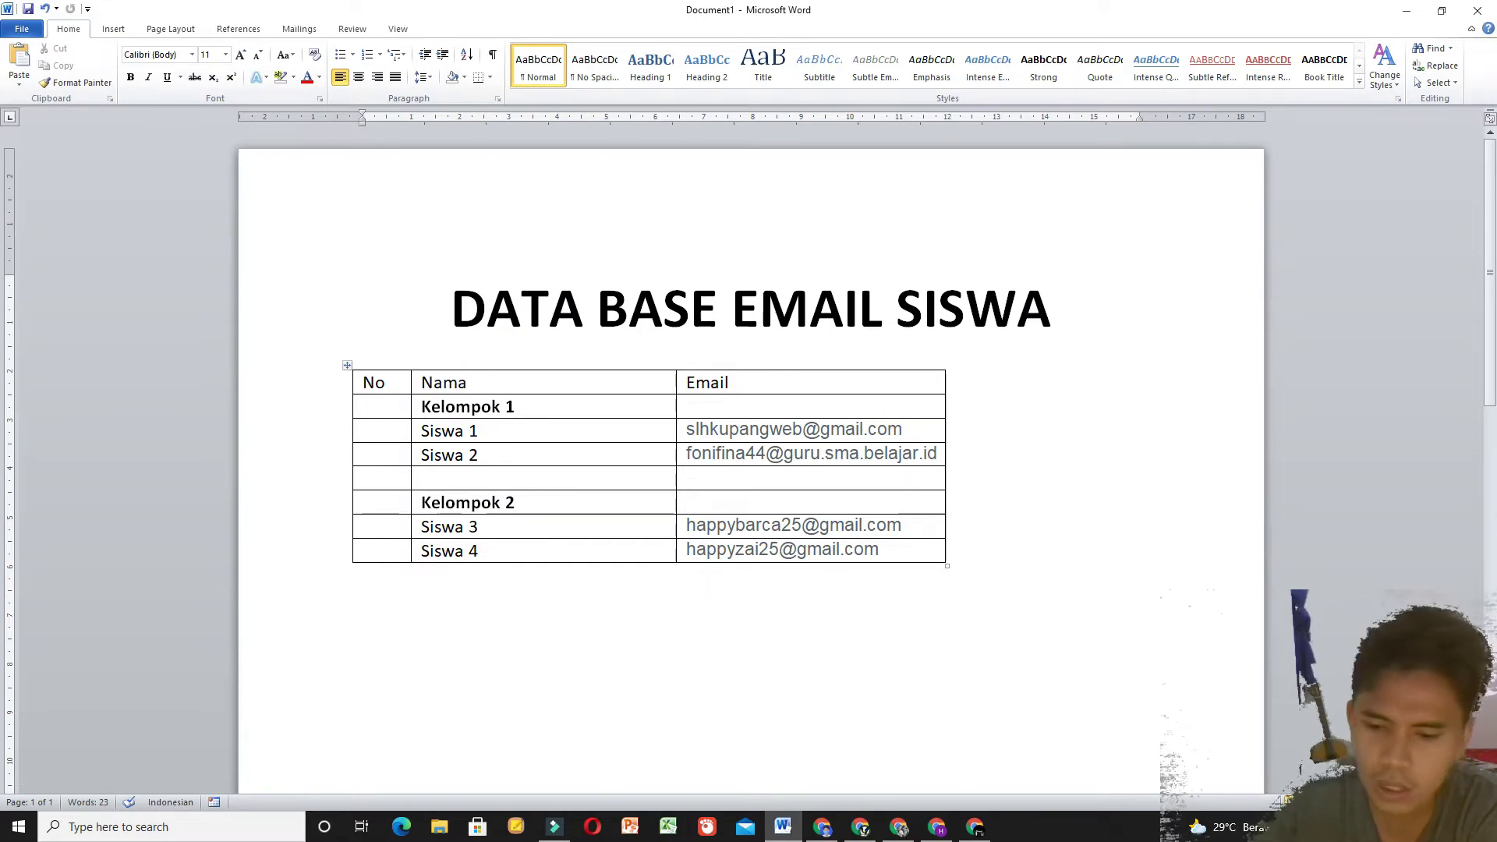
left_click(823, 827)
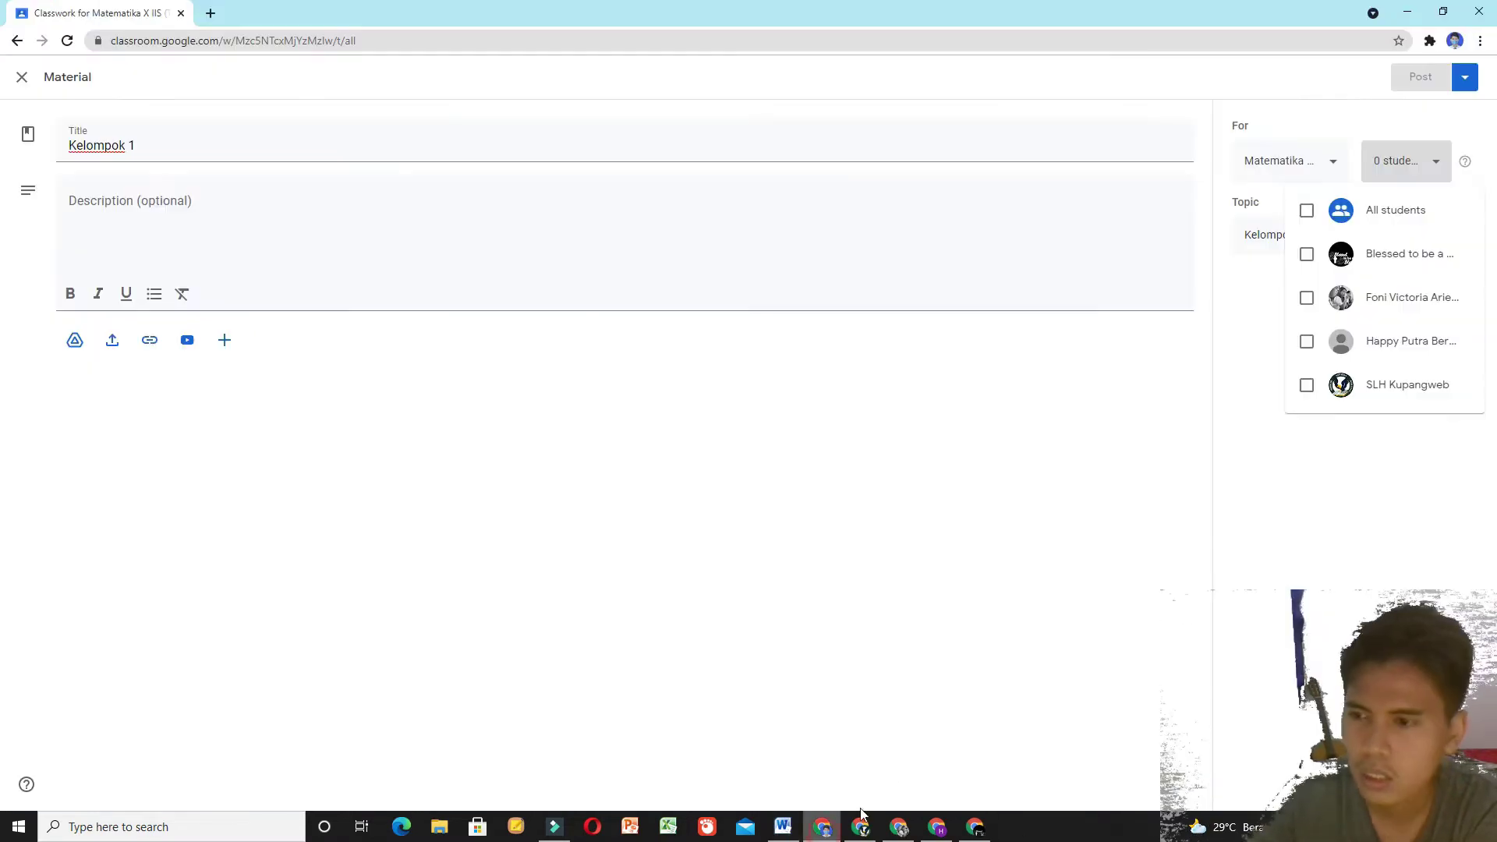
left_click(1306, 386)
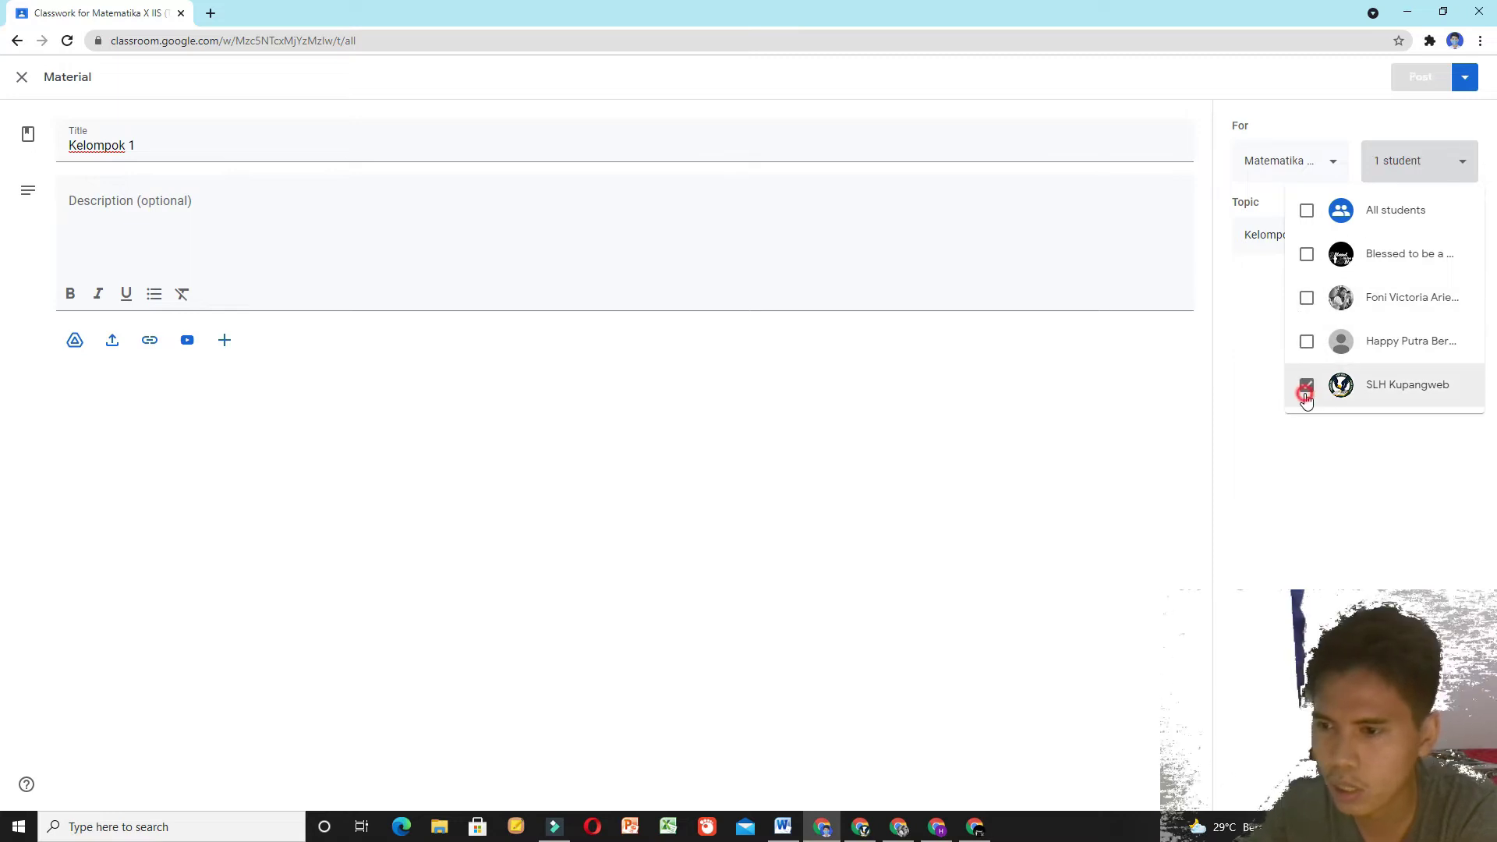
left_click(1305, 299)
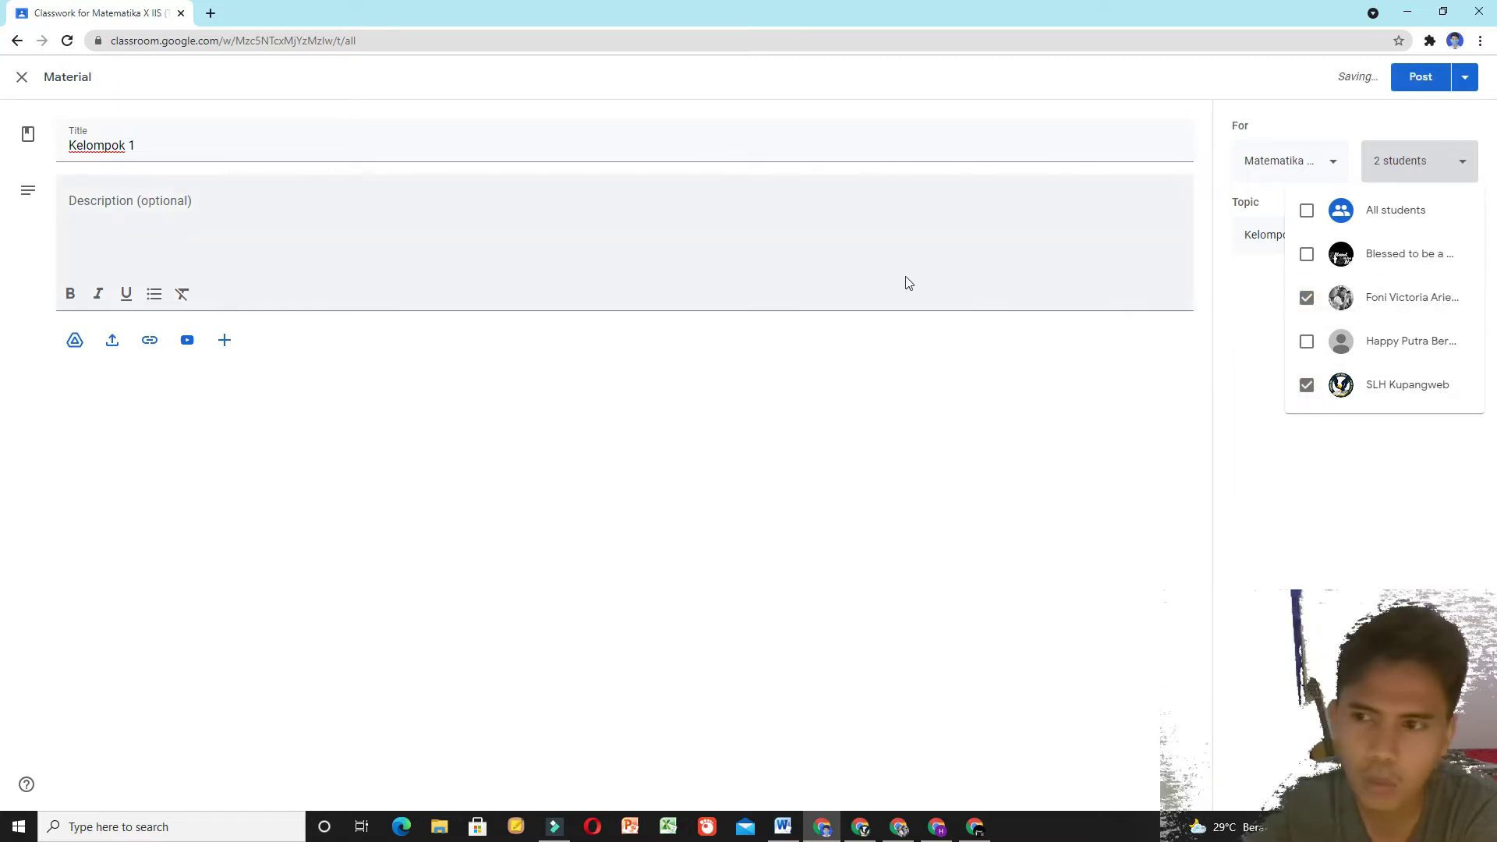
left_click(685, 535)
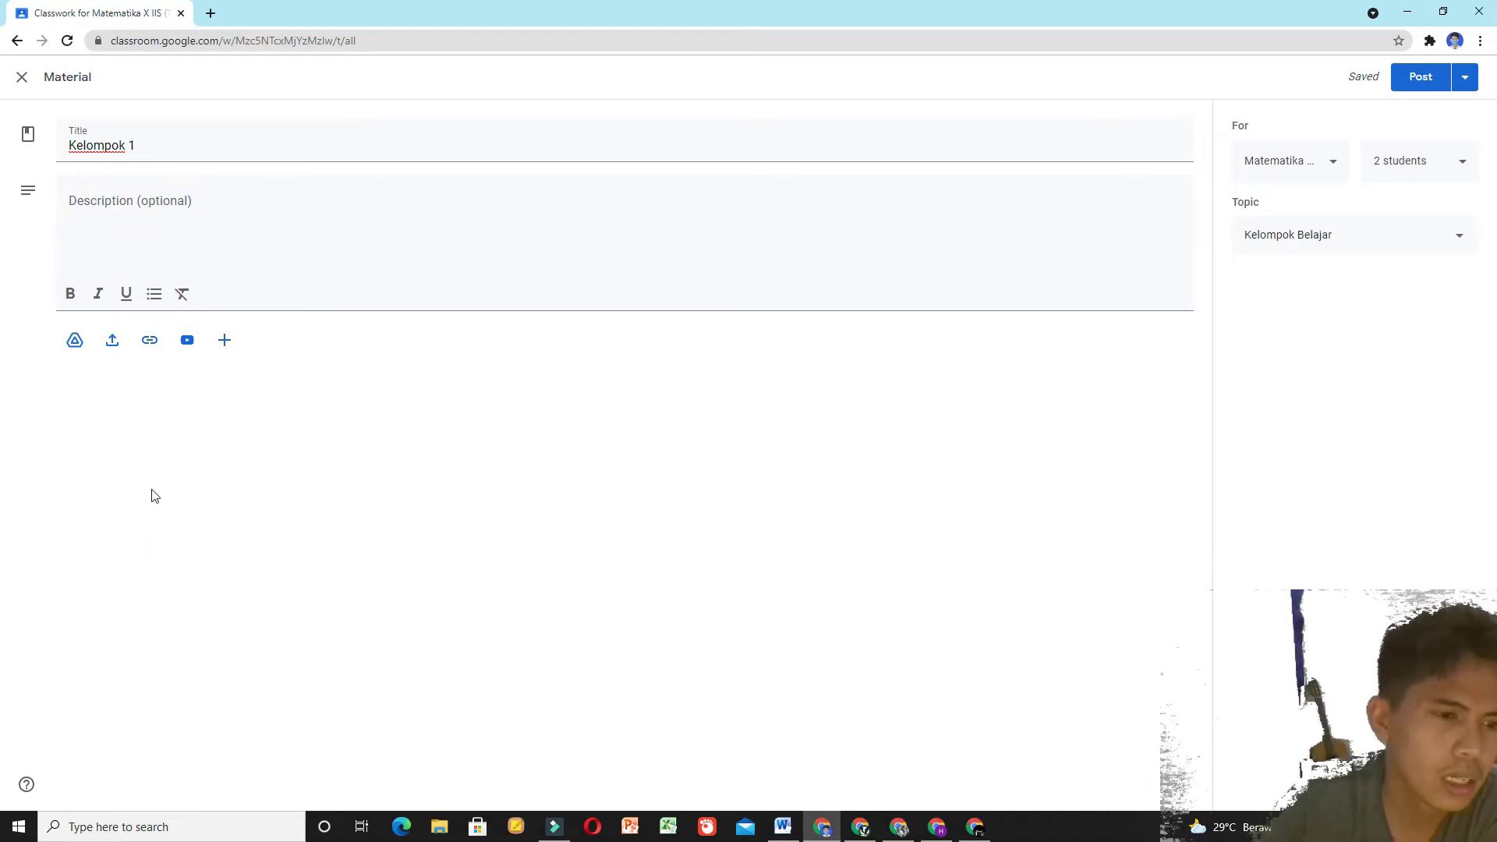
Step: Switch to Google Calendar in a new browser tab, leaving the Kelompok 1 material draft open
left_click(409, 237)
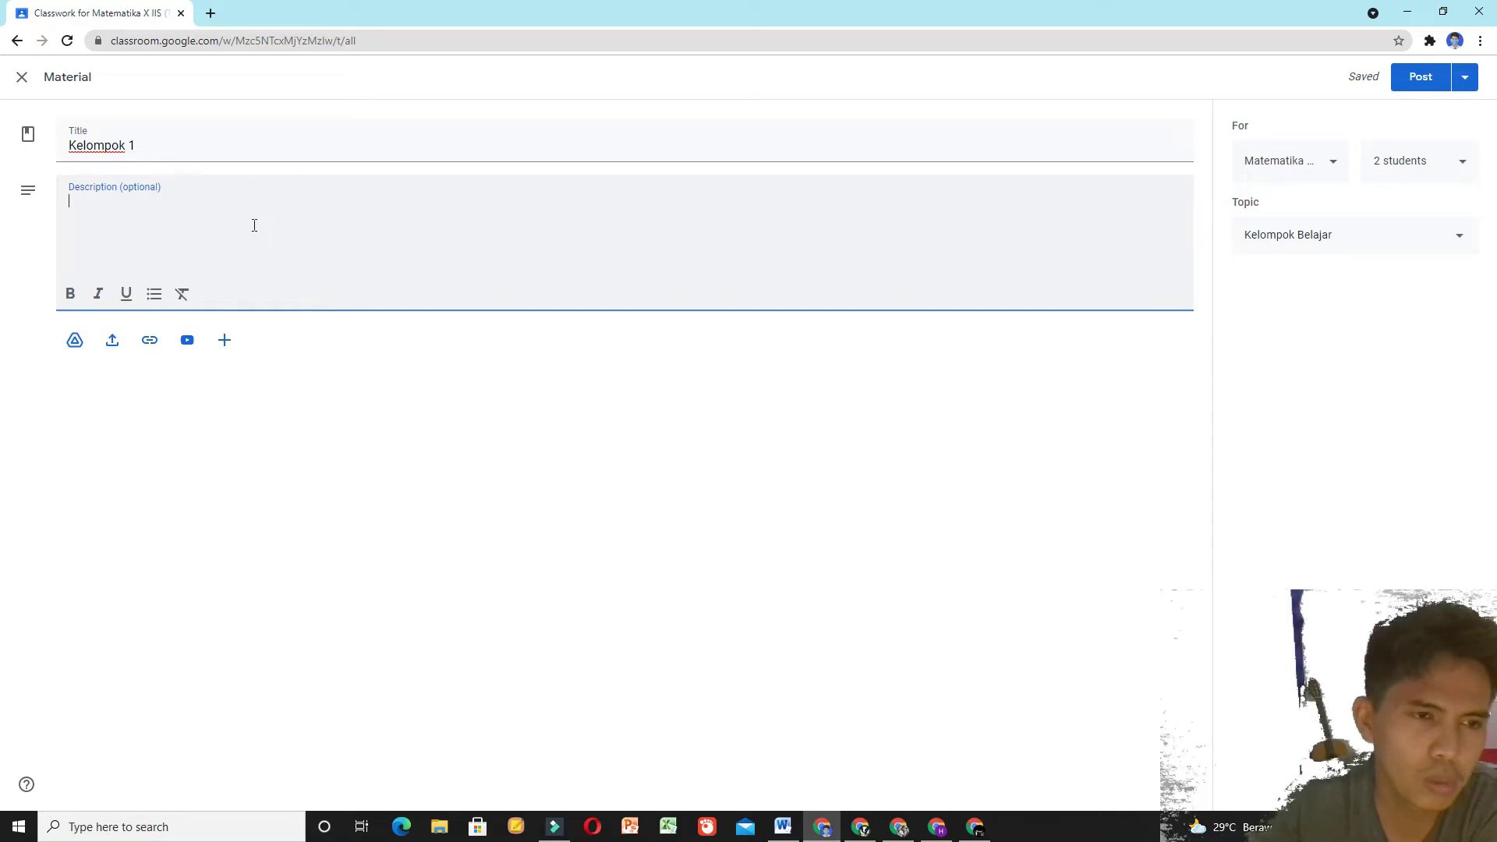
left_click(211, 13)
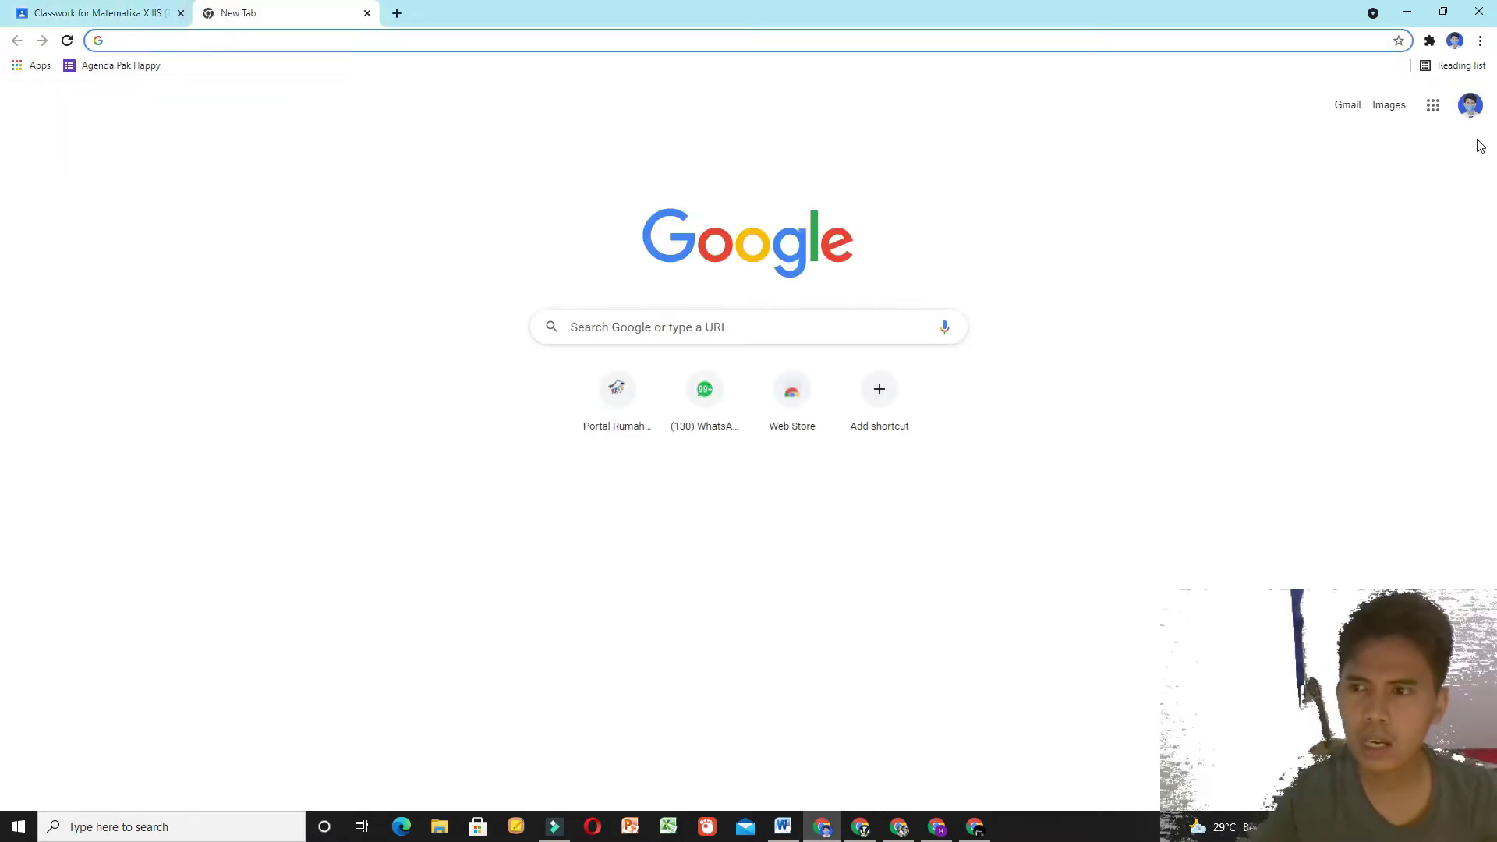
left_click(1432, 107)
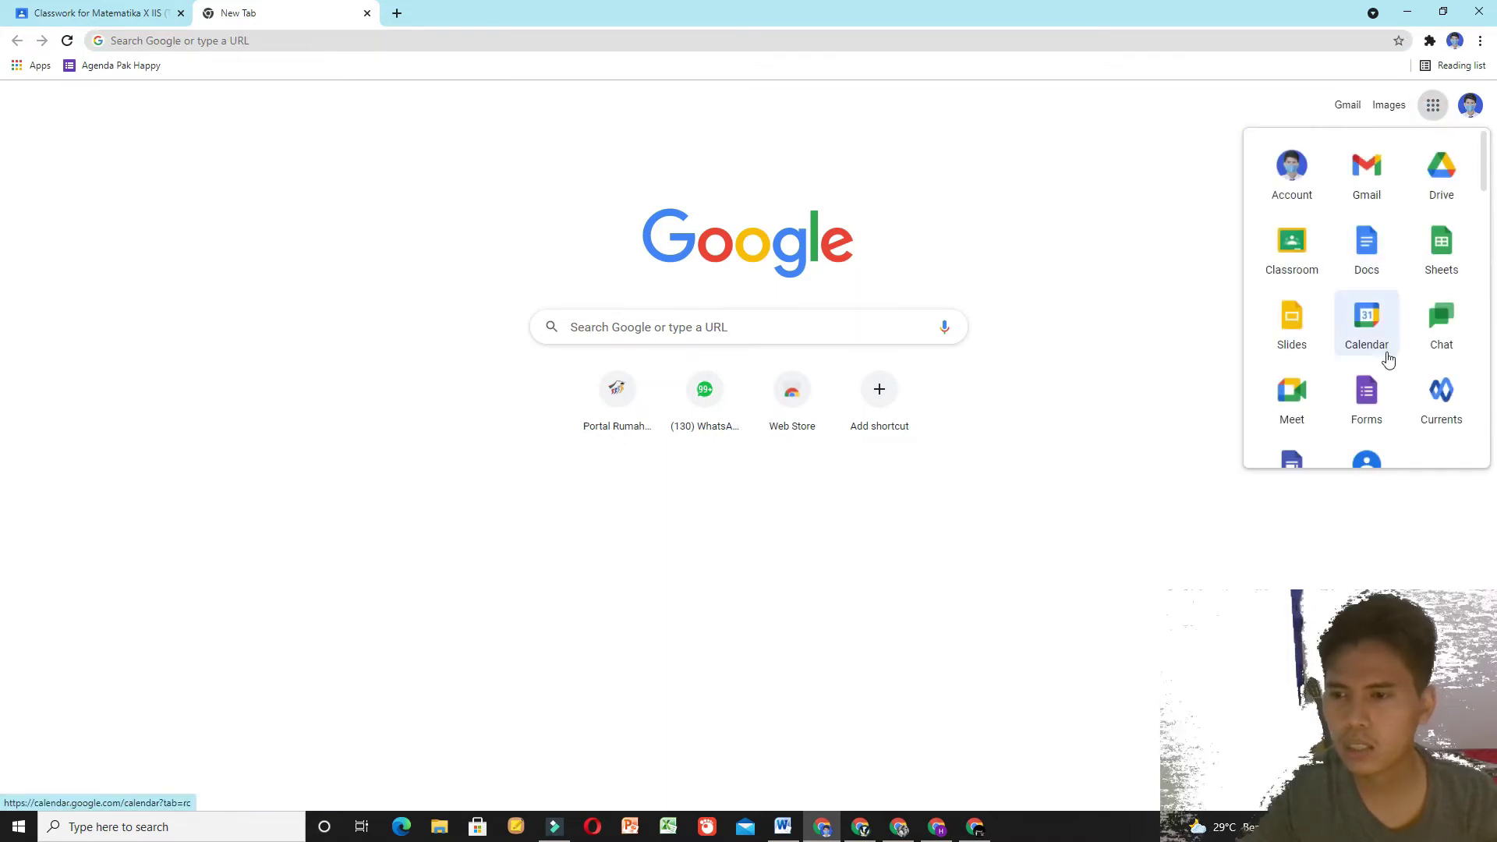
left_click(1378, 322)
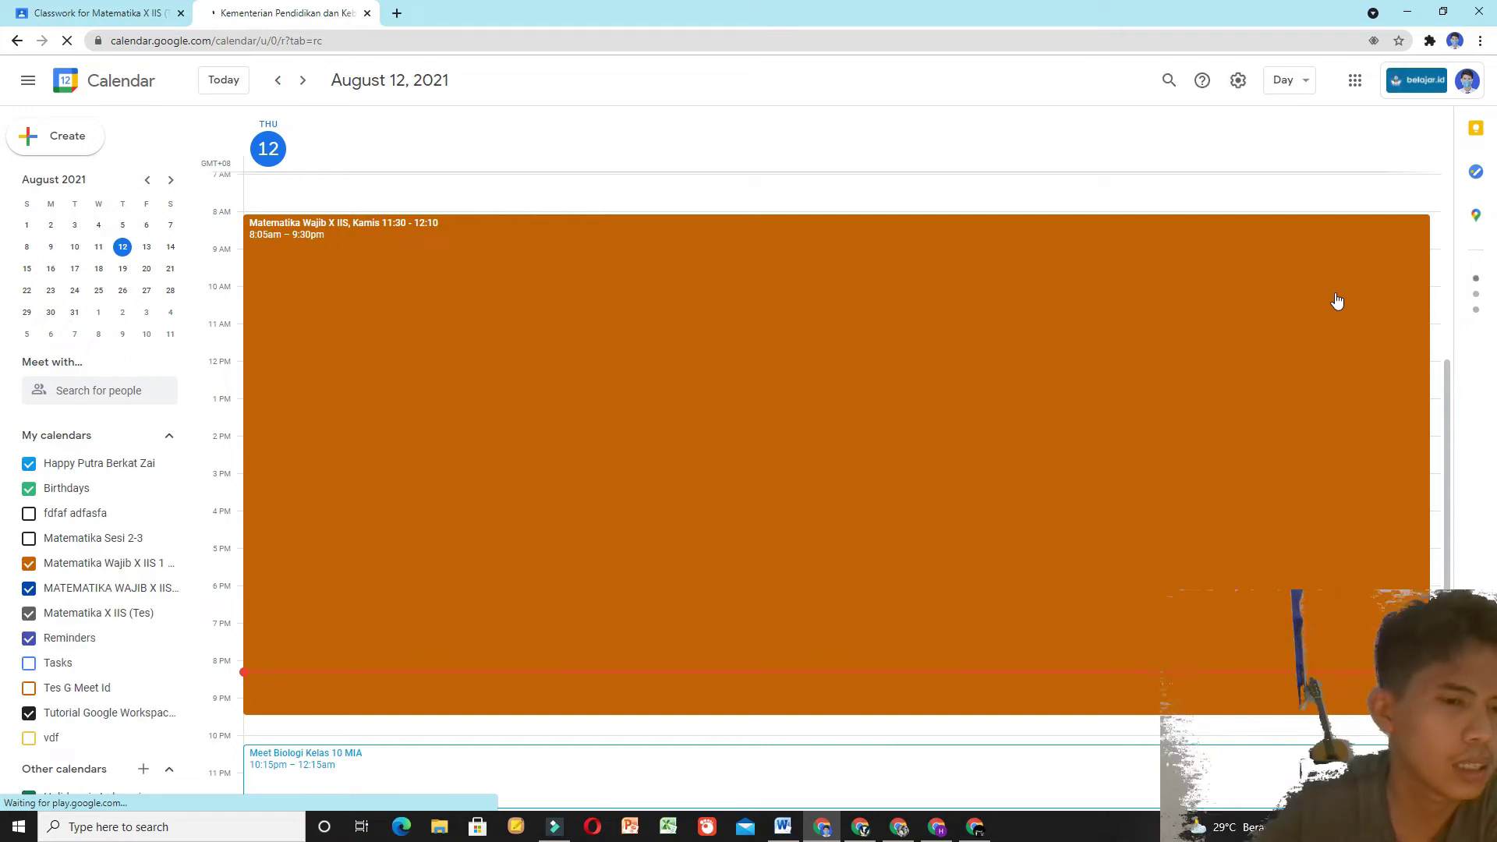
Step: Create a calendar event titled "Kelompok 1" and open its full editing options
left_click(79, 143)
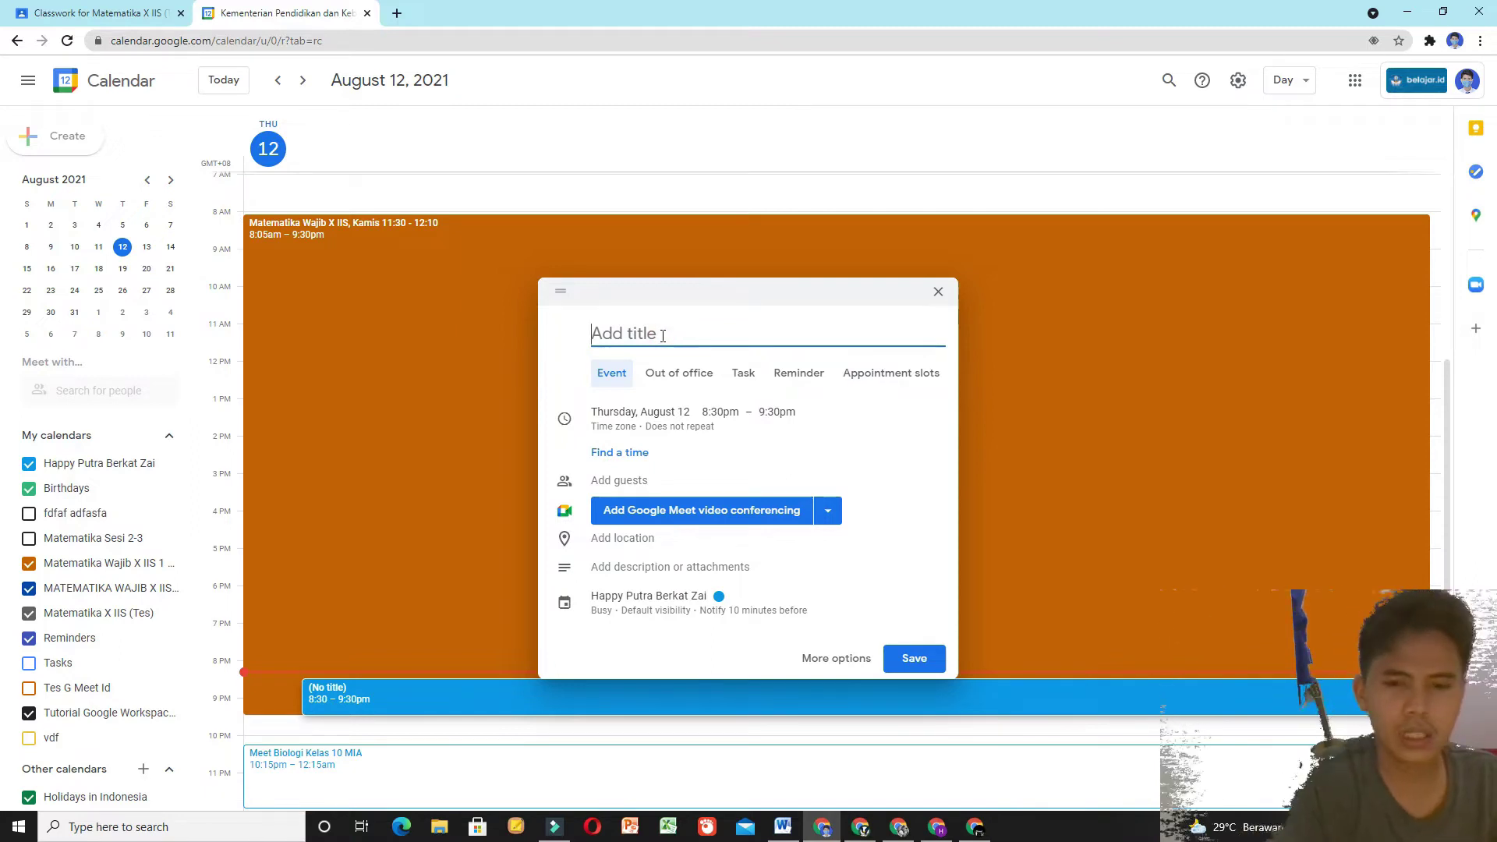
type("Kelo")
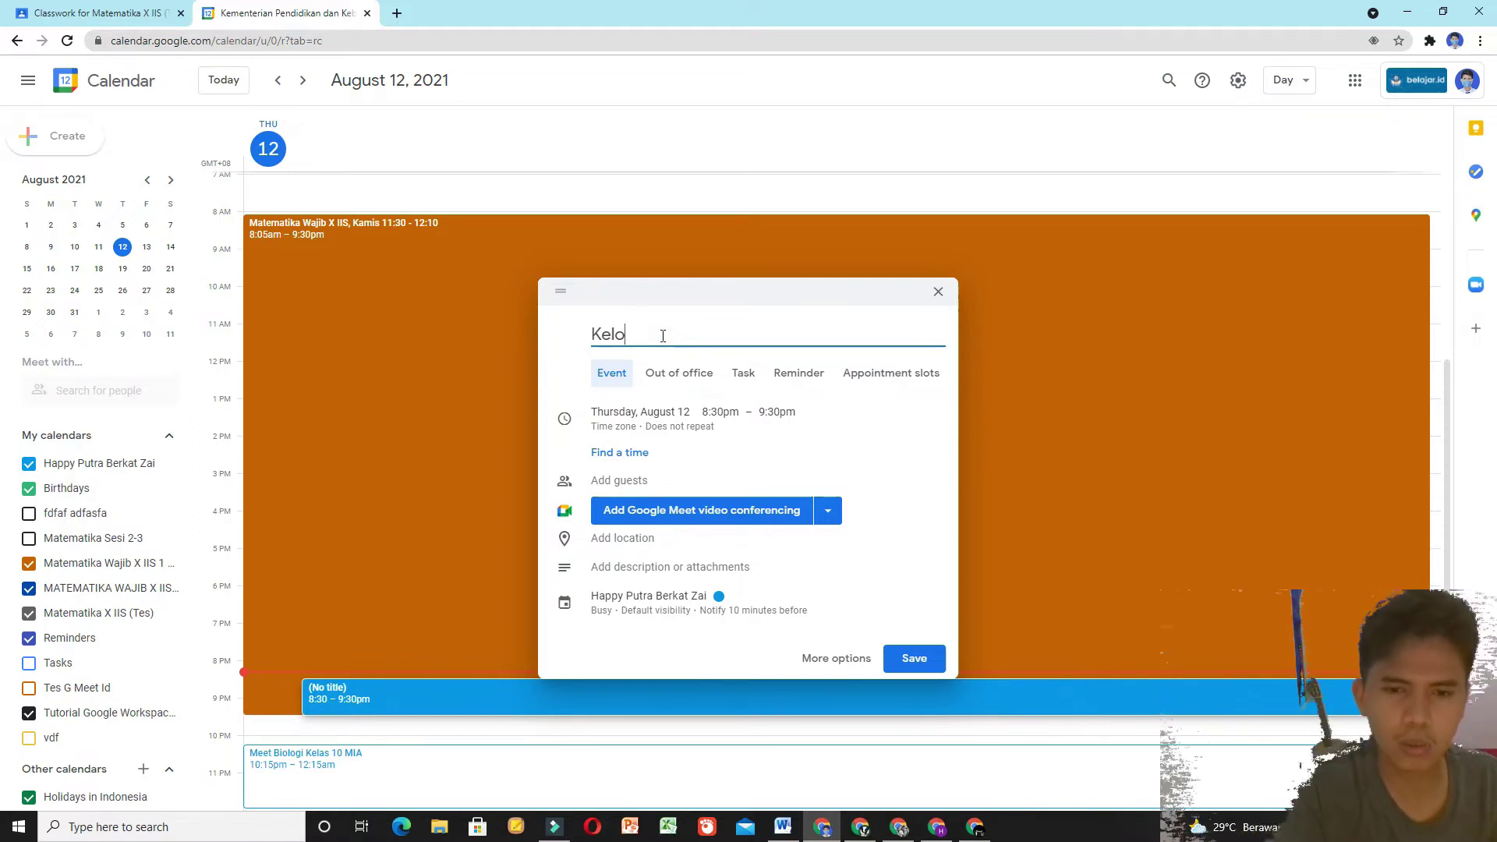
type("mpok 1")
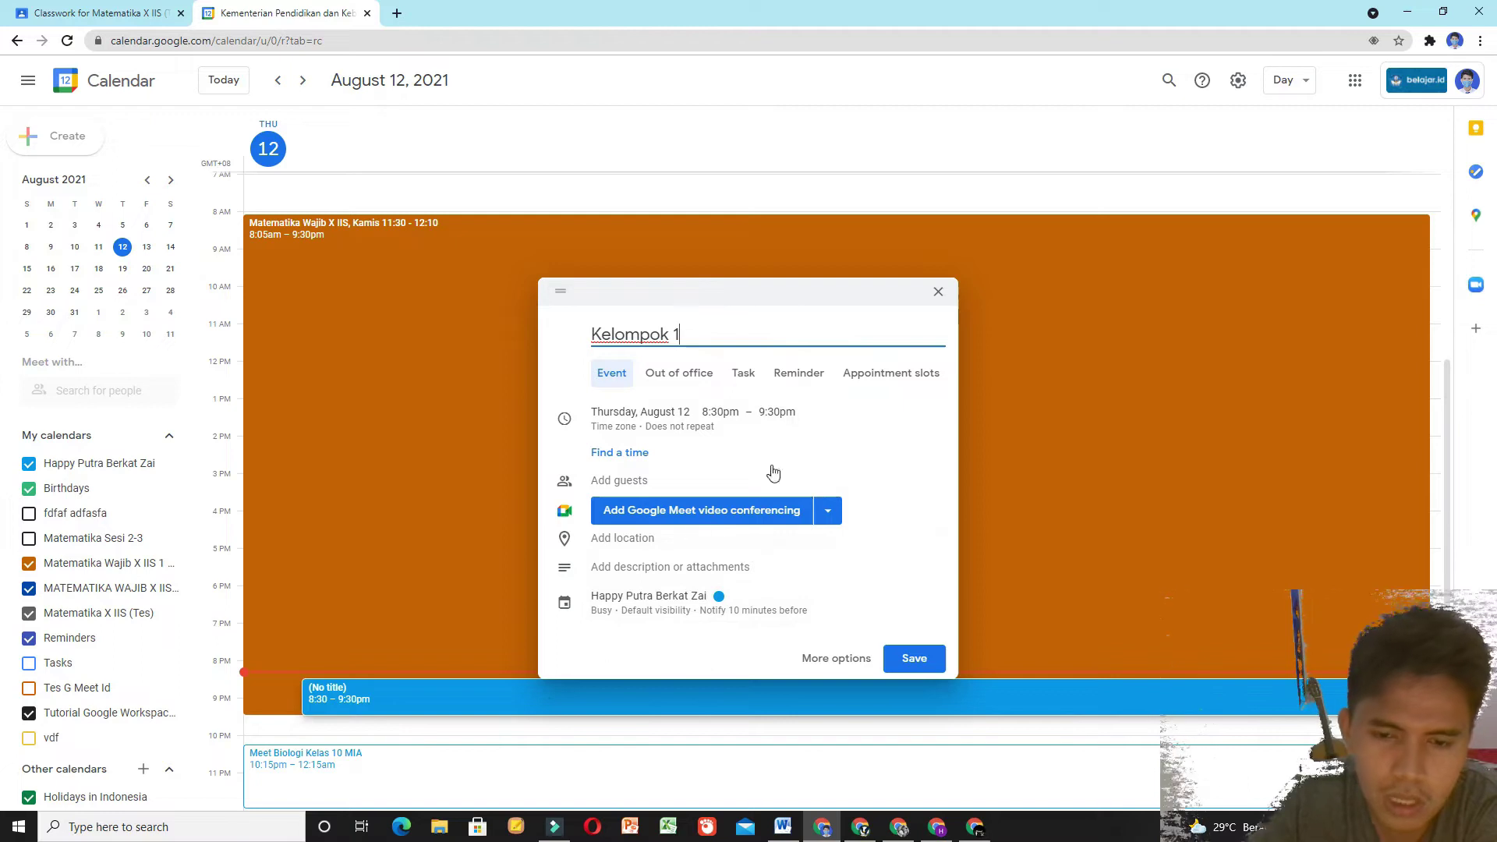
left_click(835, 662)
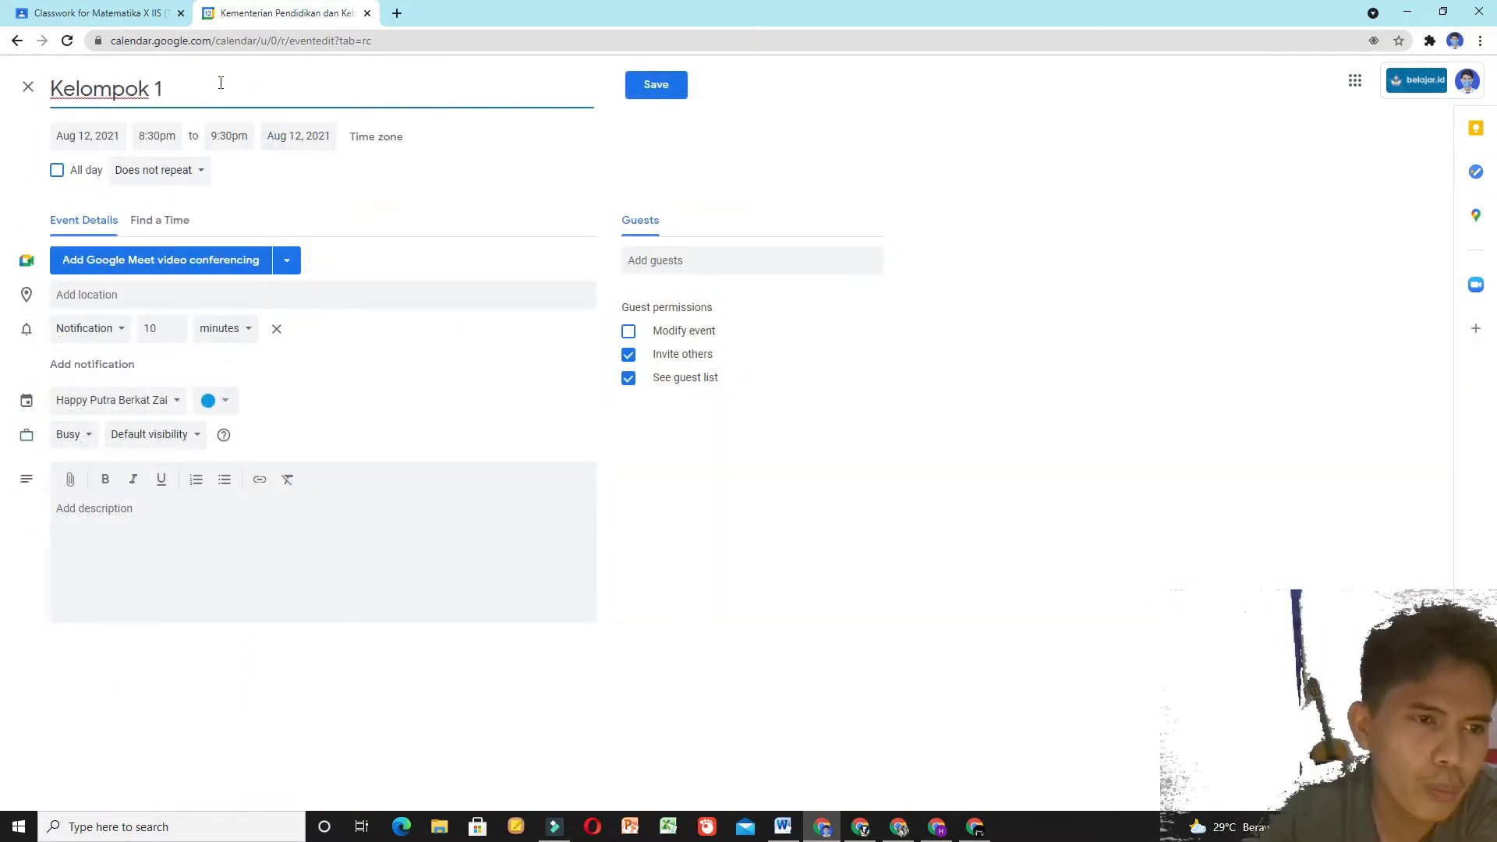
left_click(221, 83)
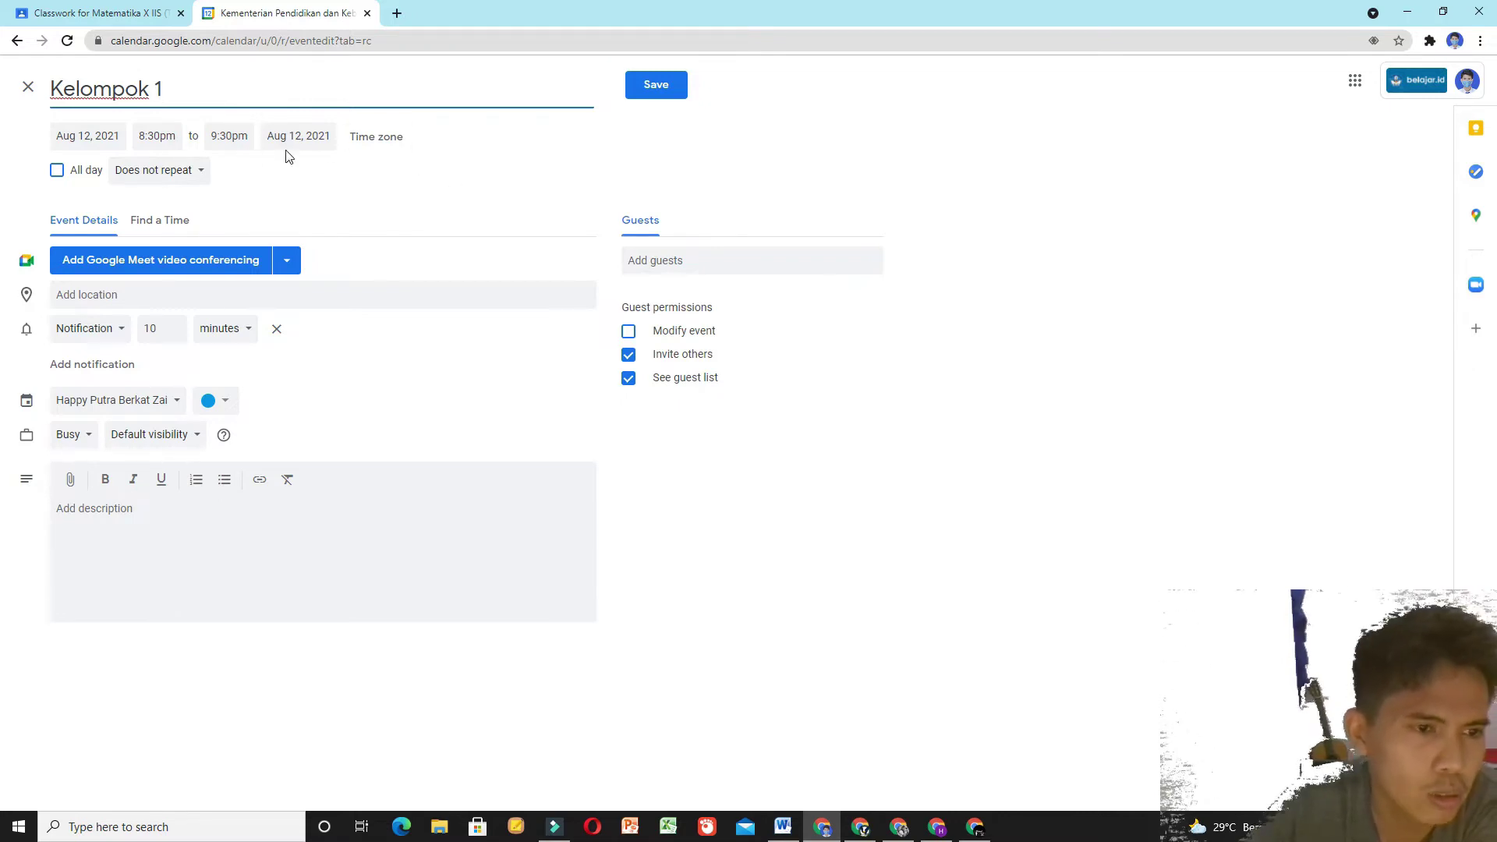
Step: Make the Kelompok 1 event last all day on Aug 12, 2021, with the repeat option kept at "Does not repeat"
left_click(57, 171)
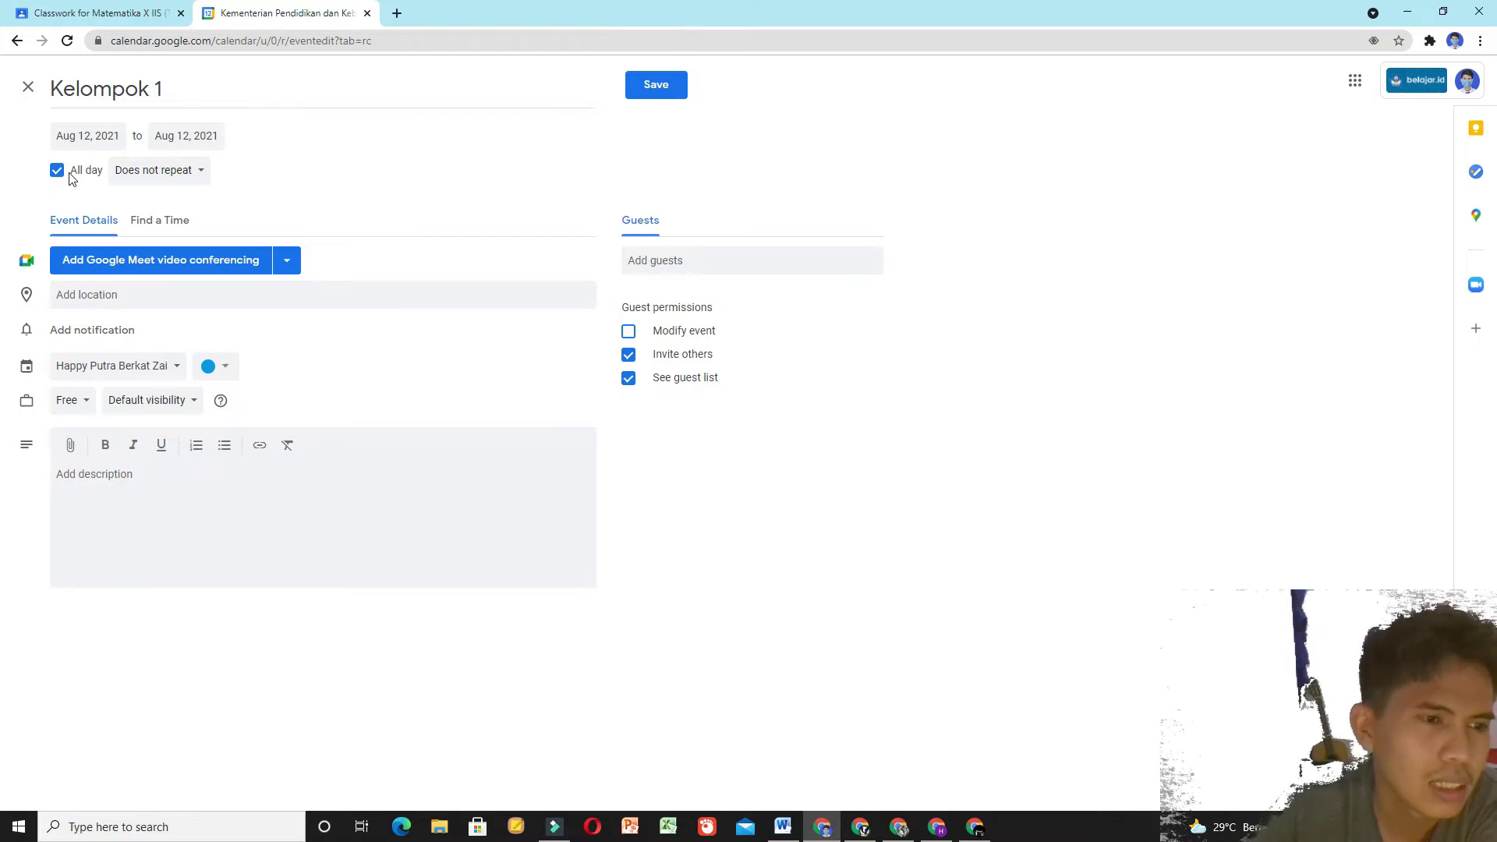
left_click(184, 175)
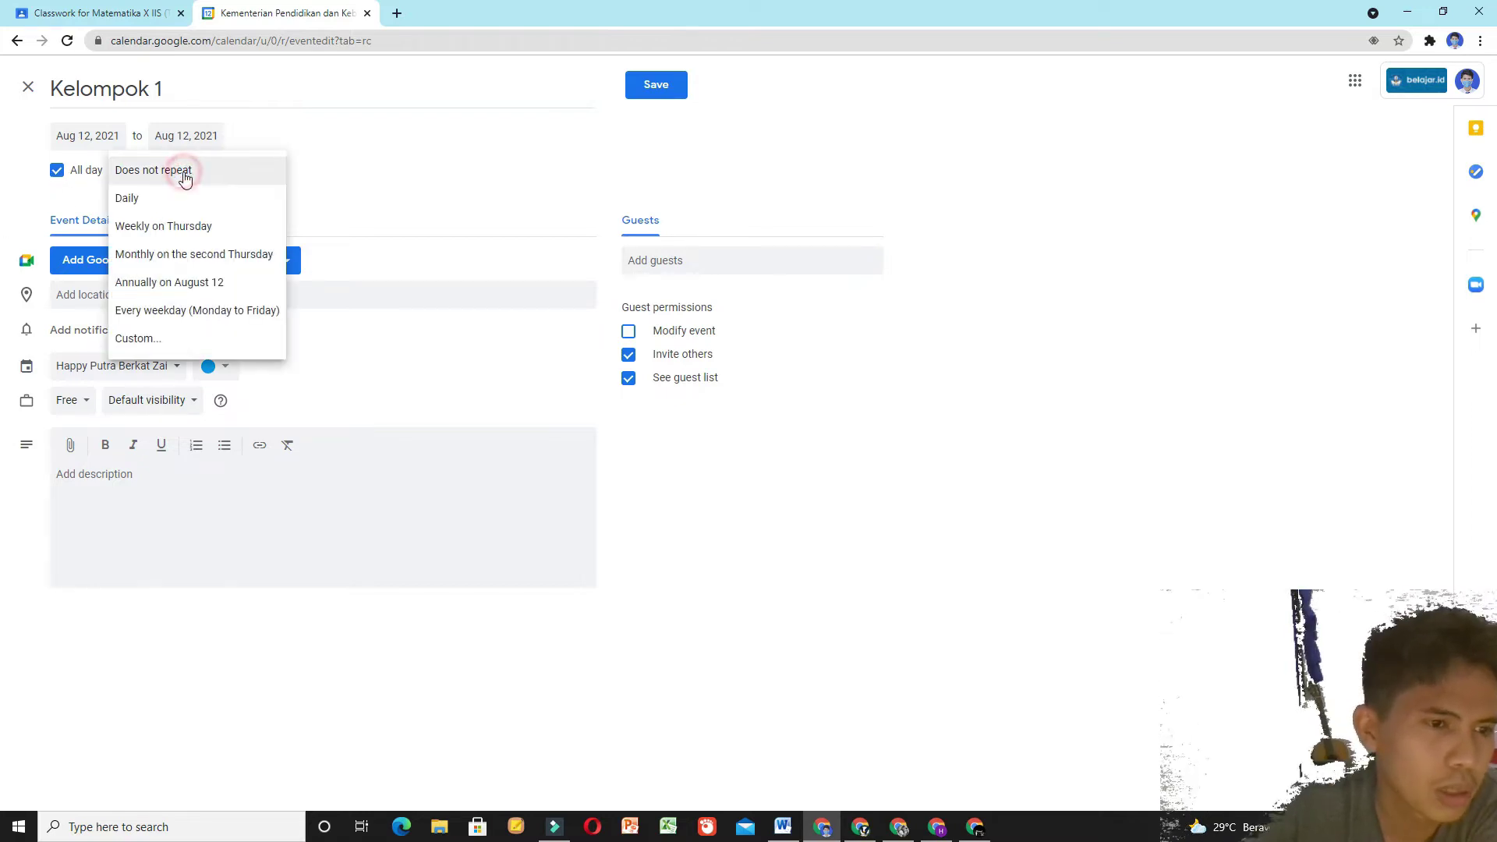
left_click(381, 174)
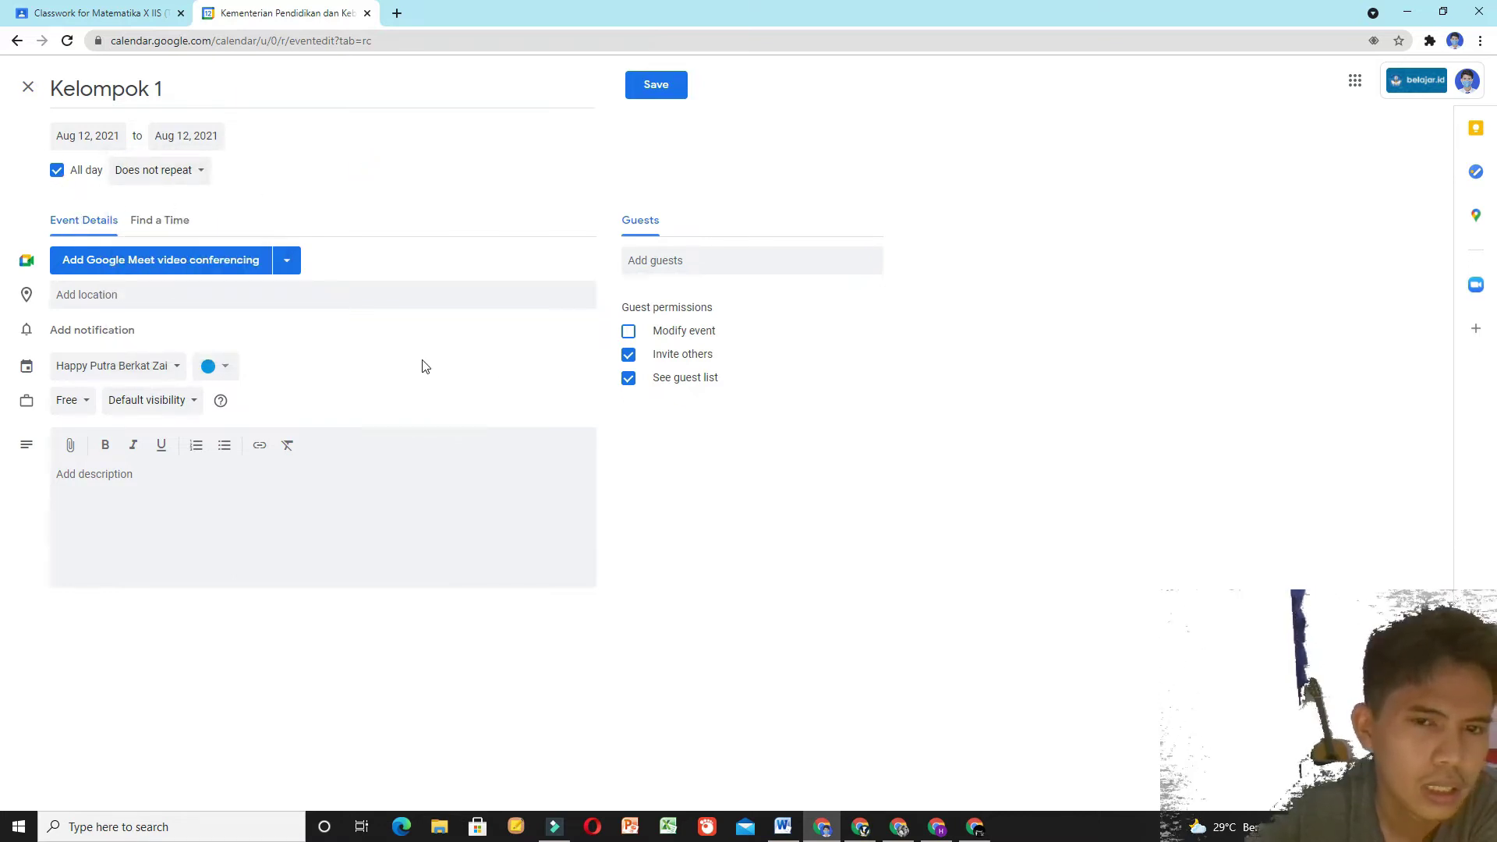
Step: Add Google Meet video conferencing to the Kelompok 1 event and copy its meeting link
left_click(194, 271)
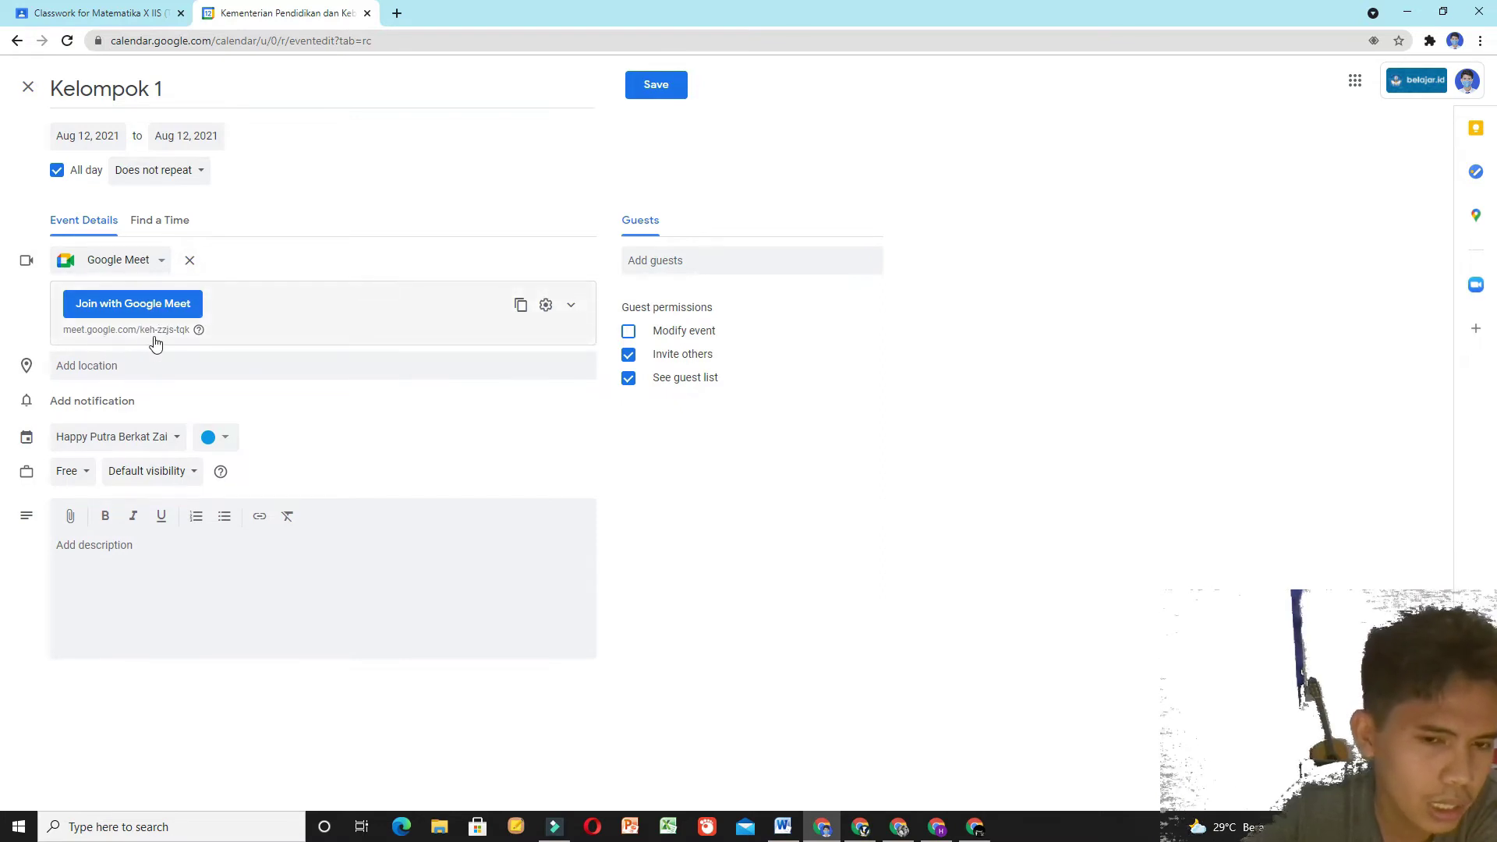
left_click(521, 305)
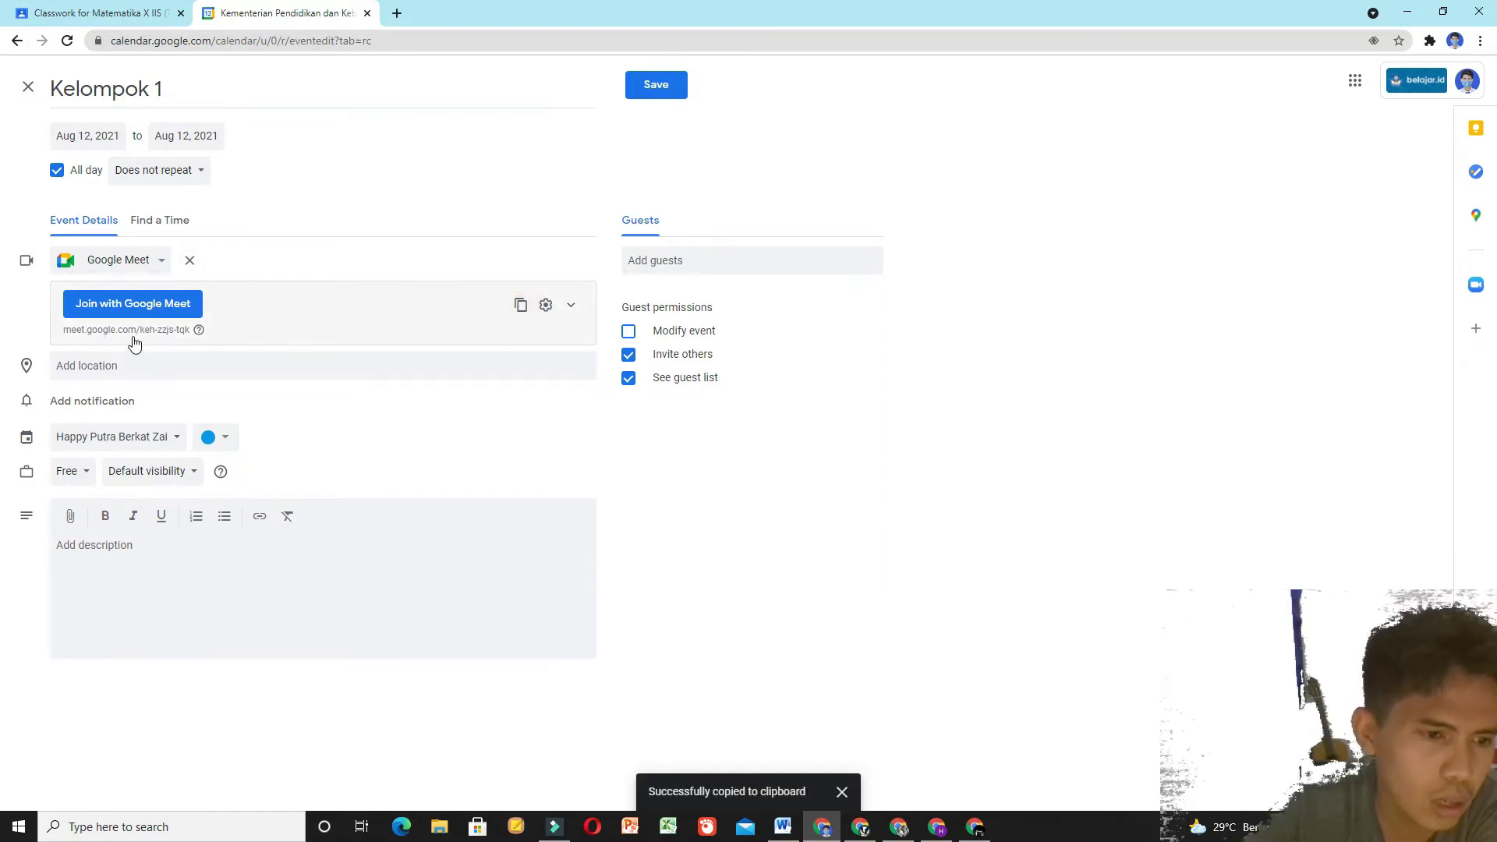
left_click_drag(65, 331, 194, 334)
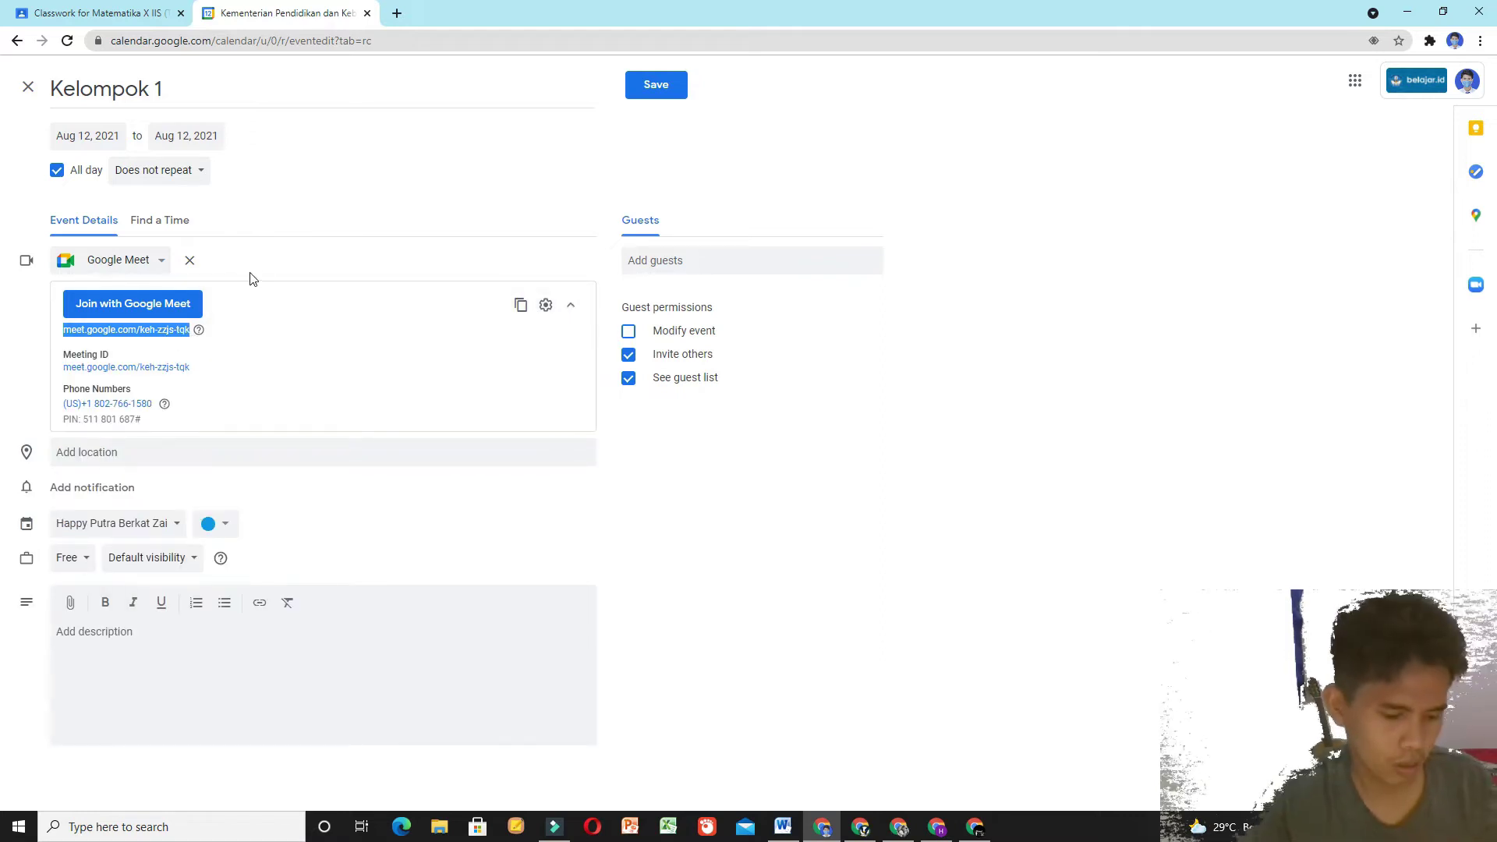
right_click(139, 334)
left_click(164, 339)
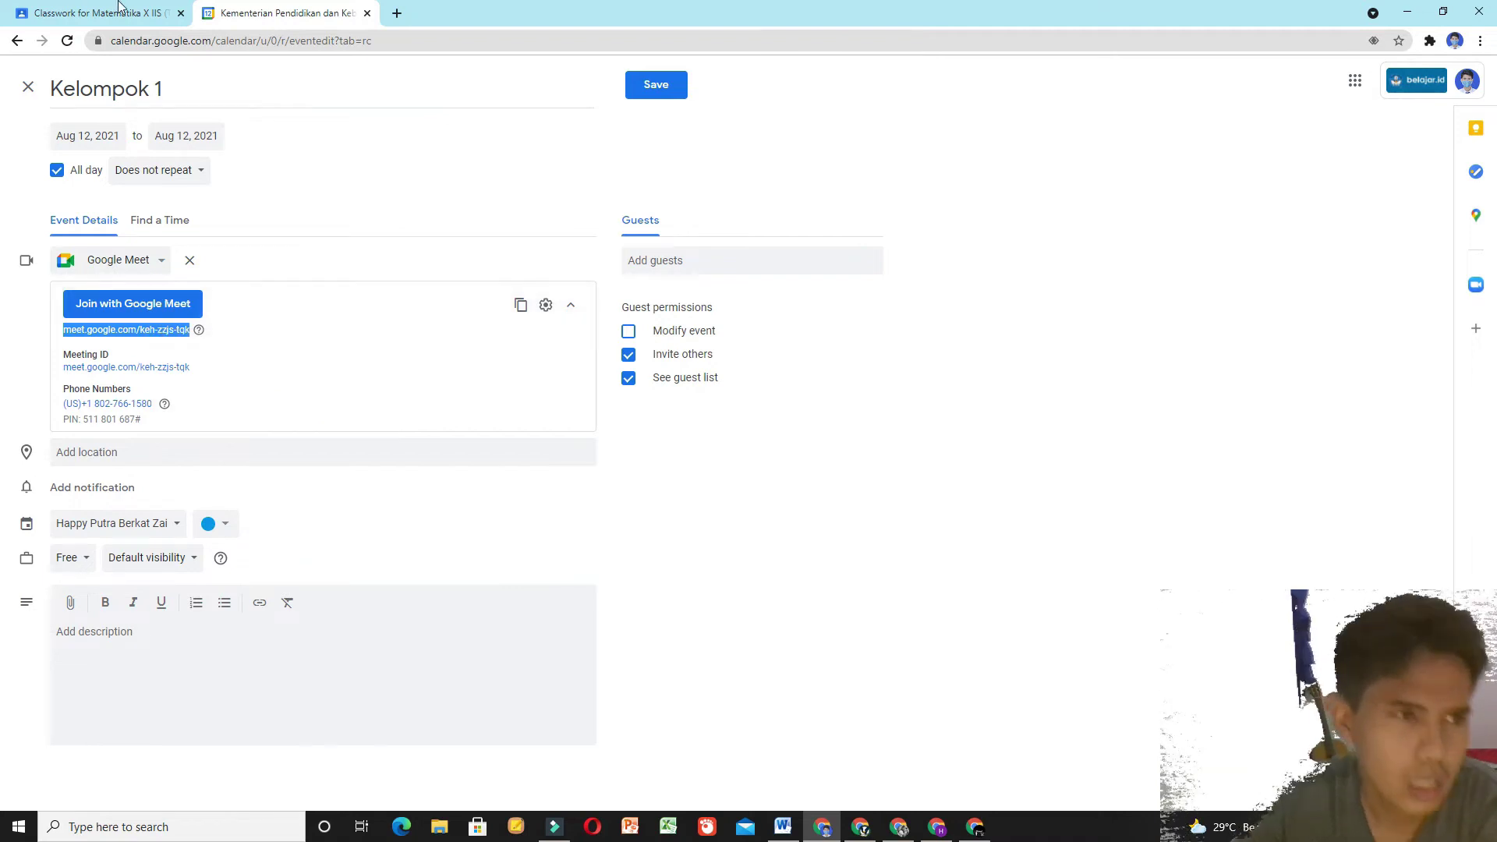
Step: Switch back to Google Classroom and attach the copied Meet link to the Kelompok 1 material
left_click(119, 7)
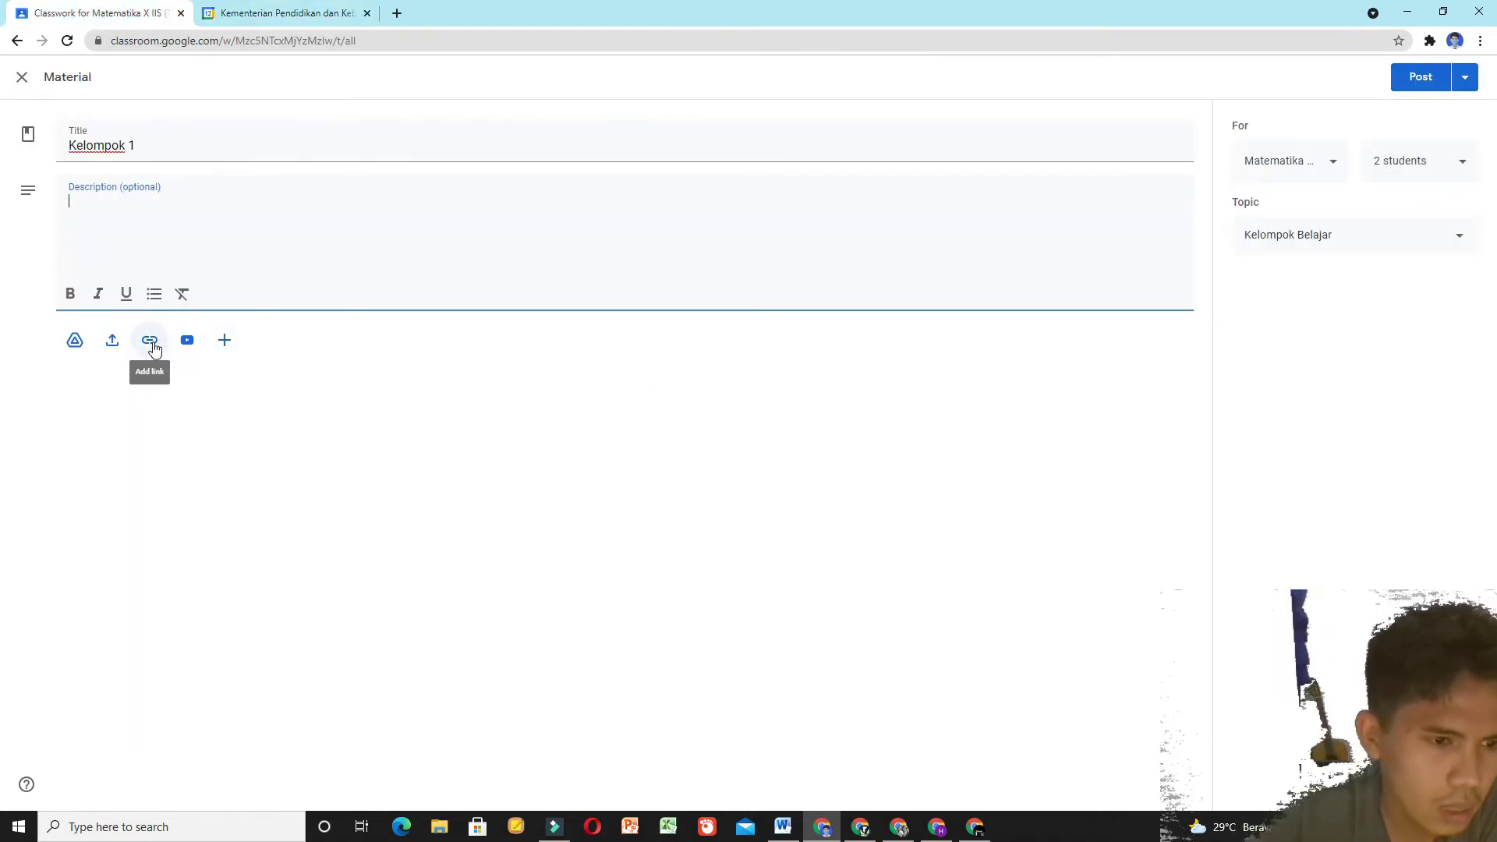
left_click(151, 343)
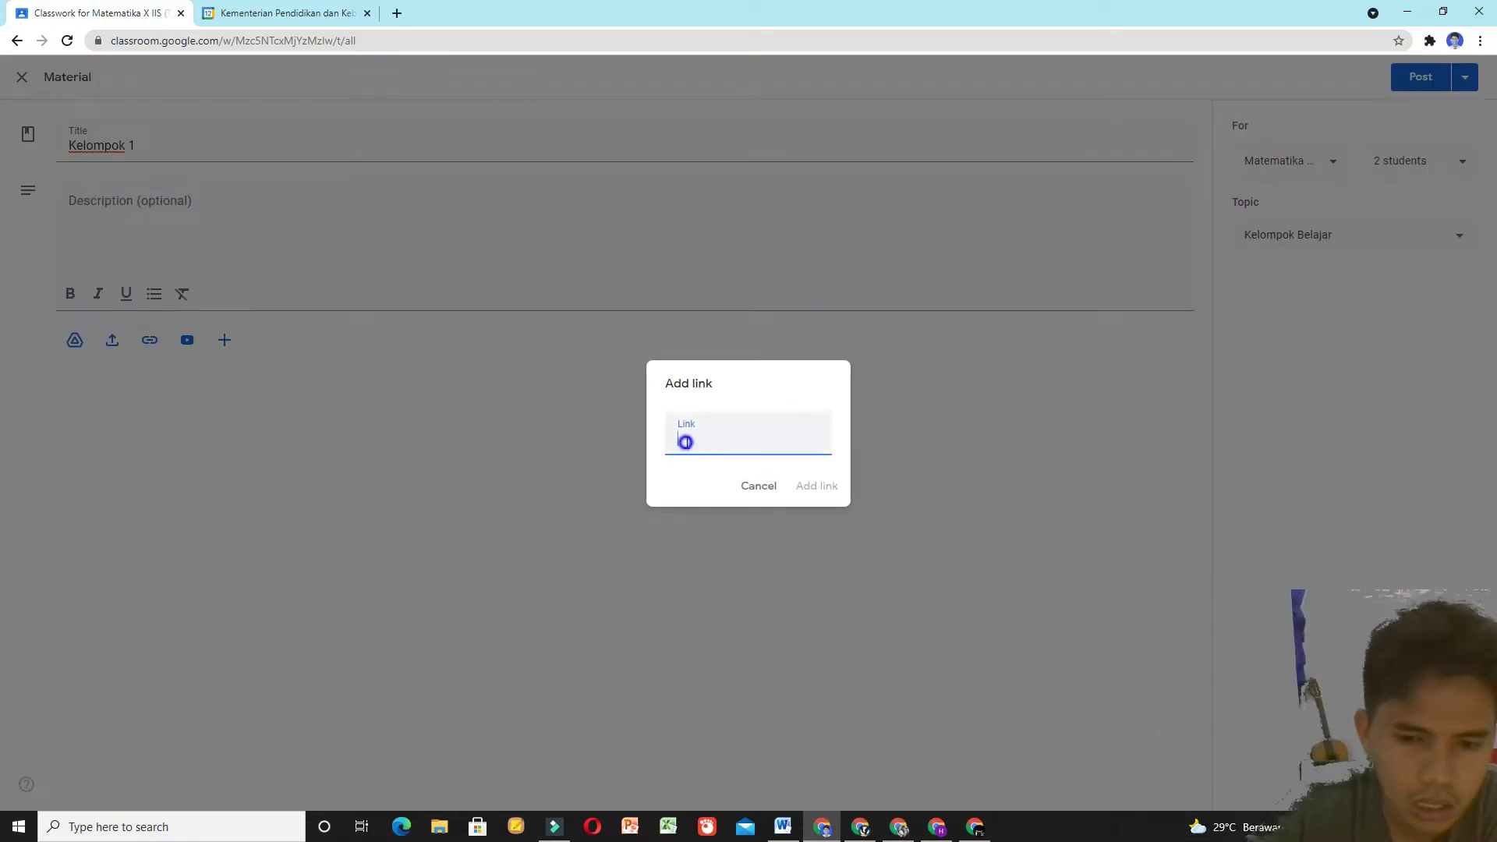
right_click(684, 439)
left_click(743, 566)
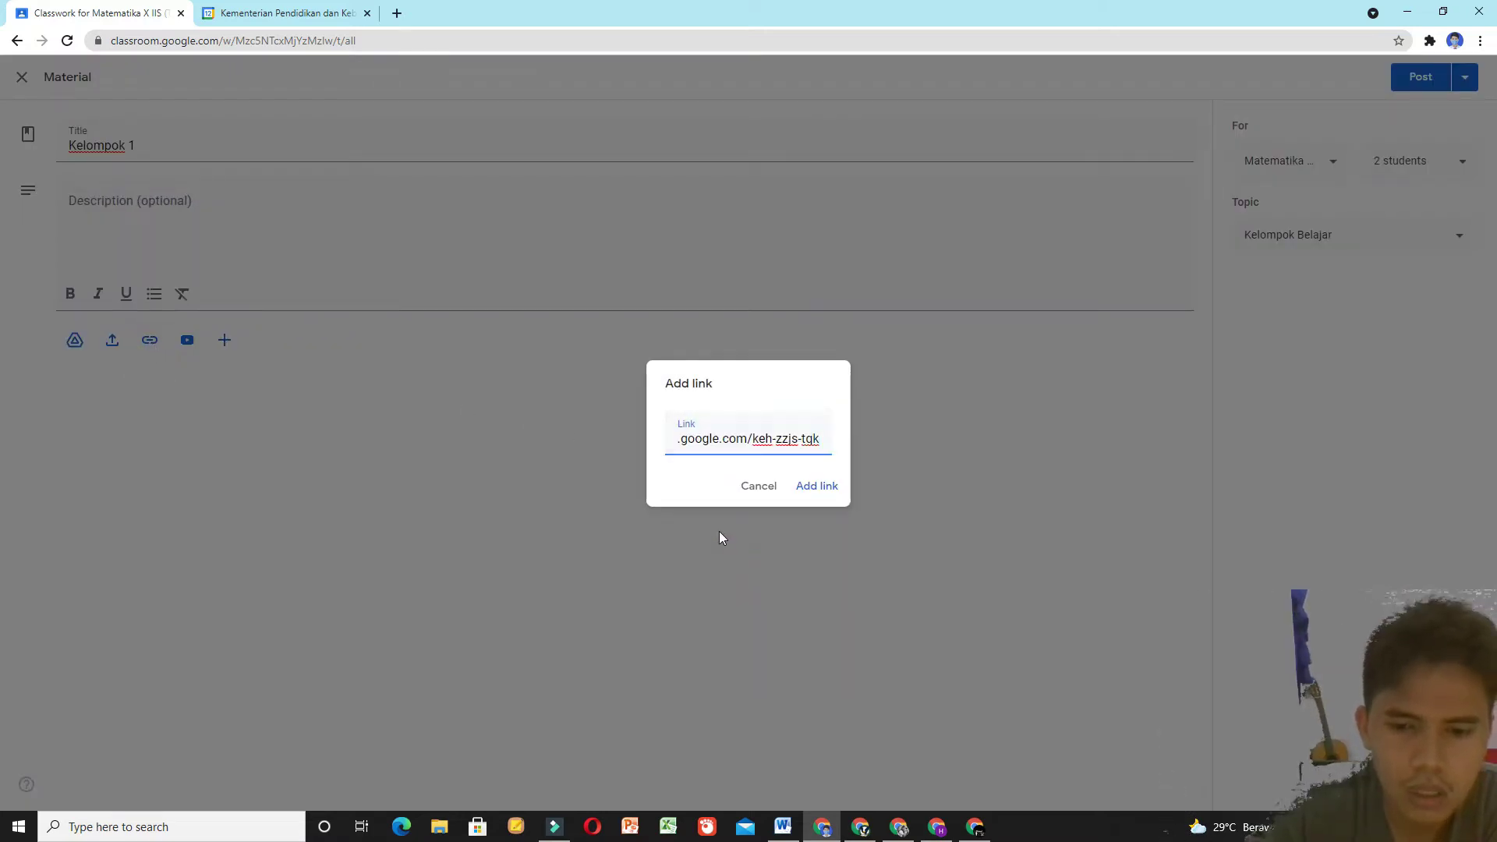
left_click(815, 486)
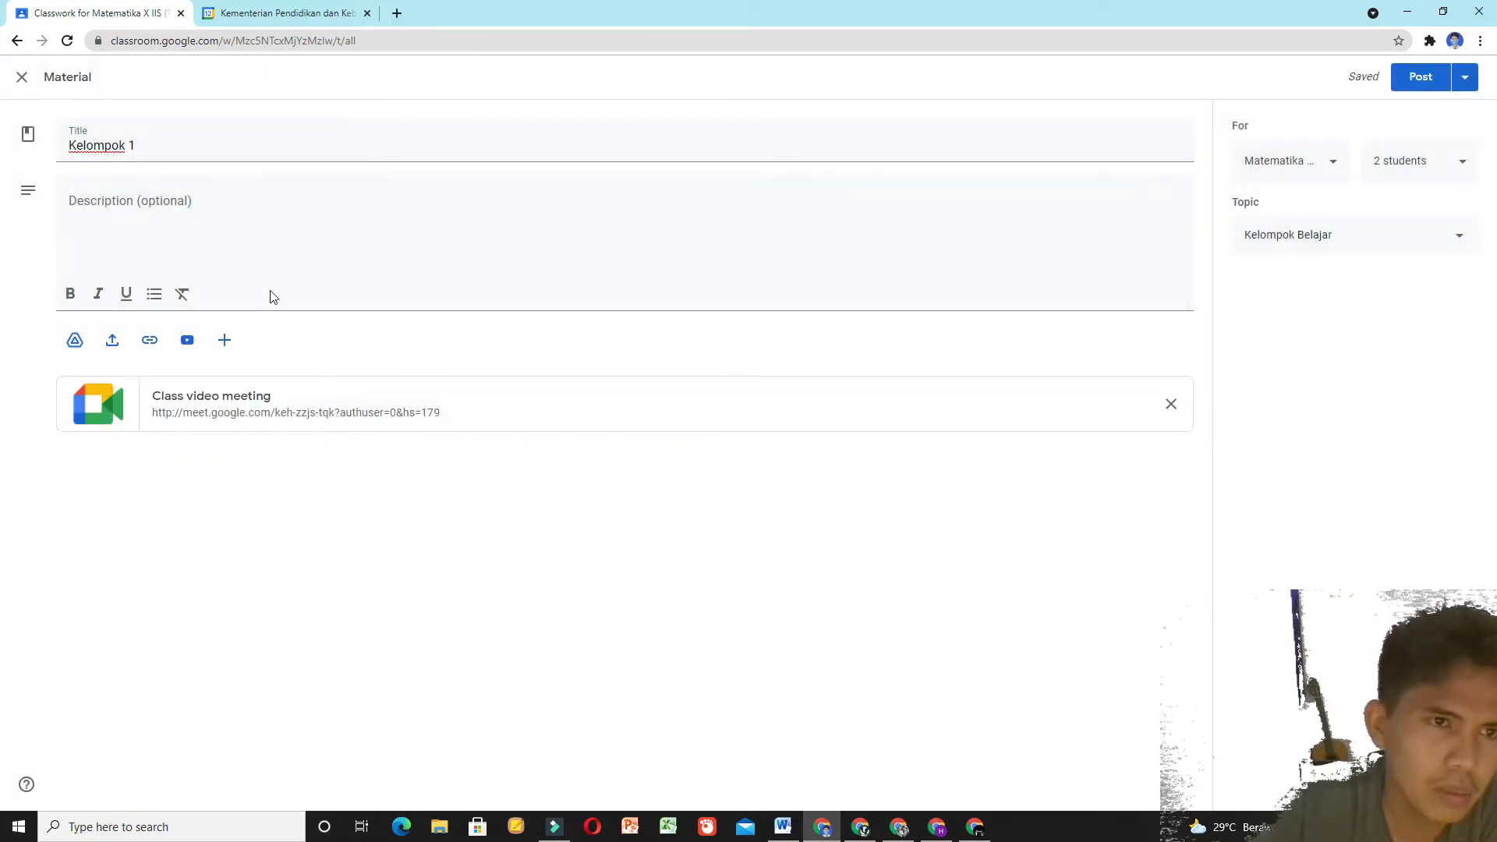
Step: Copy the two Kelompok 1 students' e-mail addresses from the Word table and add them as guests to the Kelompok 1 event in Google Calendar
left_click(268, 9)
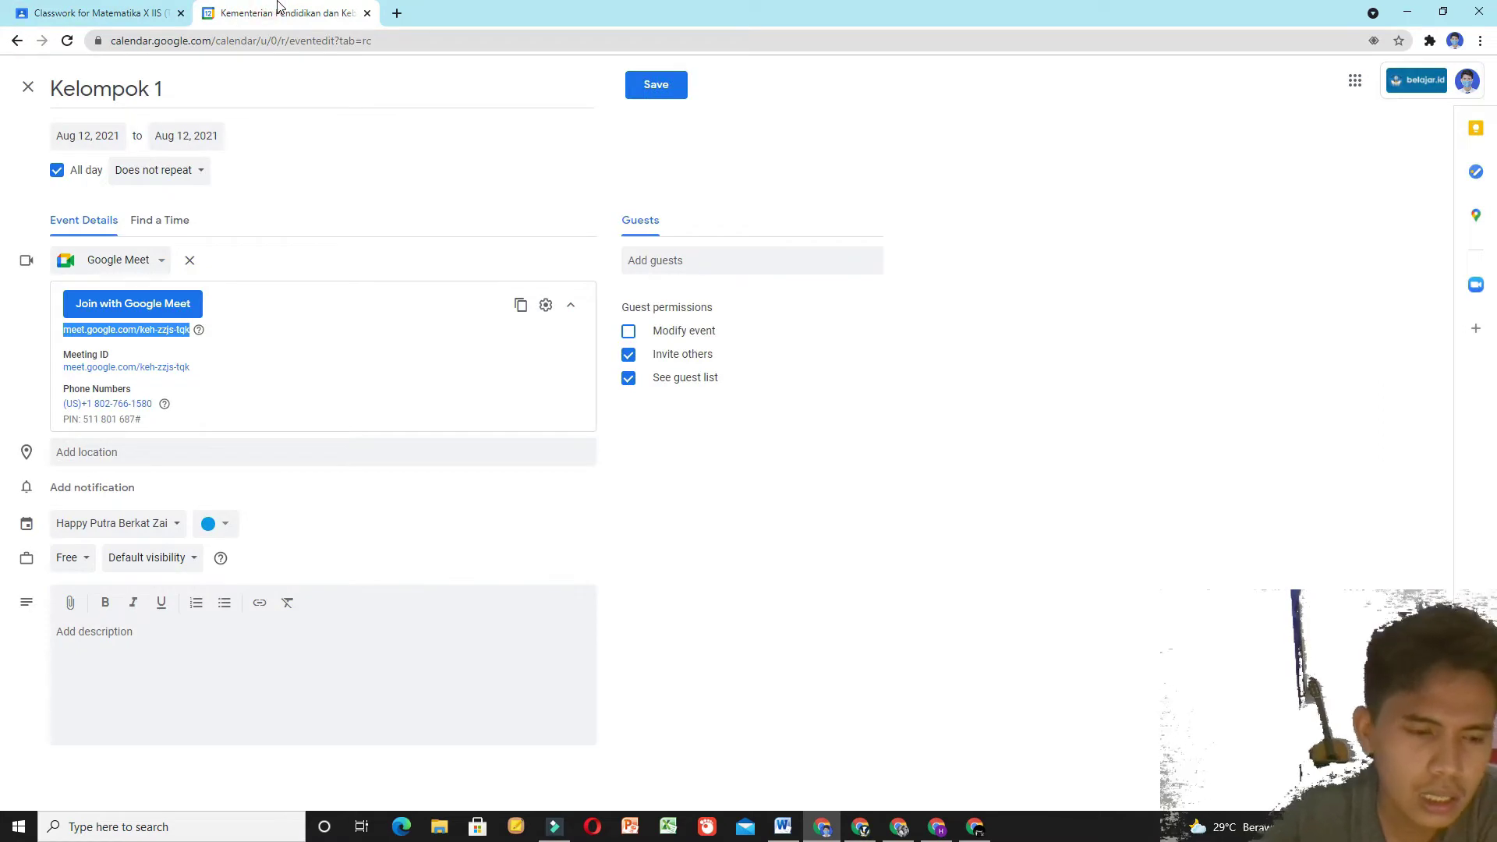
left_click(678, 259)
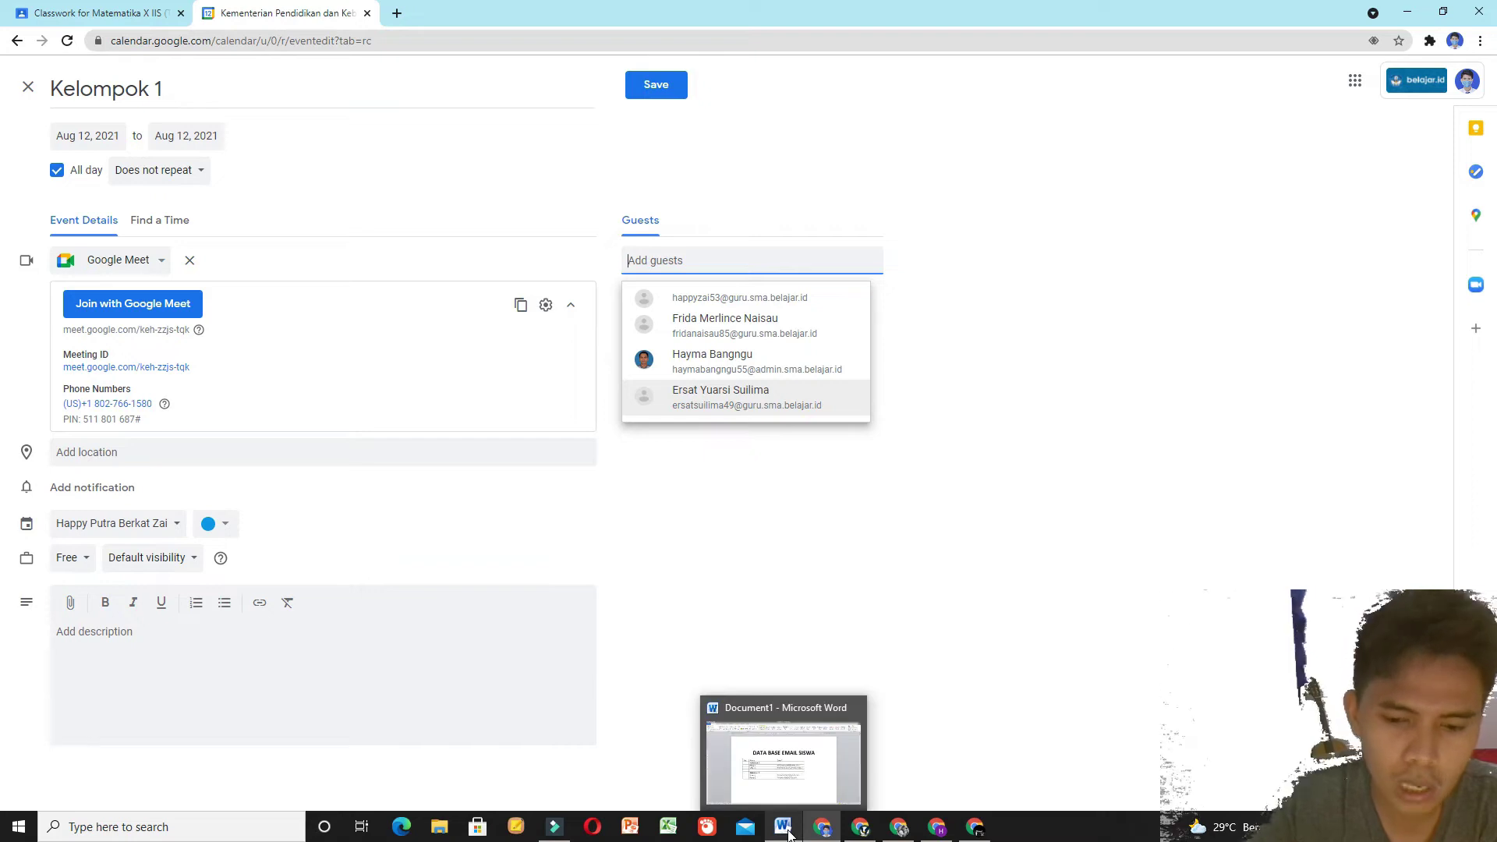
left_click(789, 834)
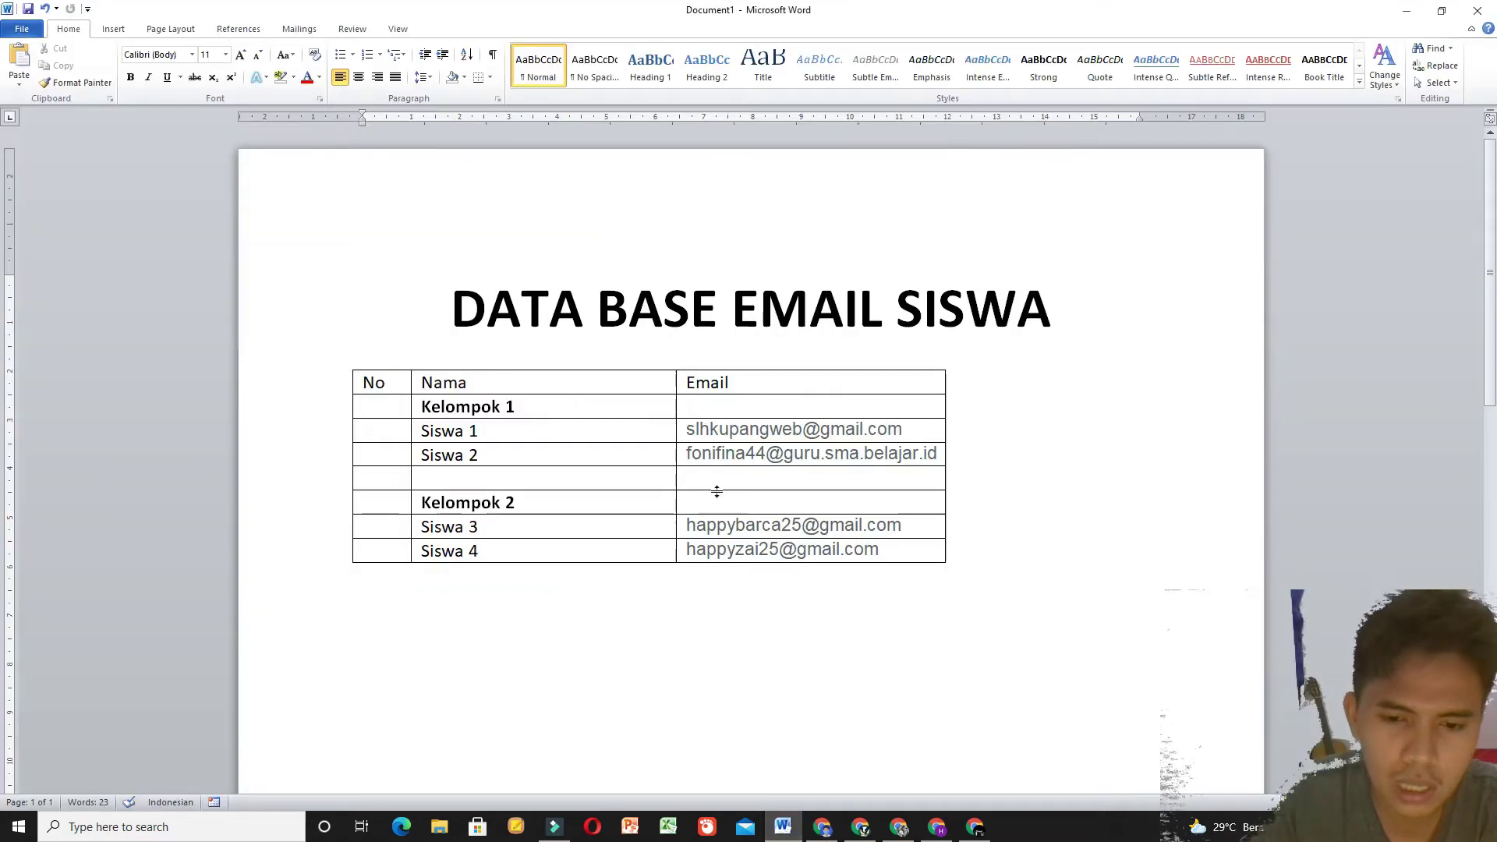
left_click_drag(690, 429, 897, 461)
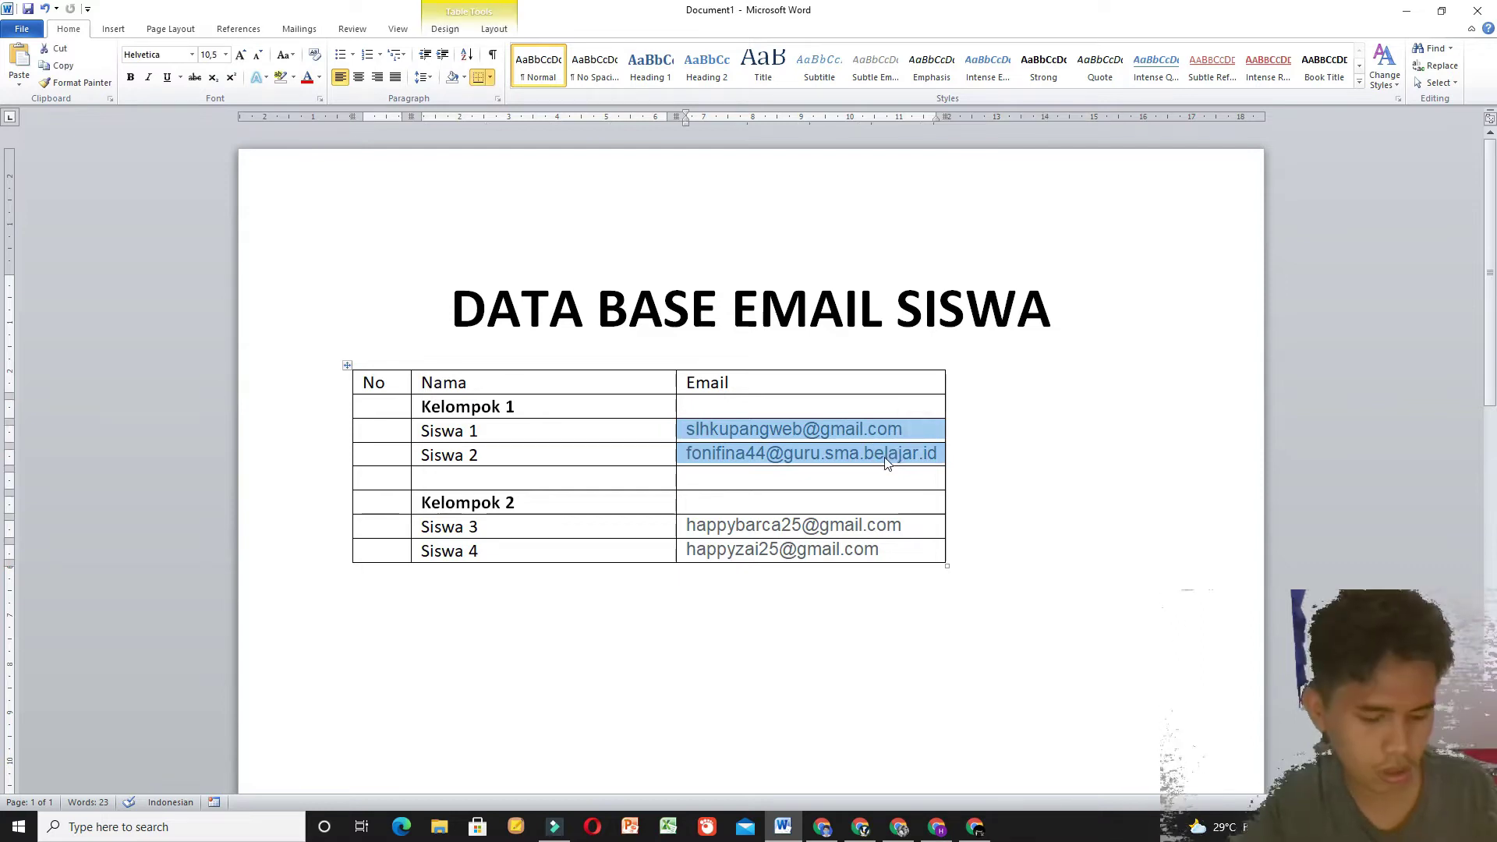
key("ctrl+c")
mouse_move(830, 833)
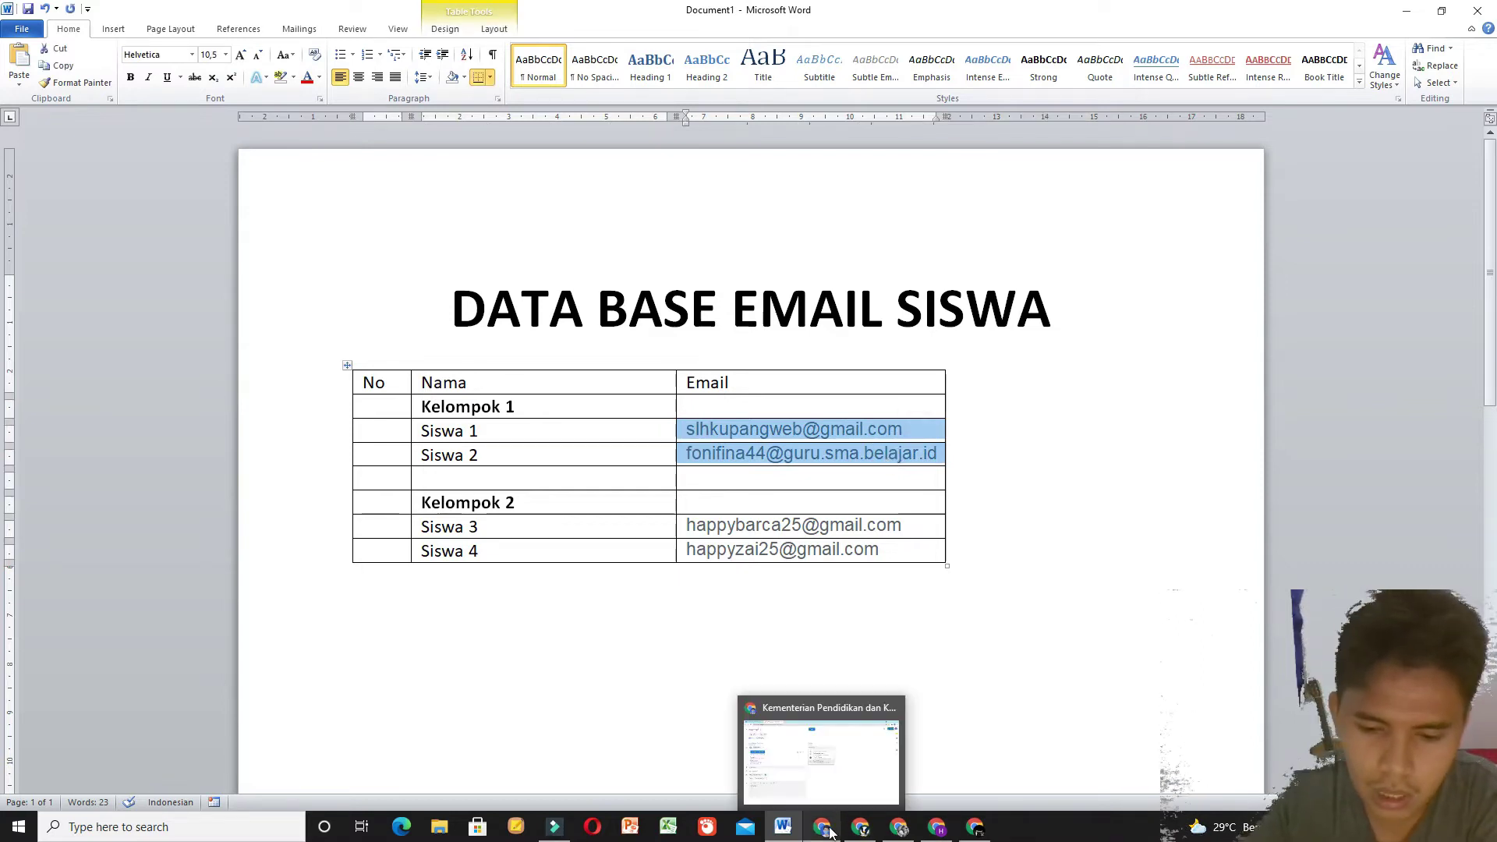
left_click(815, 714)
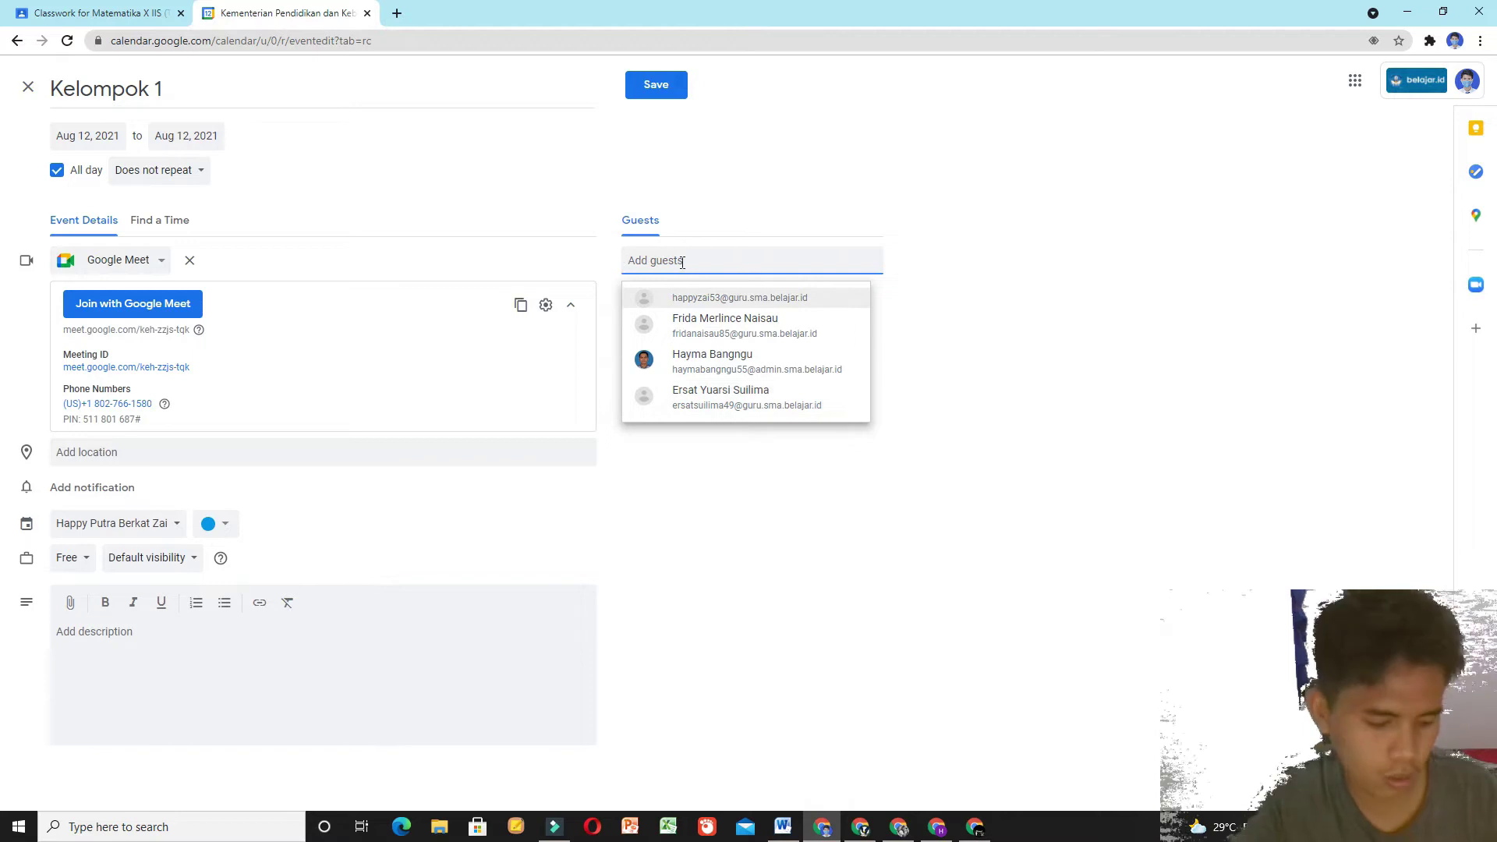
key("ctrl+v")
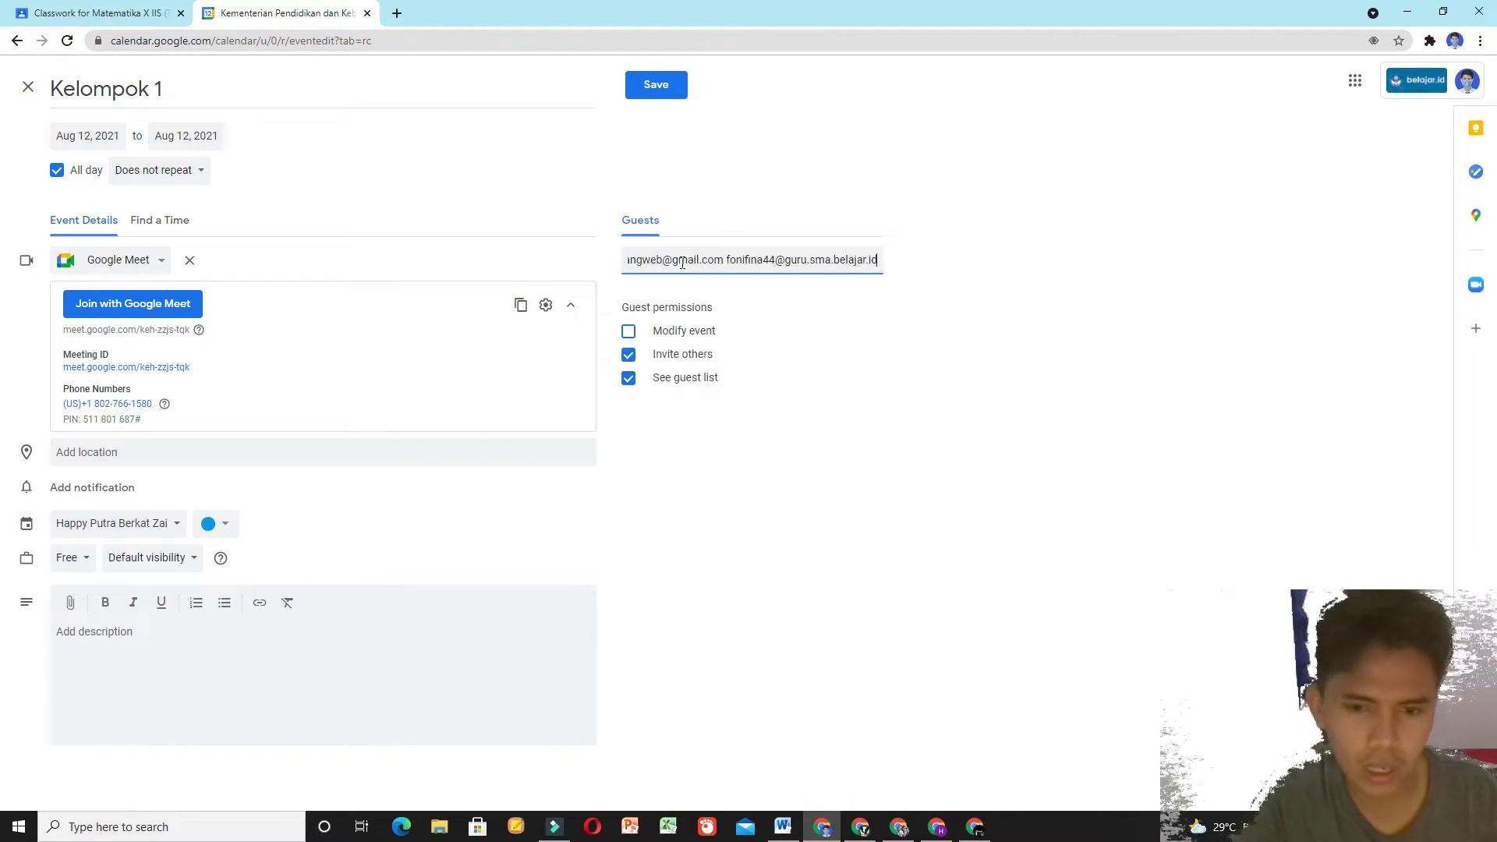
left_click(727, 262)
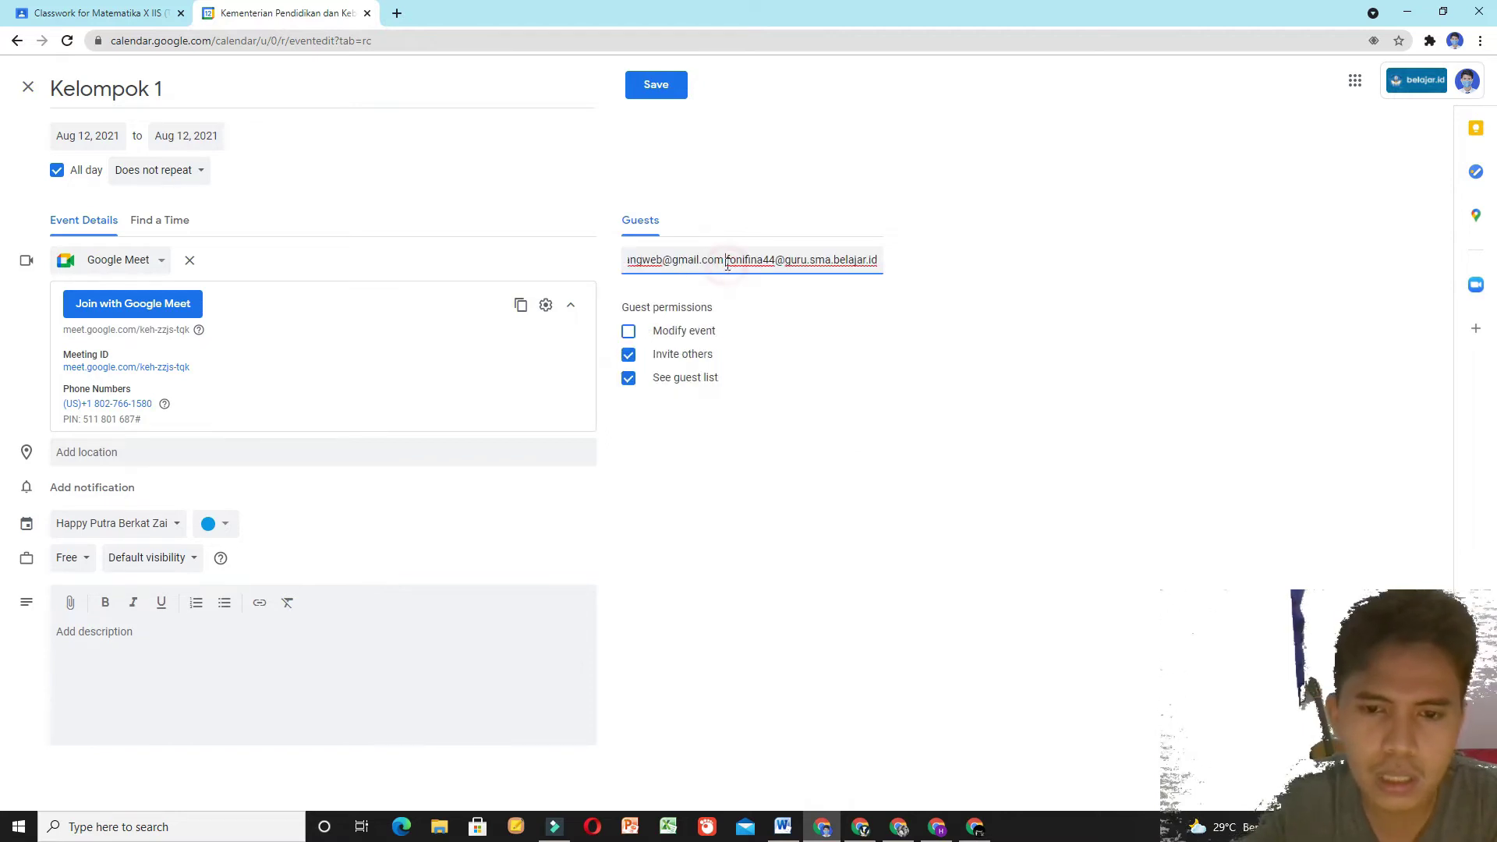
key("Return")
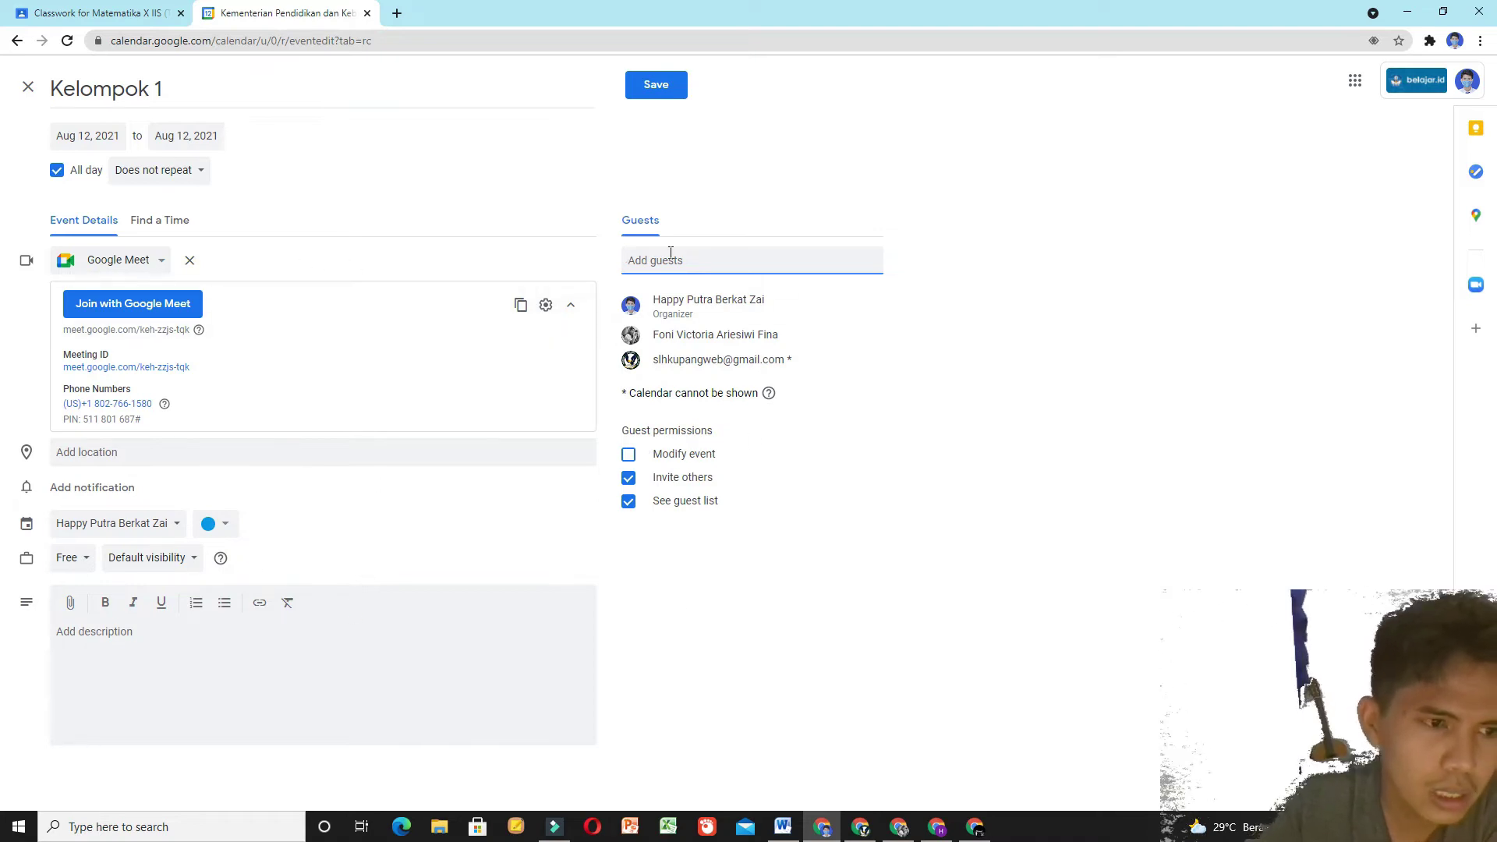
Step: Save the Kelompok 1 event and send invitation e-mails to all guests, including the one outside the organization
left_click(646, 88)
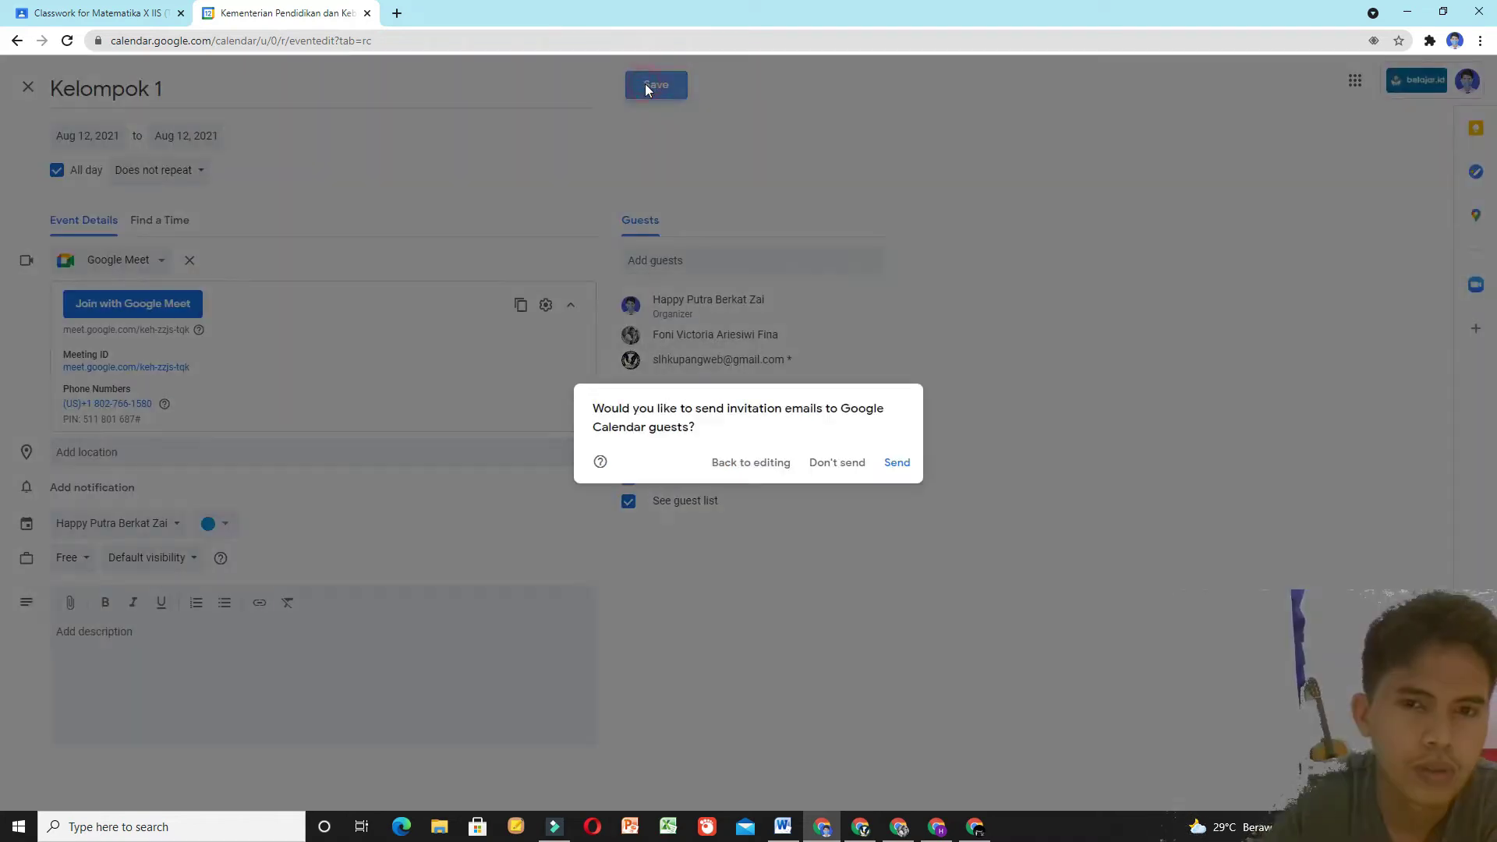
left_click(897, 464)
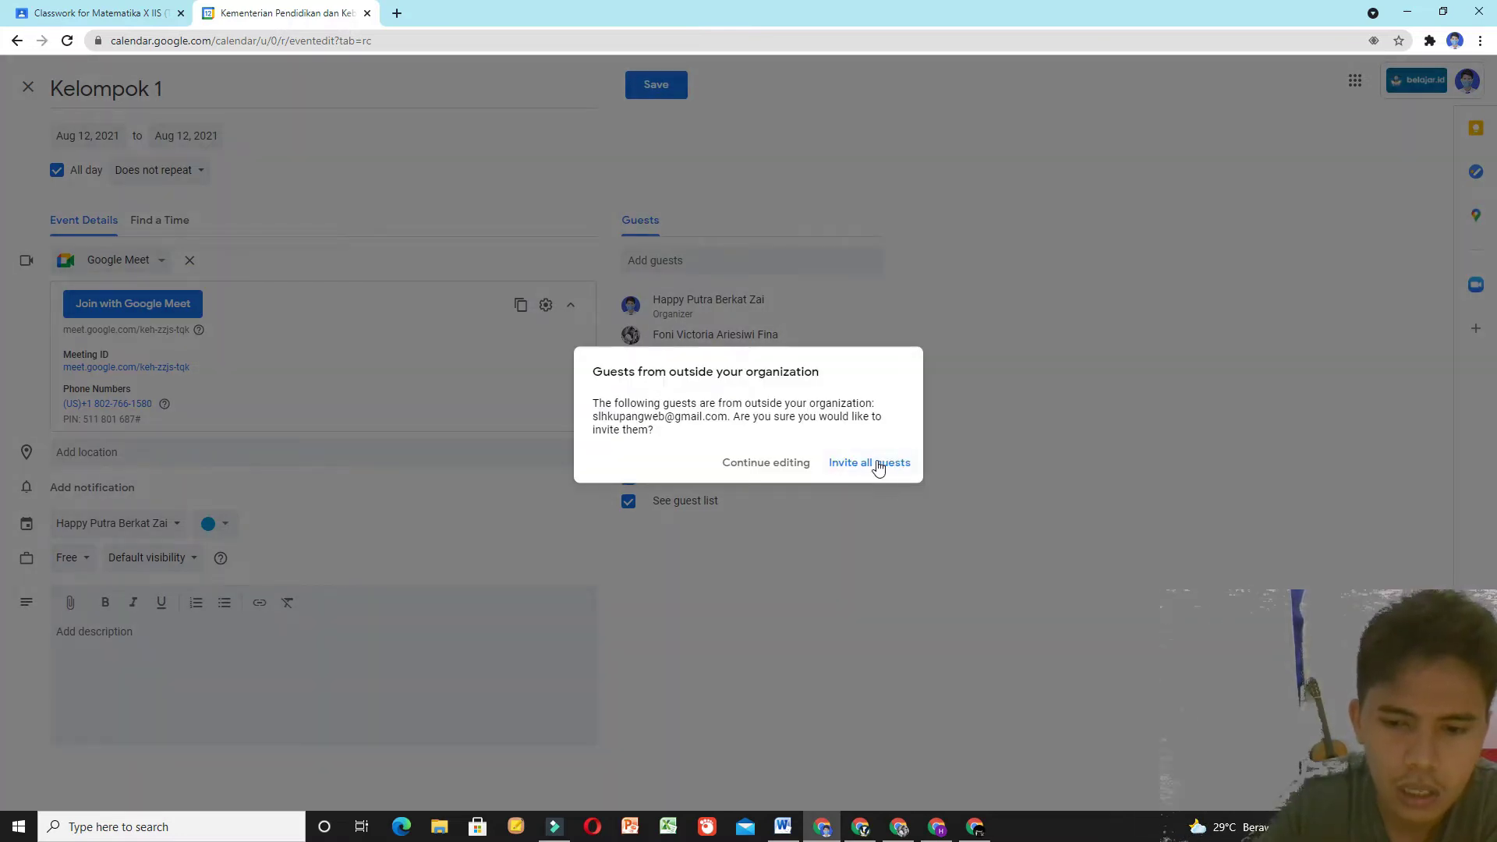
left_click(878, 465)
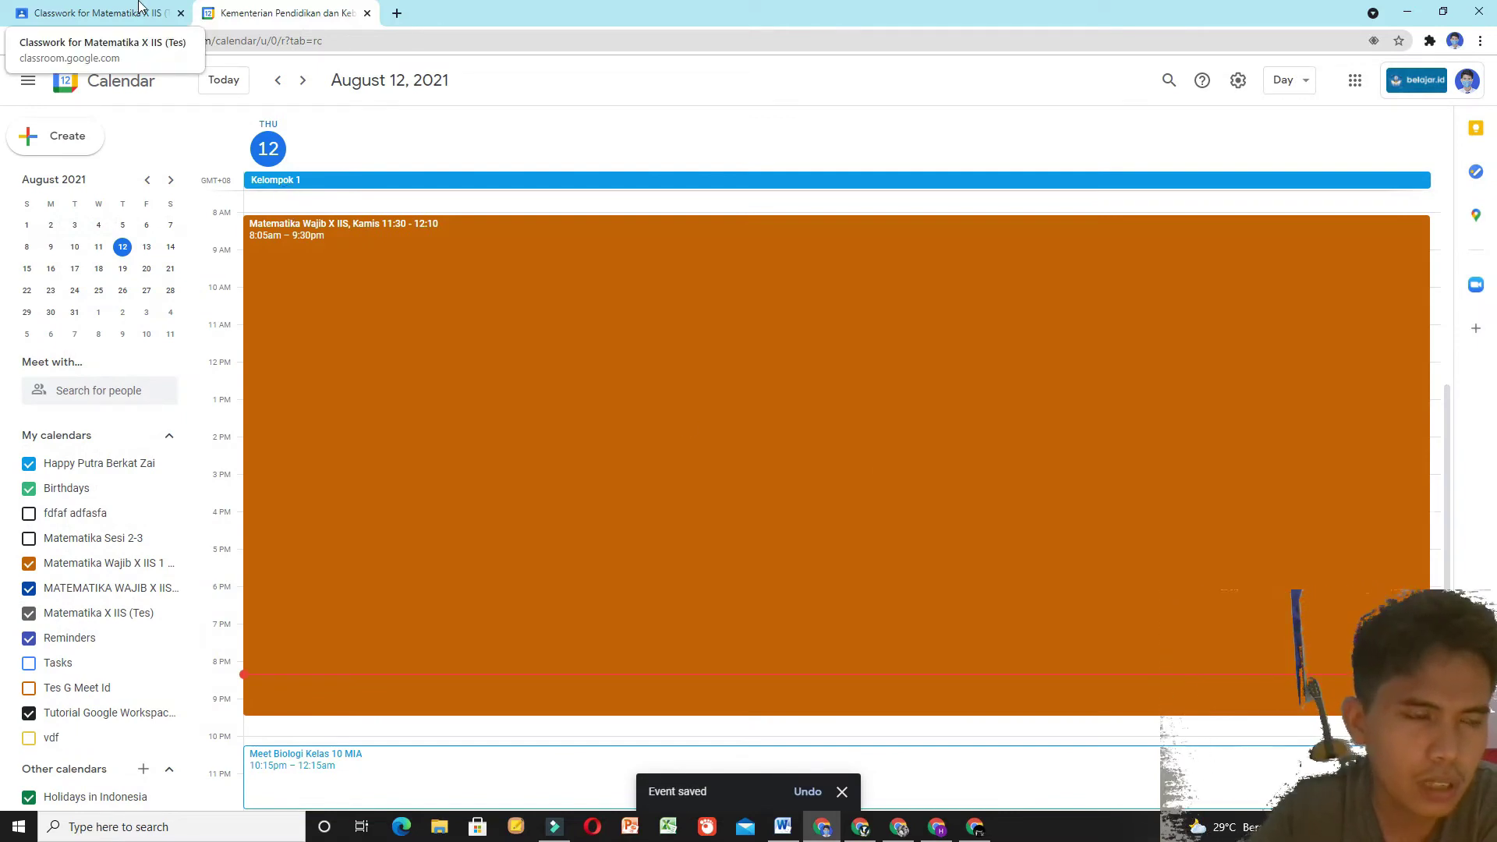
Step: Switch back to Google Classroom, post the Kelompok 1 material and create another material titled "Kelompok 2"
left_click(140, 7)
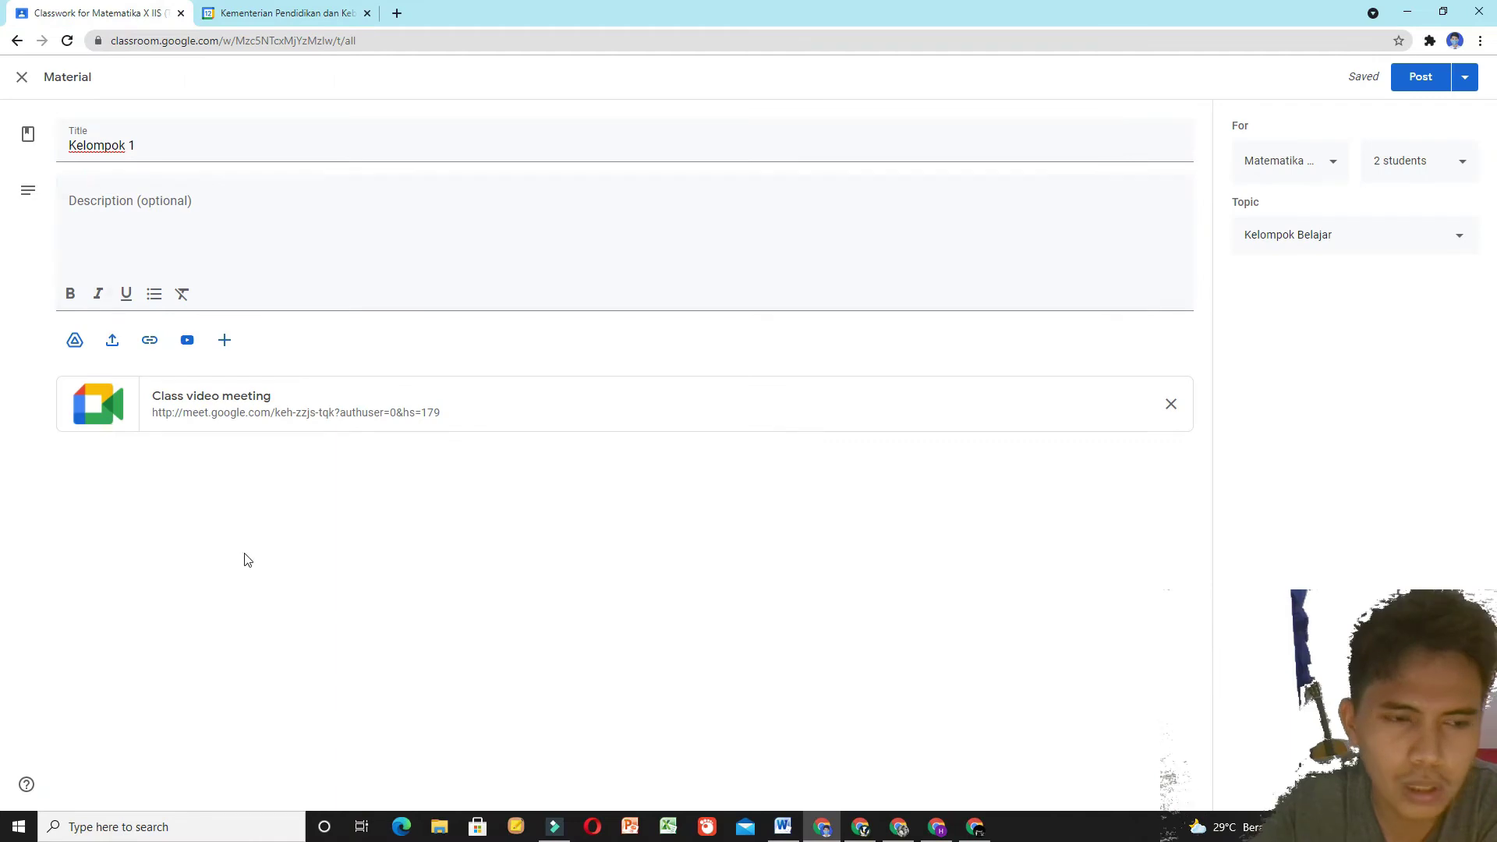
left_click(1417, 78)
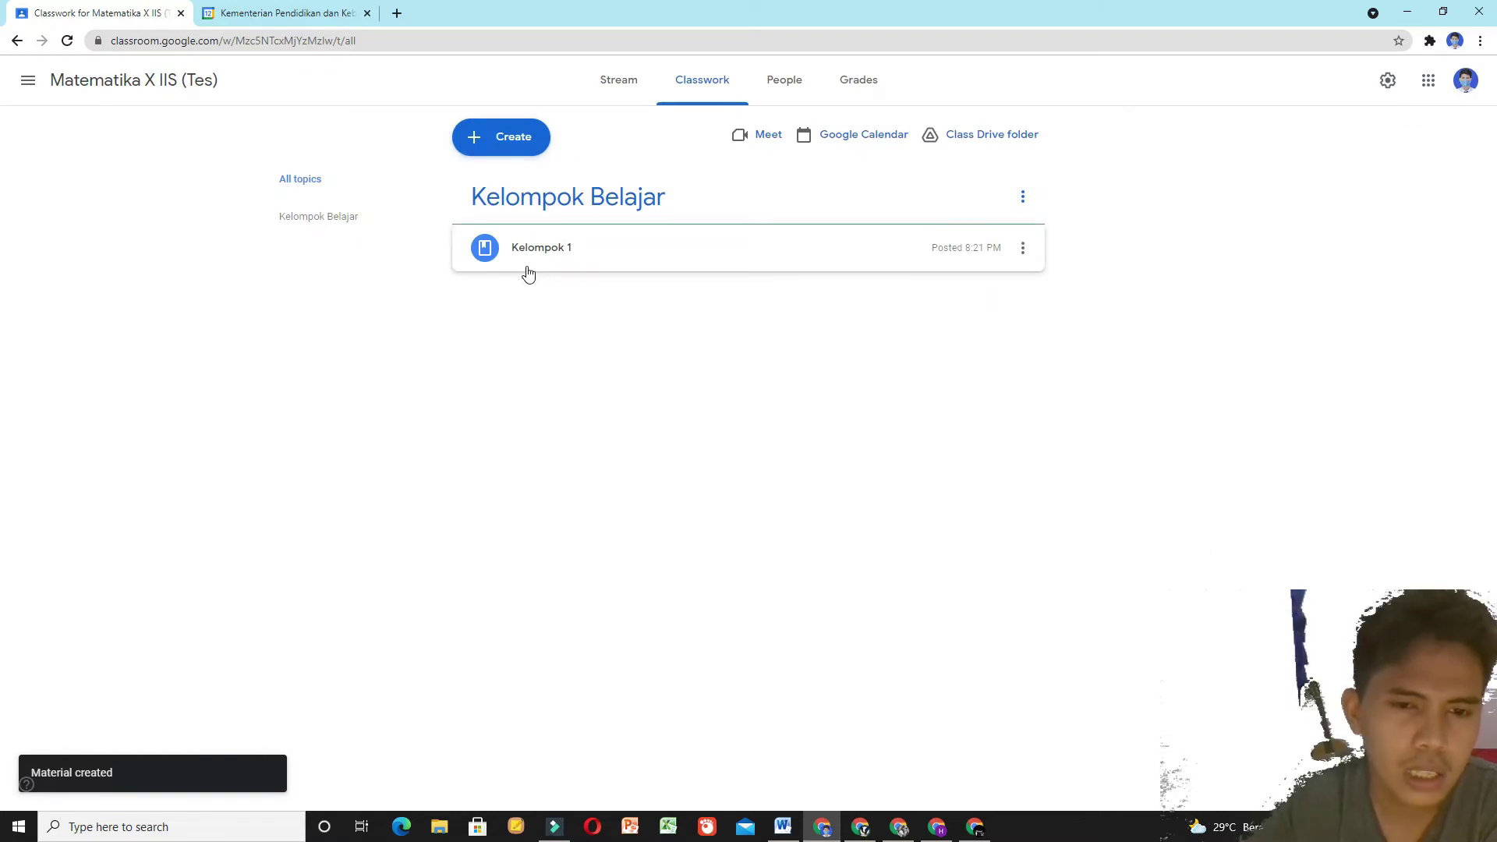
left_click(515, 139)
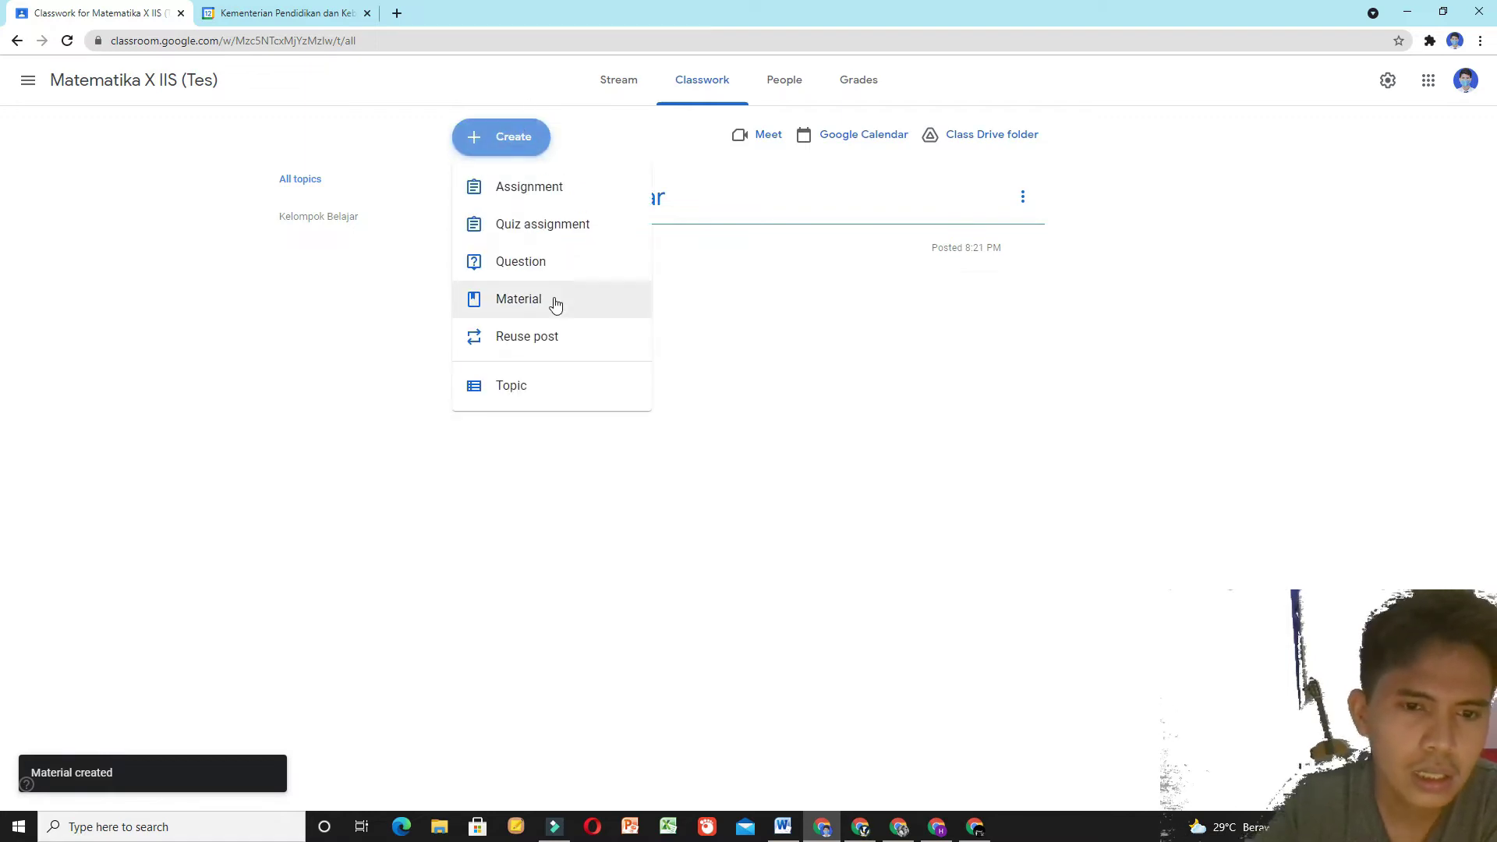
left_click(555, 301)
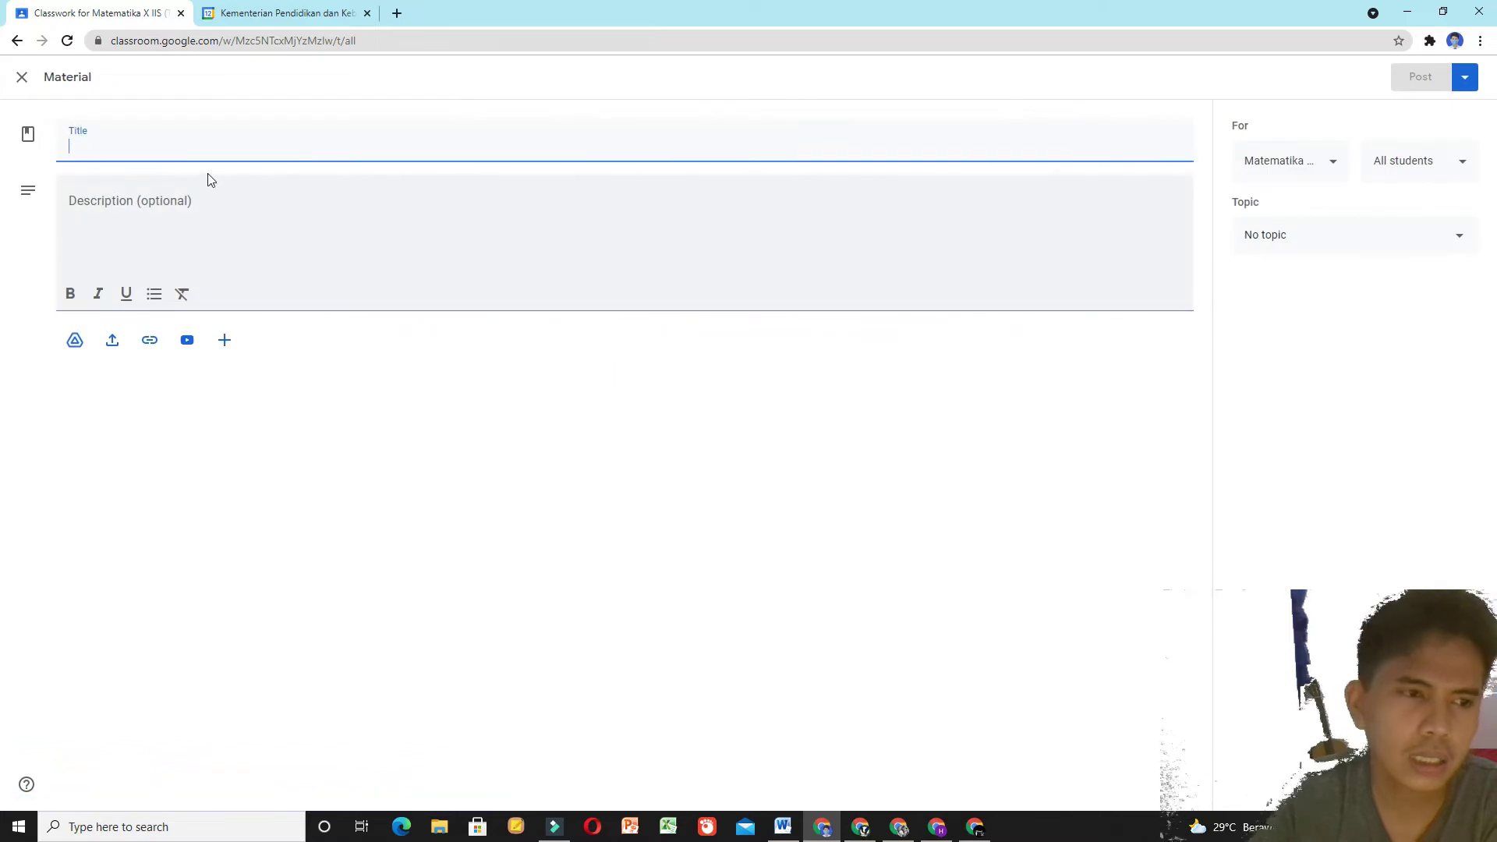
type("Kel")
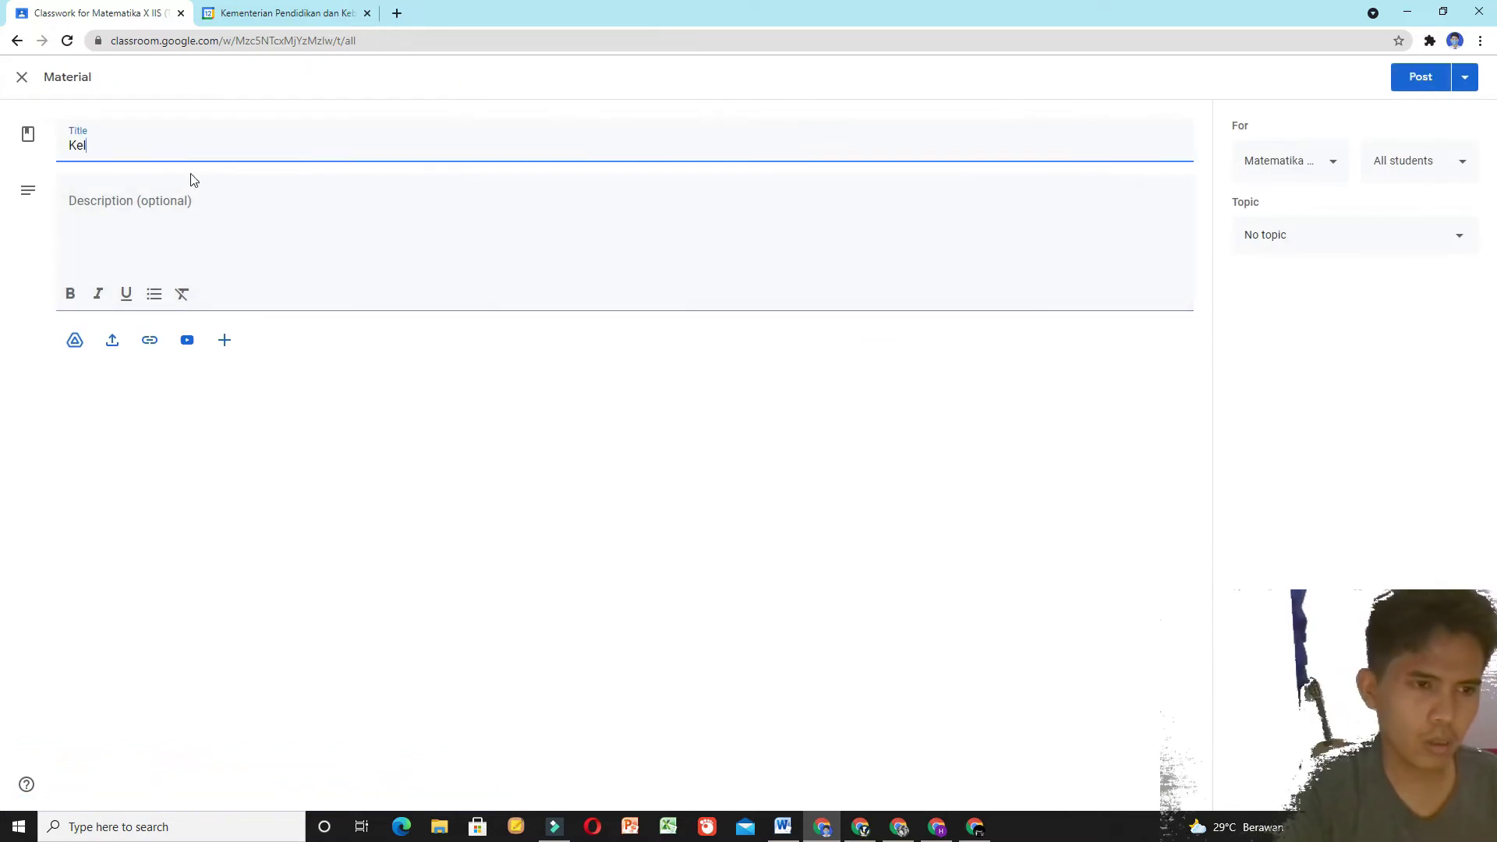
type("ompok 2")
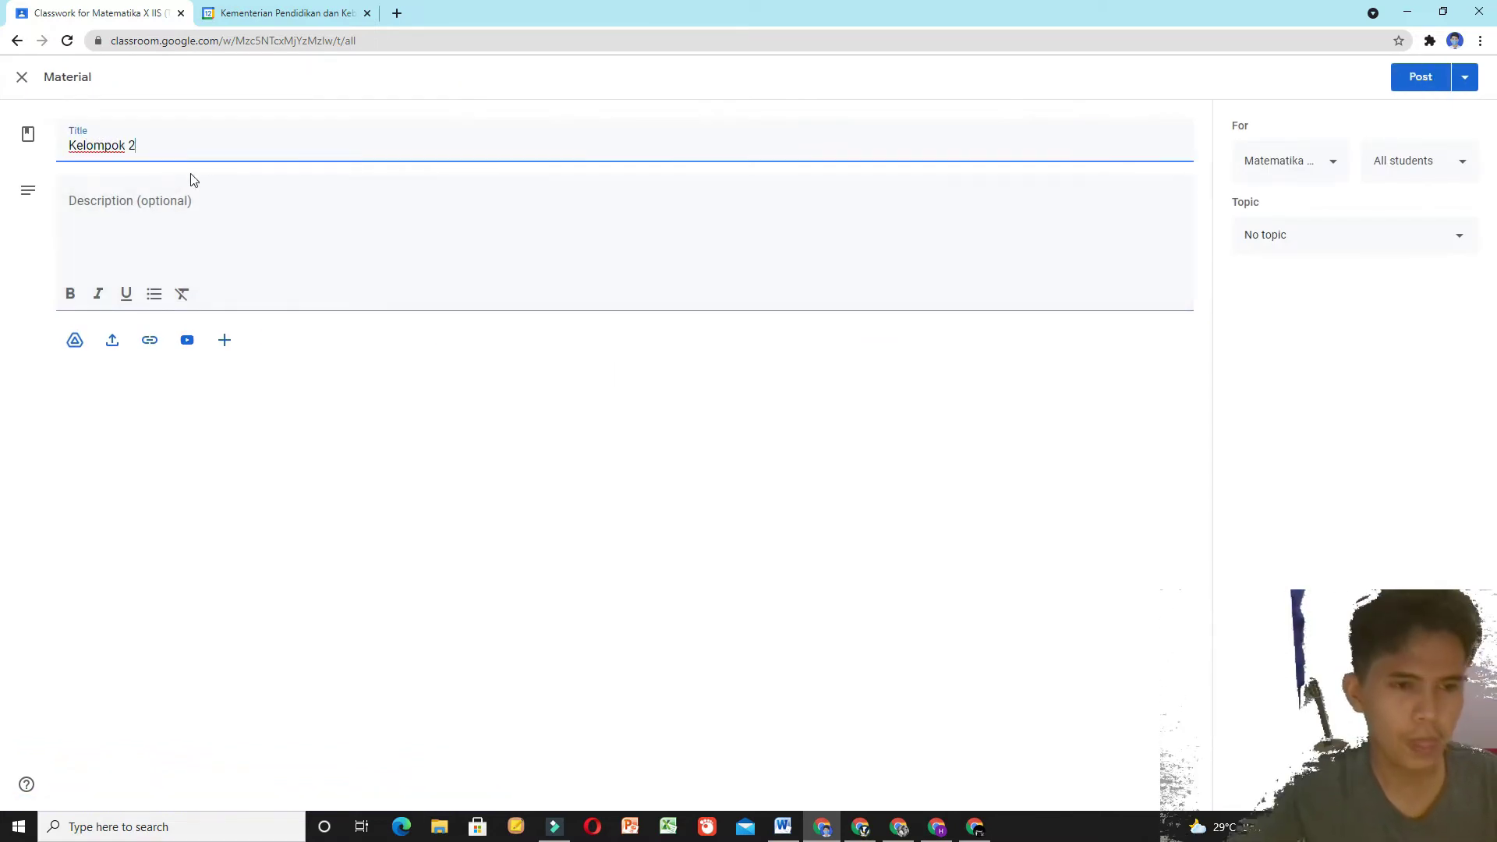
Step: Check the Kelompok 2 members in the Word table and assign the Kelompok 2 material to only those two students
left_click(1387, 167)
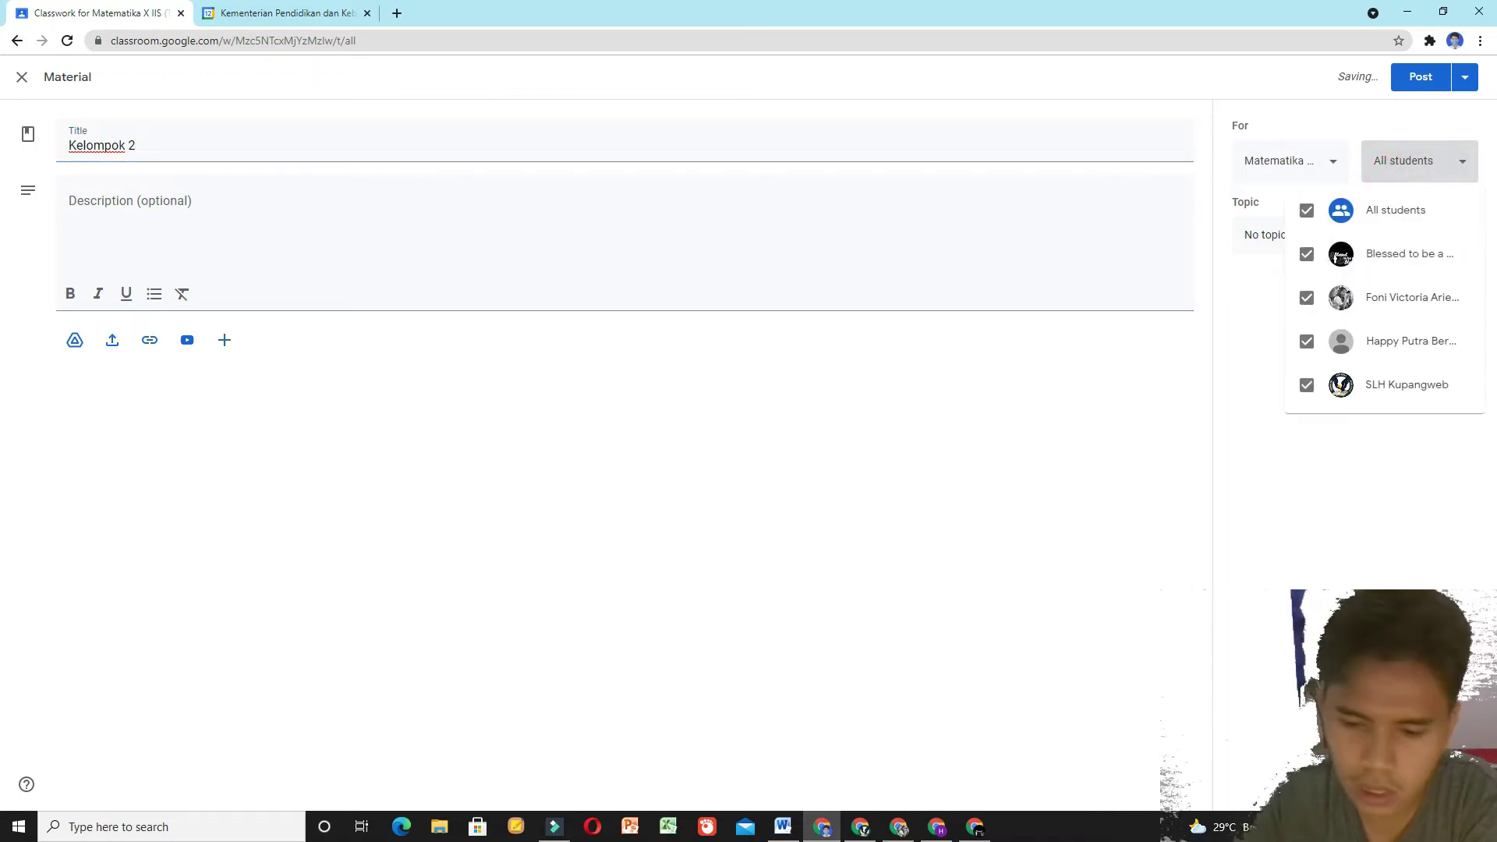
left_click(783, 827)
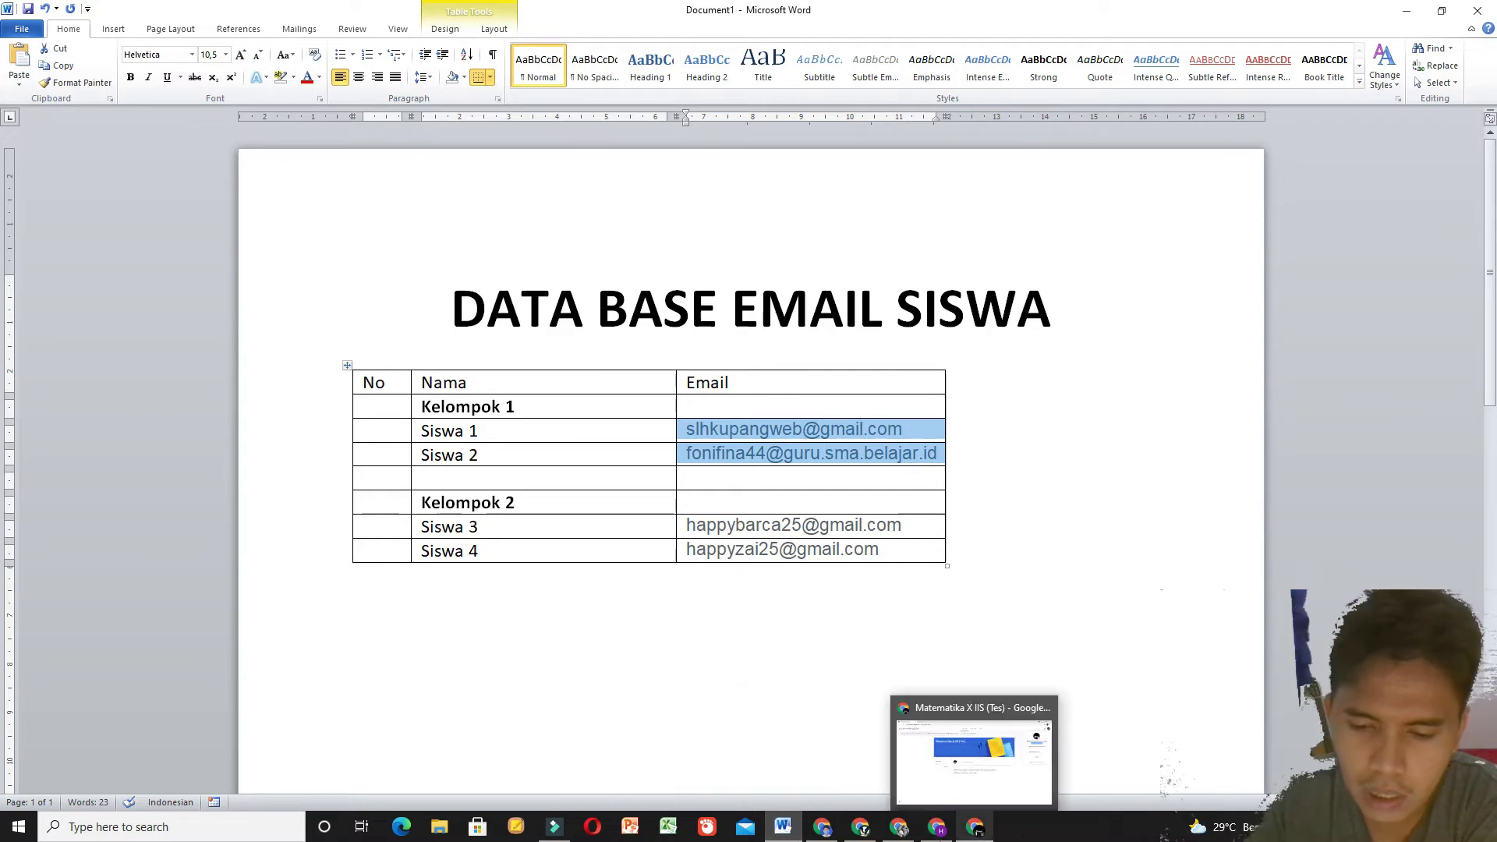
left_click(819, 826)
left_click(1307, 210)
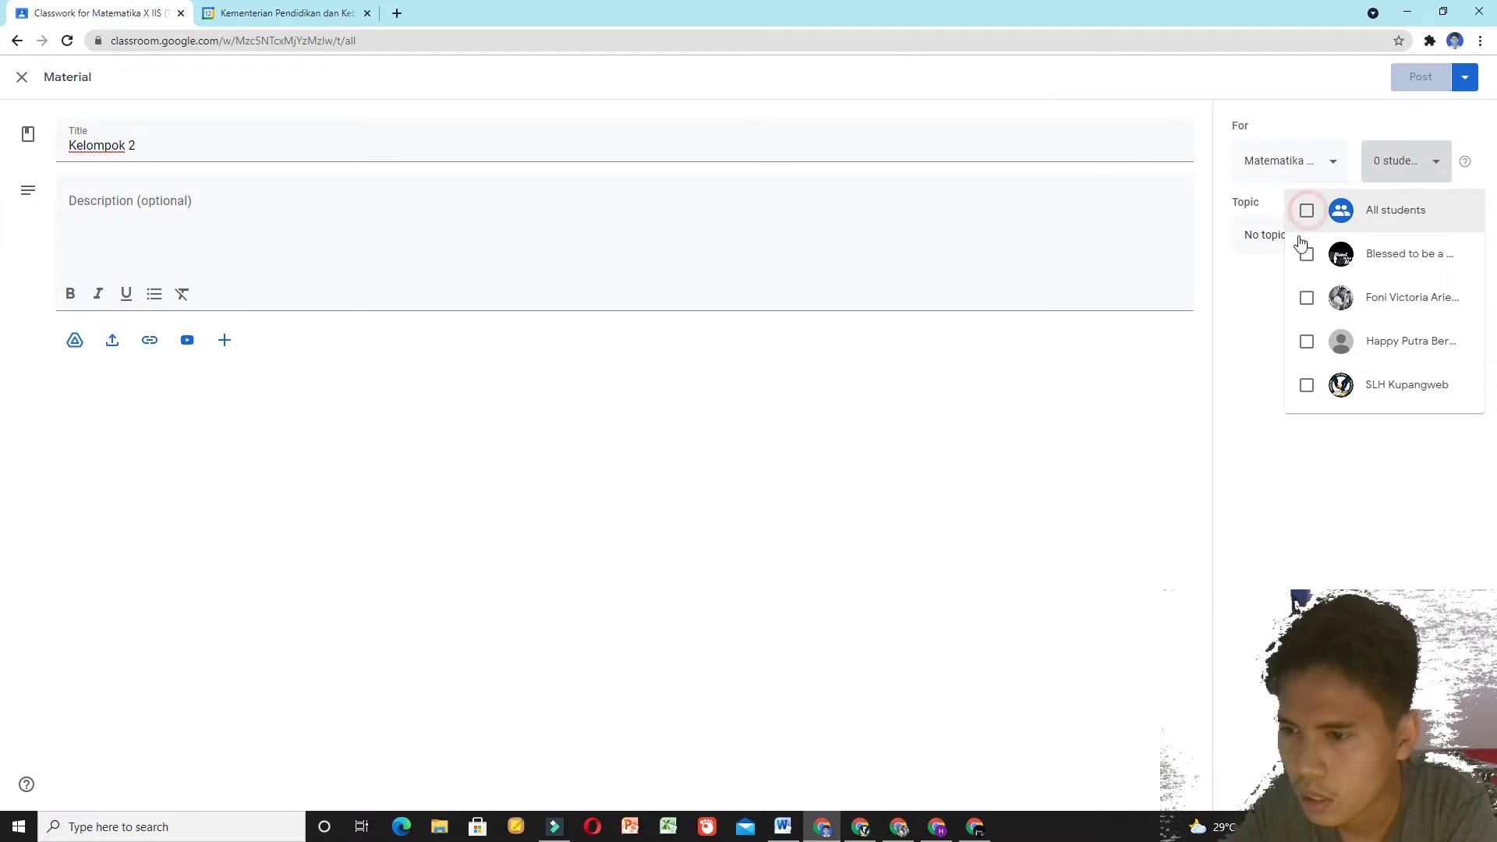
left_click(1307, 342)
left_click(1308, 255)
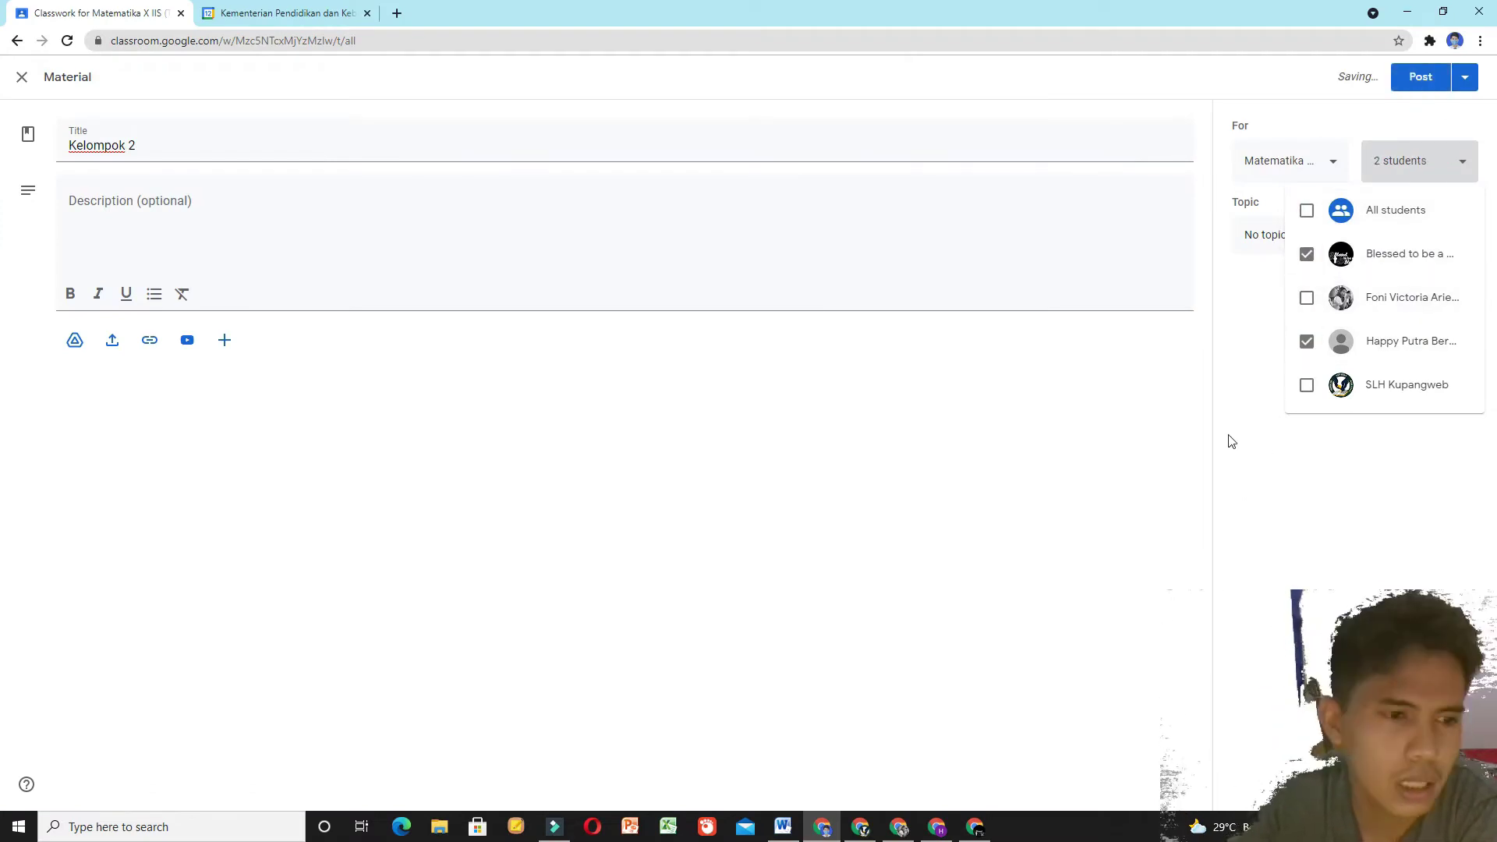
left_click(145, 354)
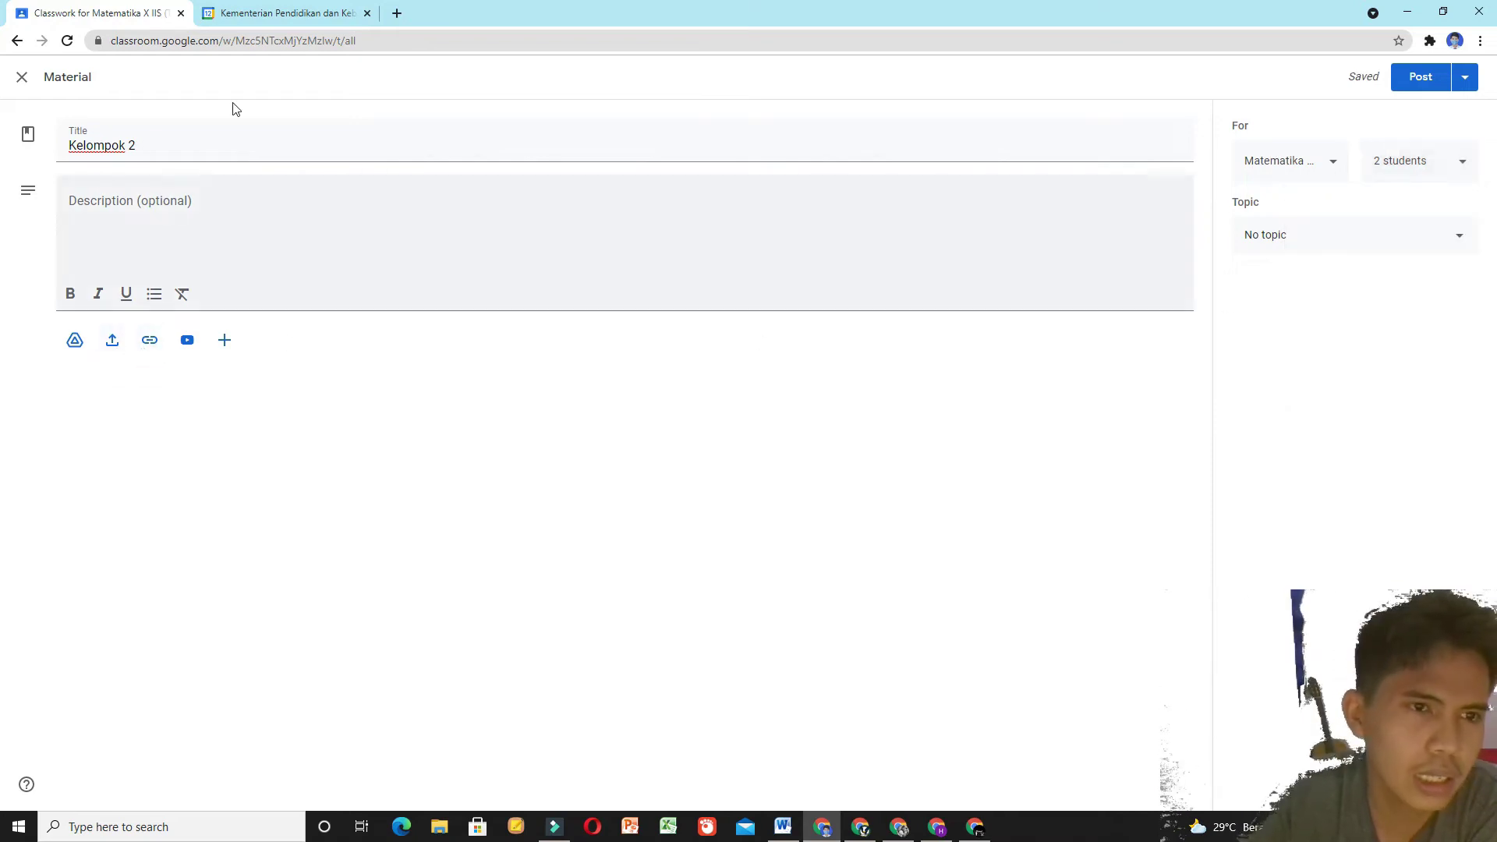
Step: Switch to Google Calendar and create an all-day event titled "Kelompok 2" on Aug 12, 2021
left_click(266, 8)
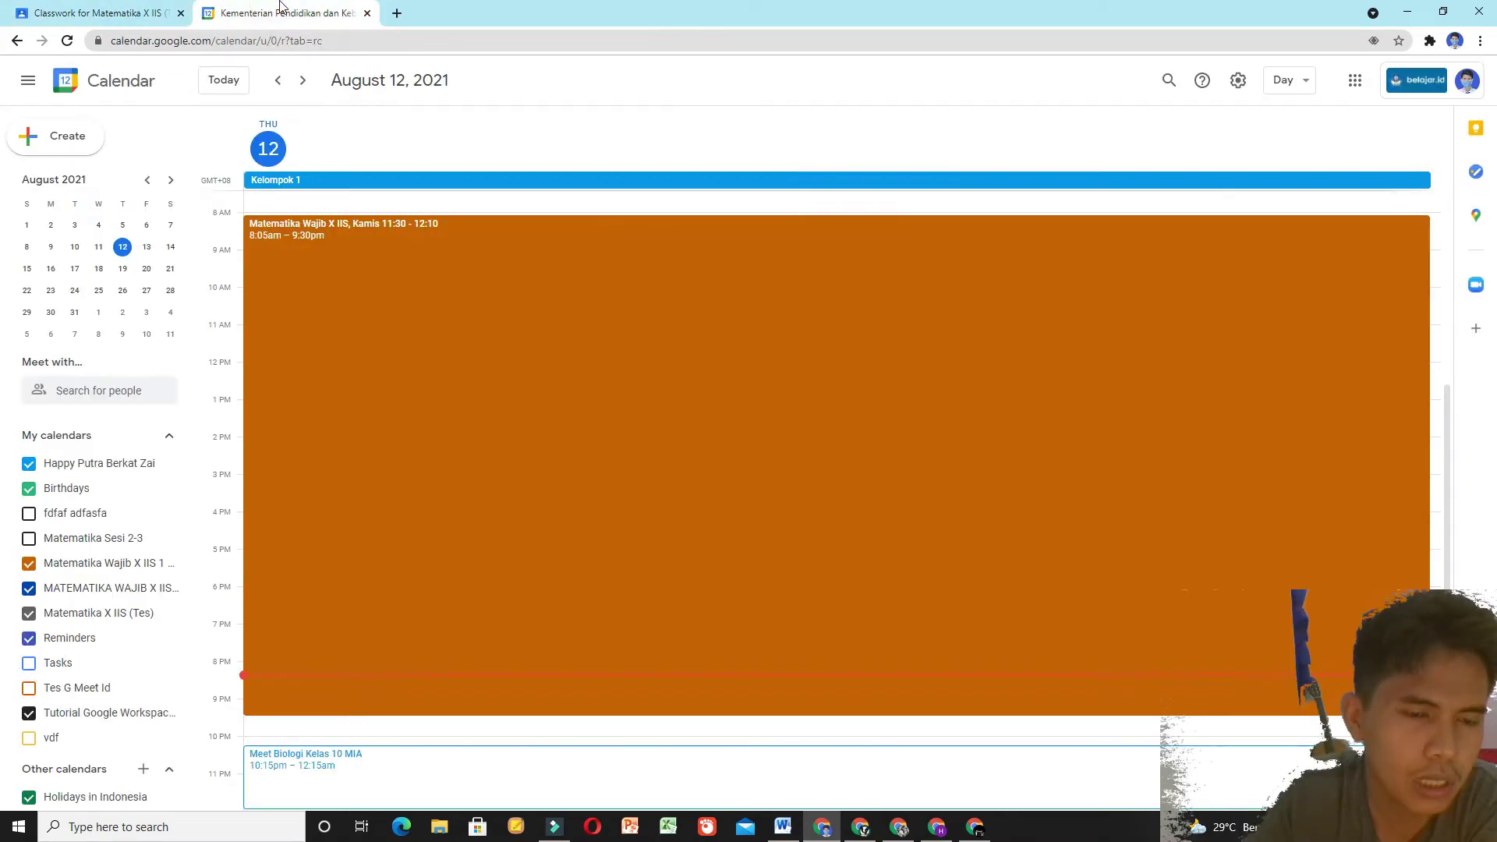
left_click(75, 134)
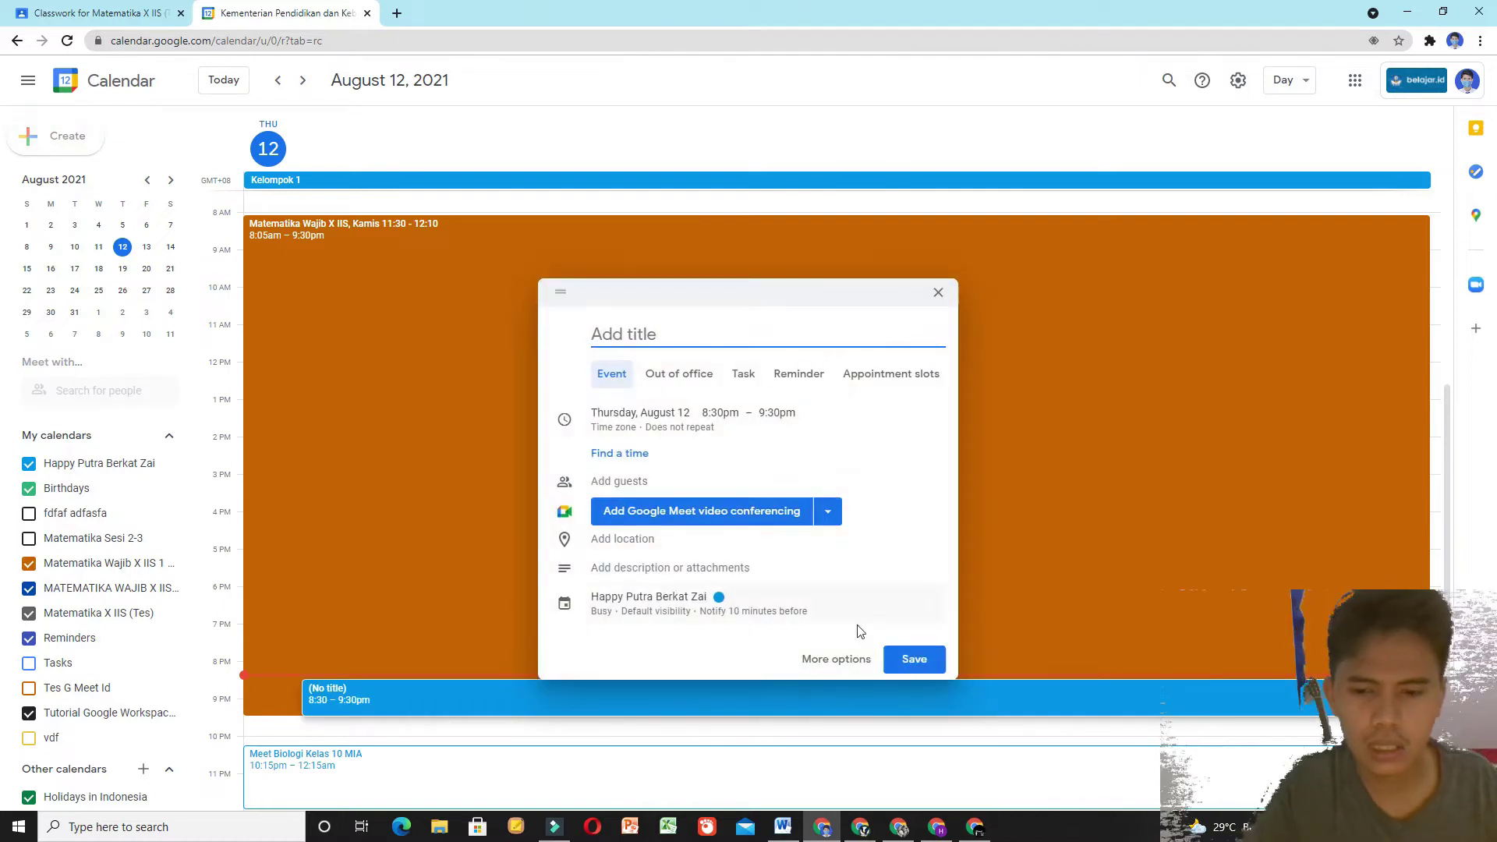
left_click(833, 659)
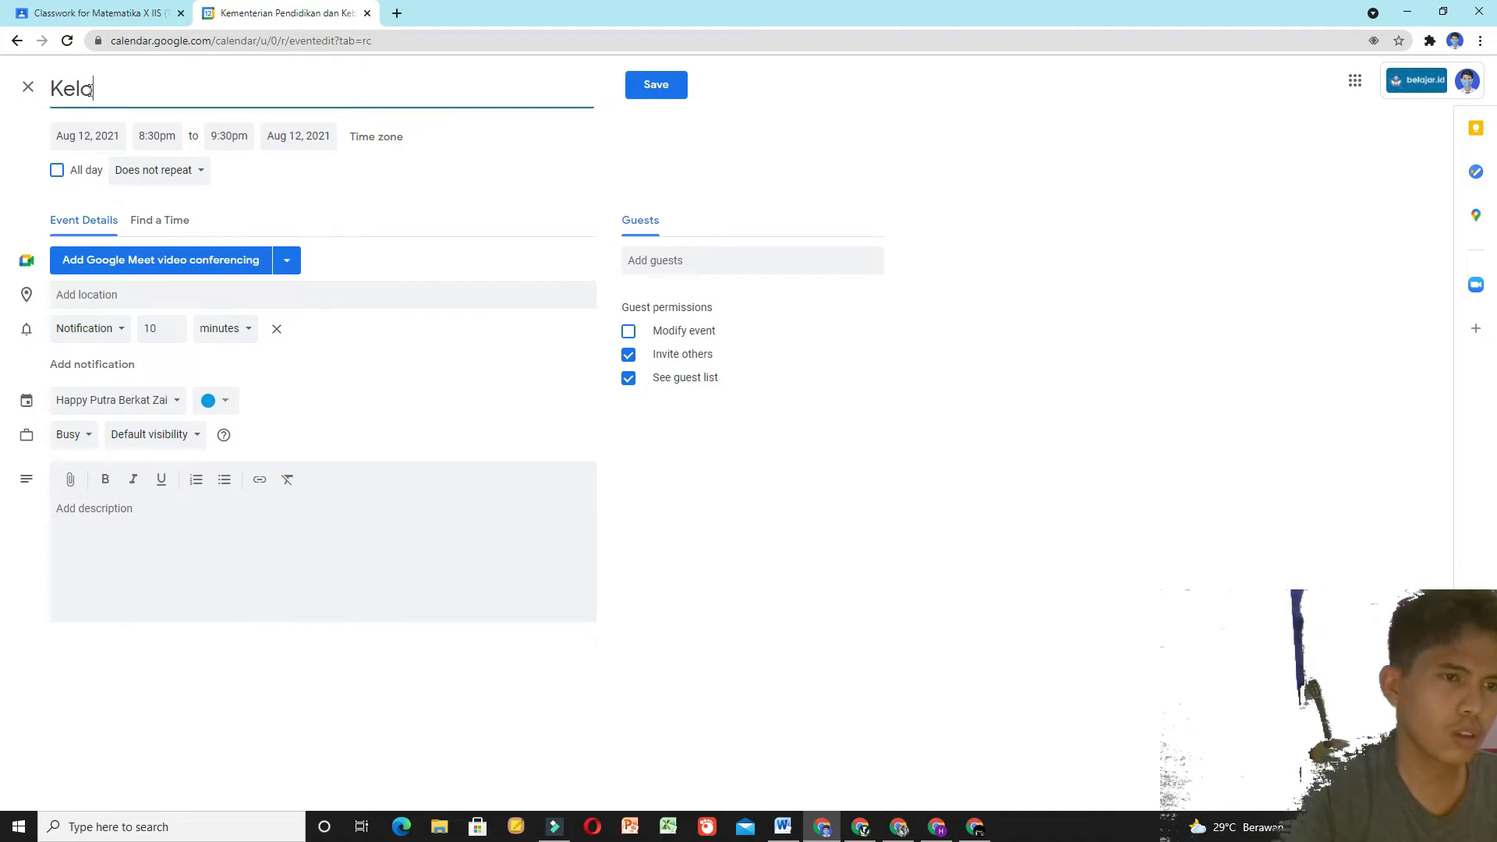
type("mo")
type("ok 2")
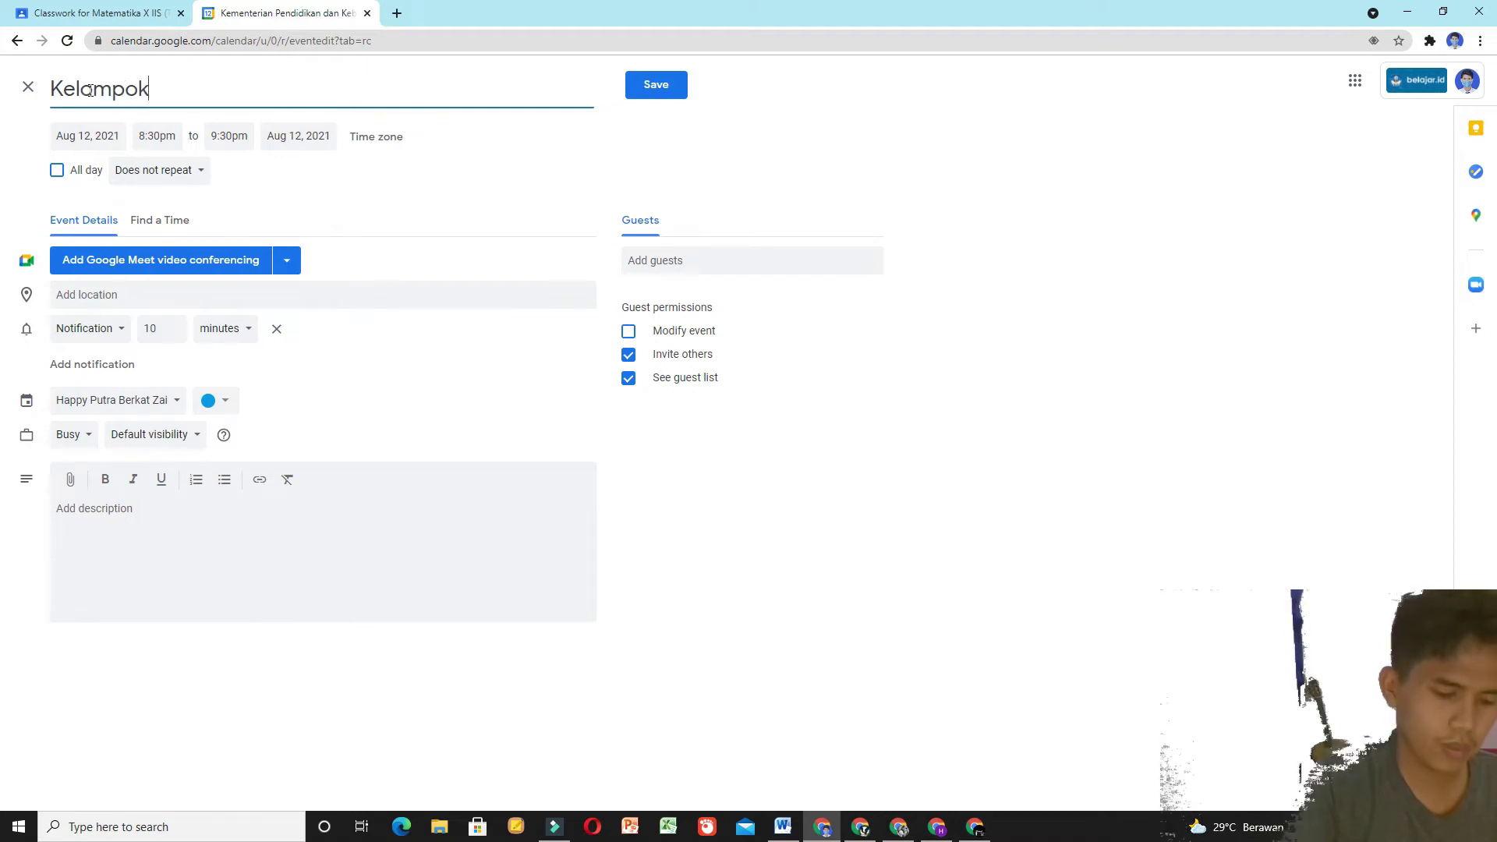
left_click(81, 173)
Step: Add Google Meet video conferencing to the Kelompok 2 event and copy its meeting link
left_click(183, 264)
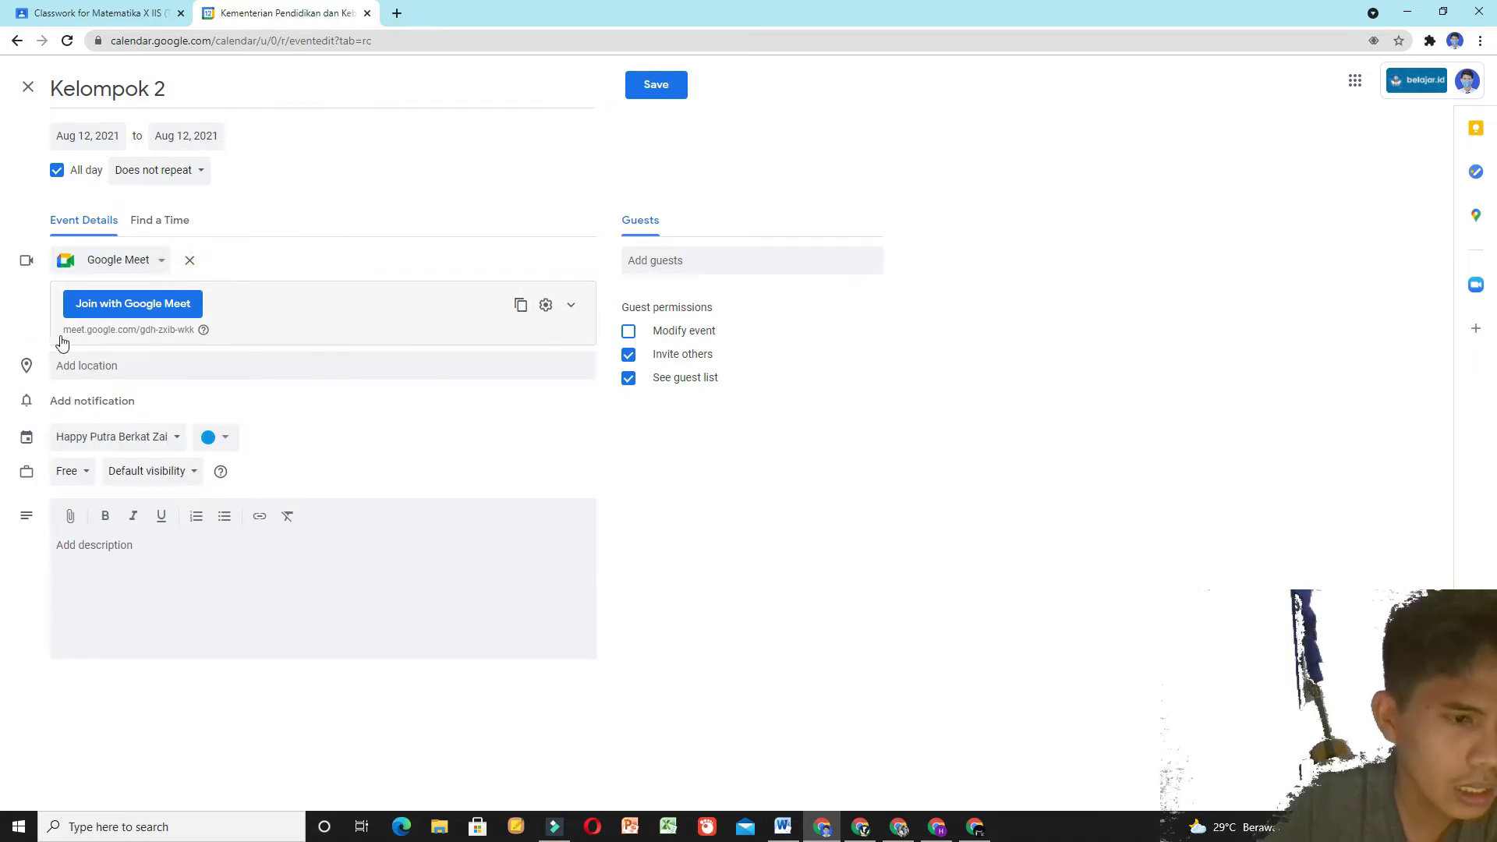
left_click(64, 331)
left_click_drag(63, 335, 183, 335)
right_click(182, 335)
left_click(234, 343)
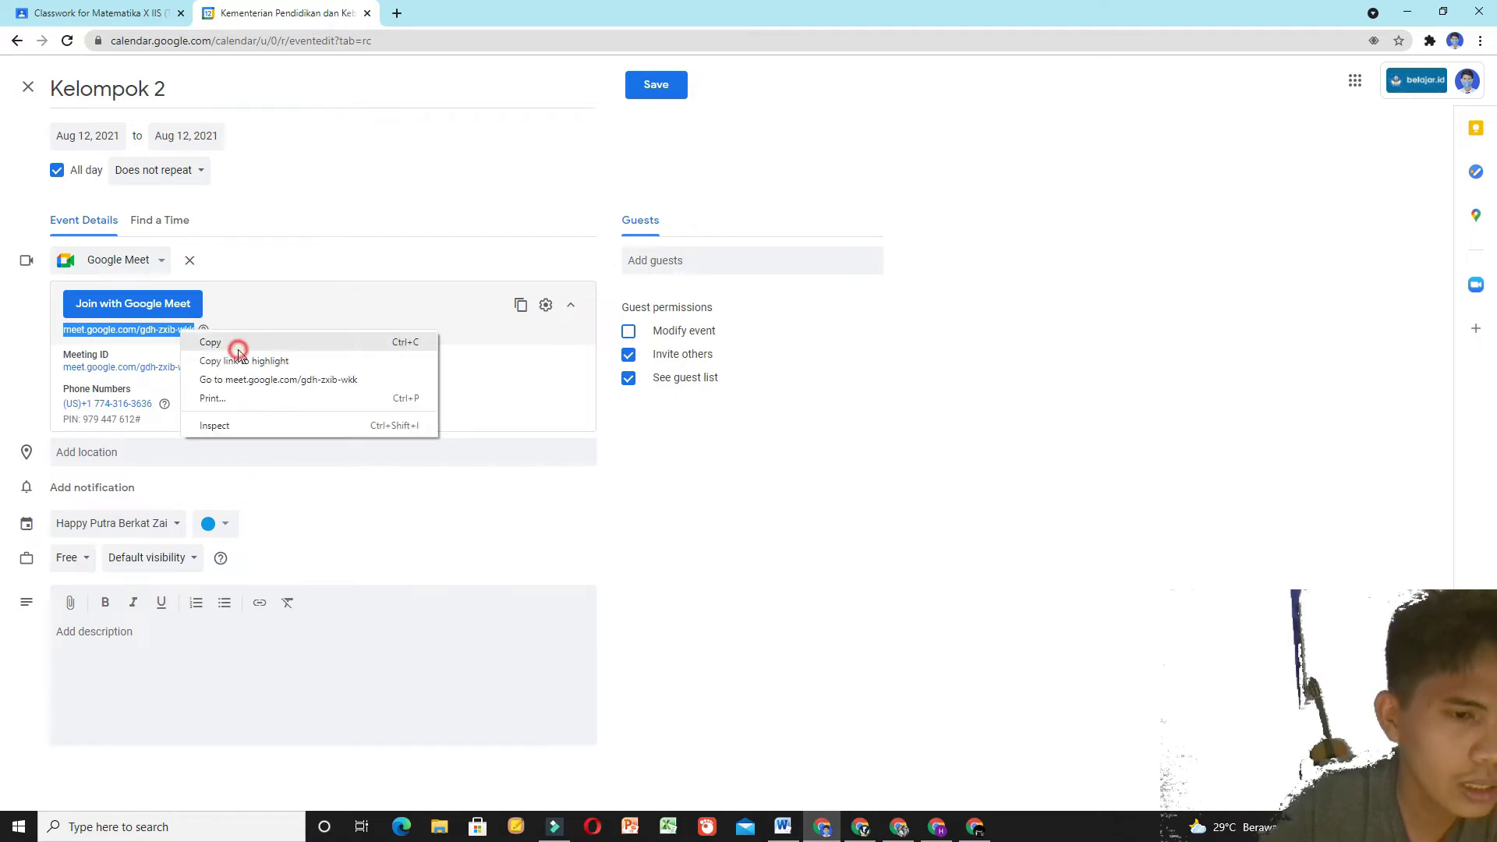
Step: Switch back to Google Classroom and attach the copied Meet link to the Kelompok 2 material
left_click(100, 7)
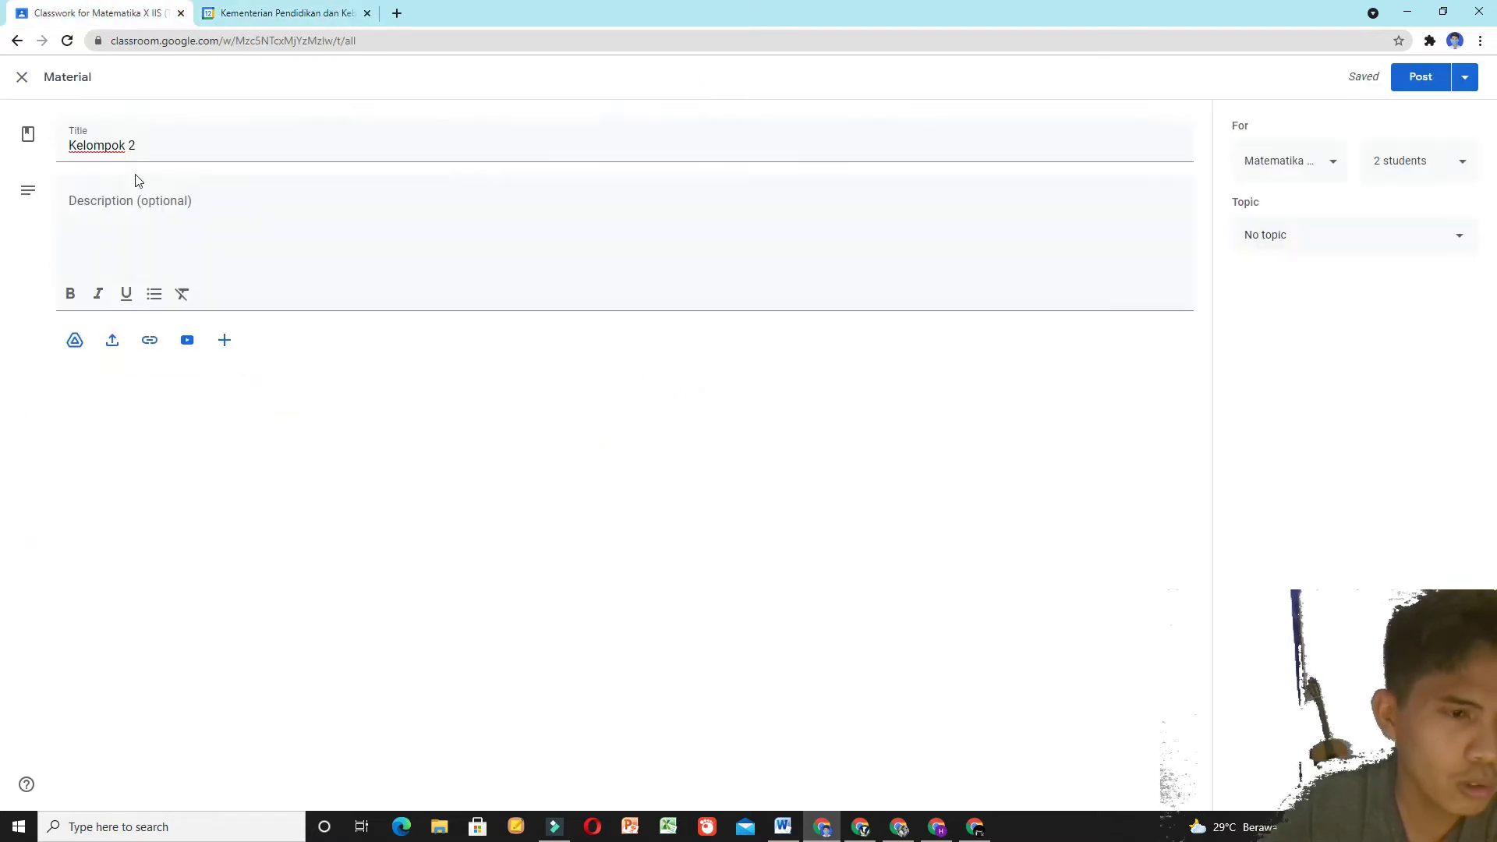
left_click(149, 340)
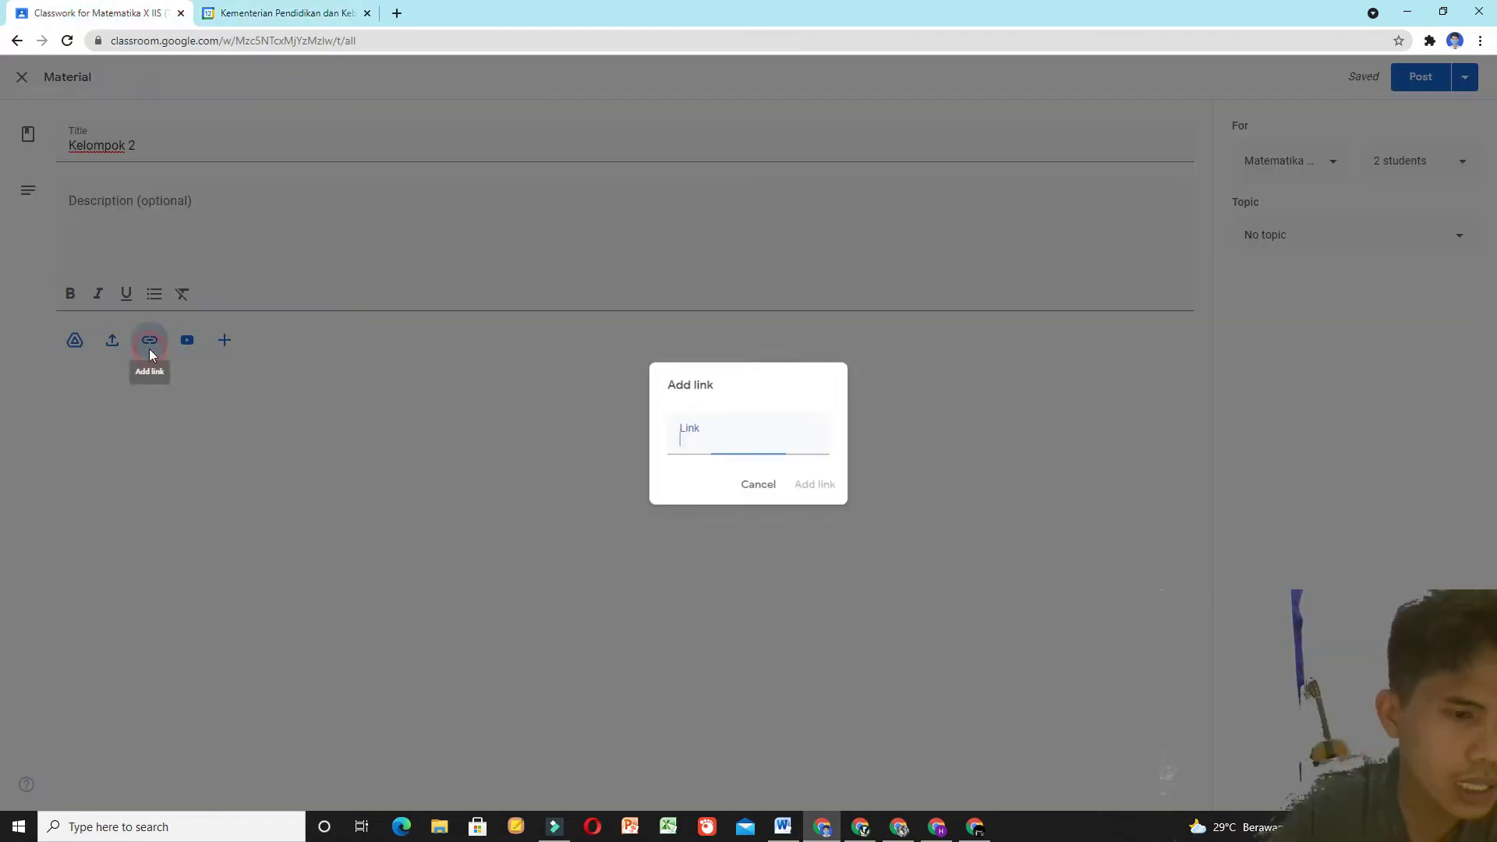
right_click(710, 438)
left_click(759, 560)
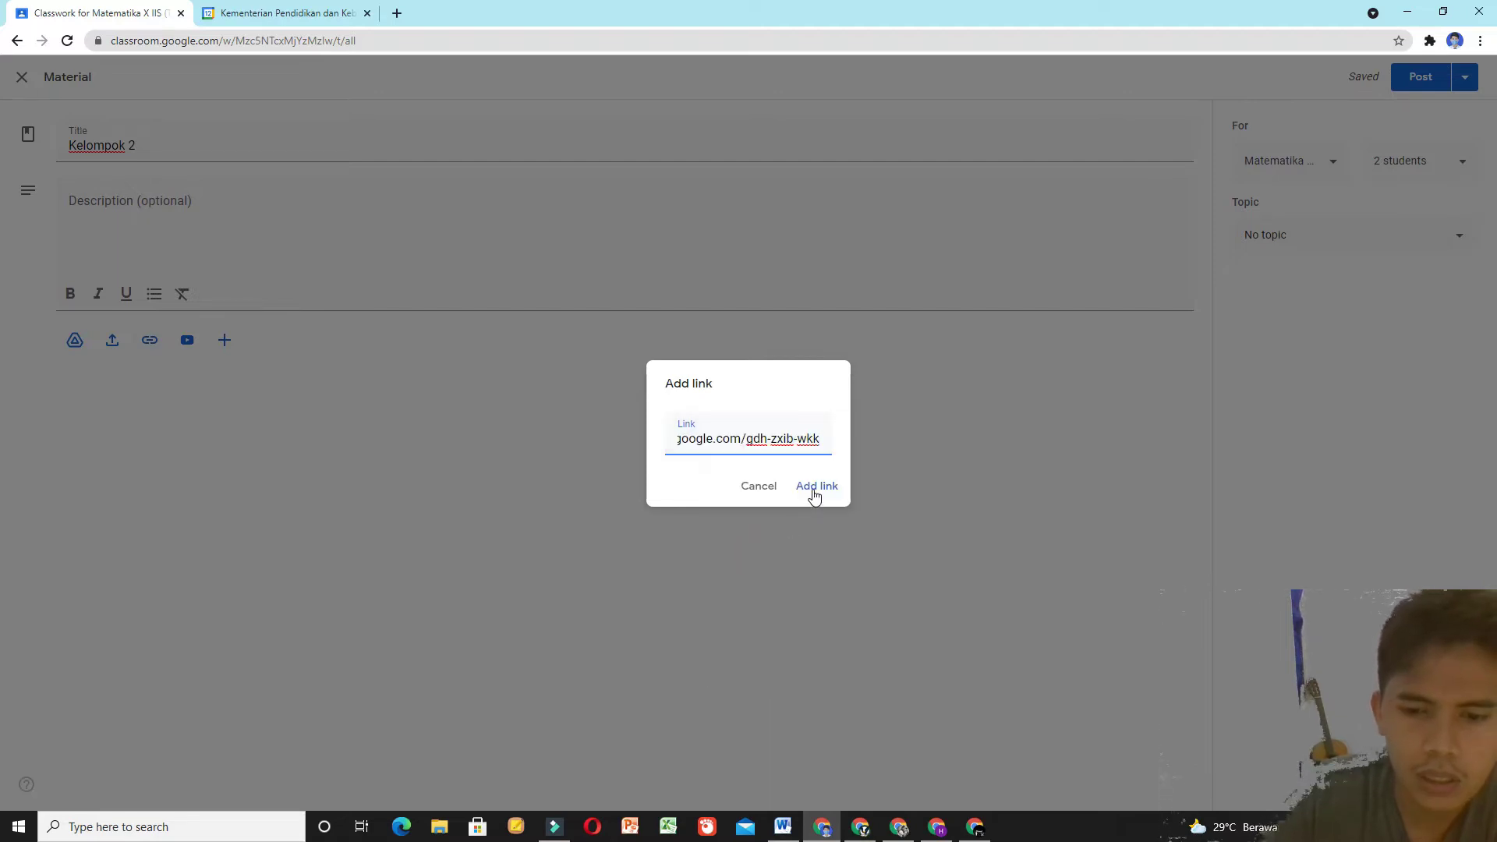
left_click(813, 488)
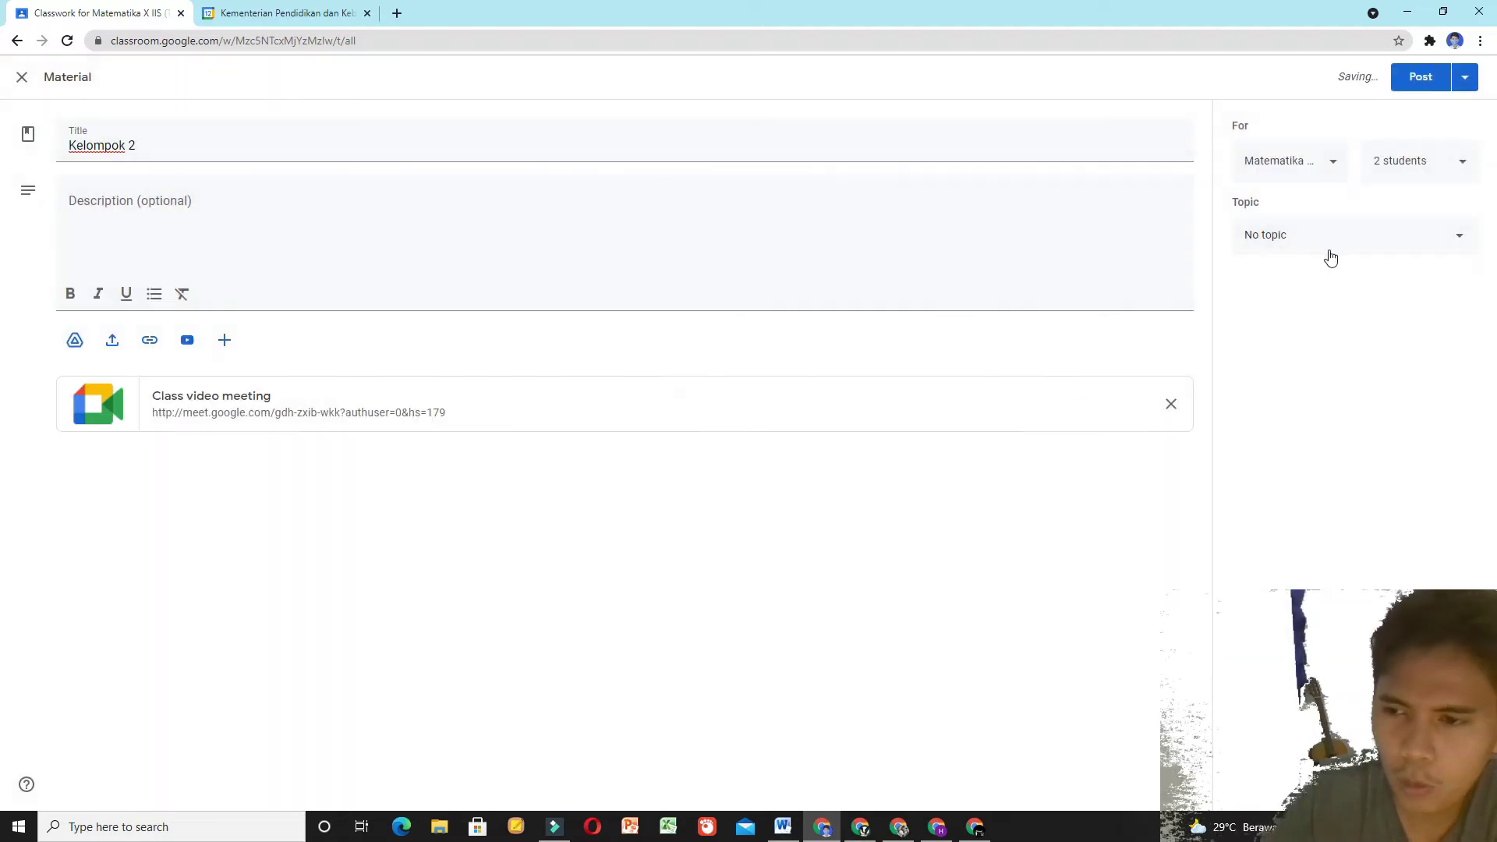
Step: Set the Kelompok 2 material's topic to Kelompok Belajar and review its assigned students
left_click(1341, 241)
left_click(1305, 323)
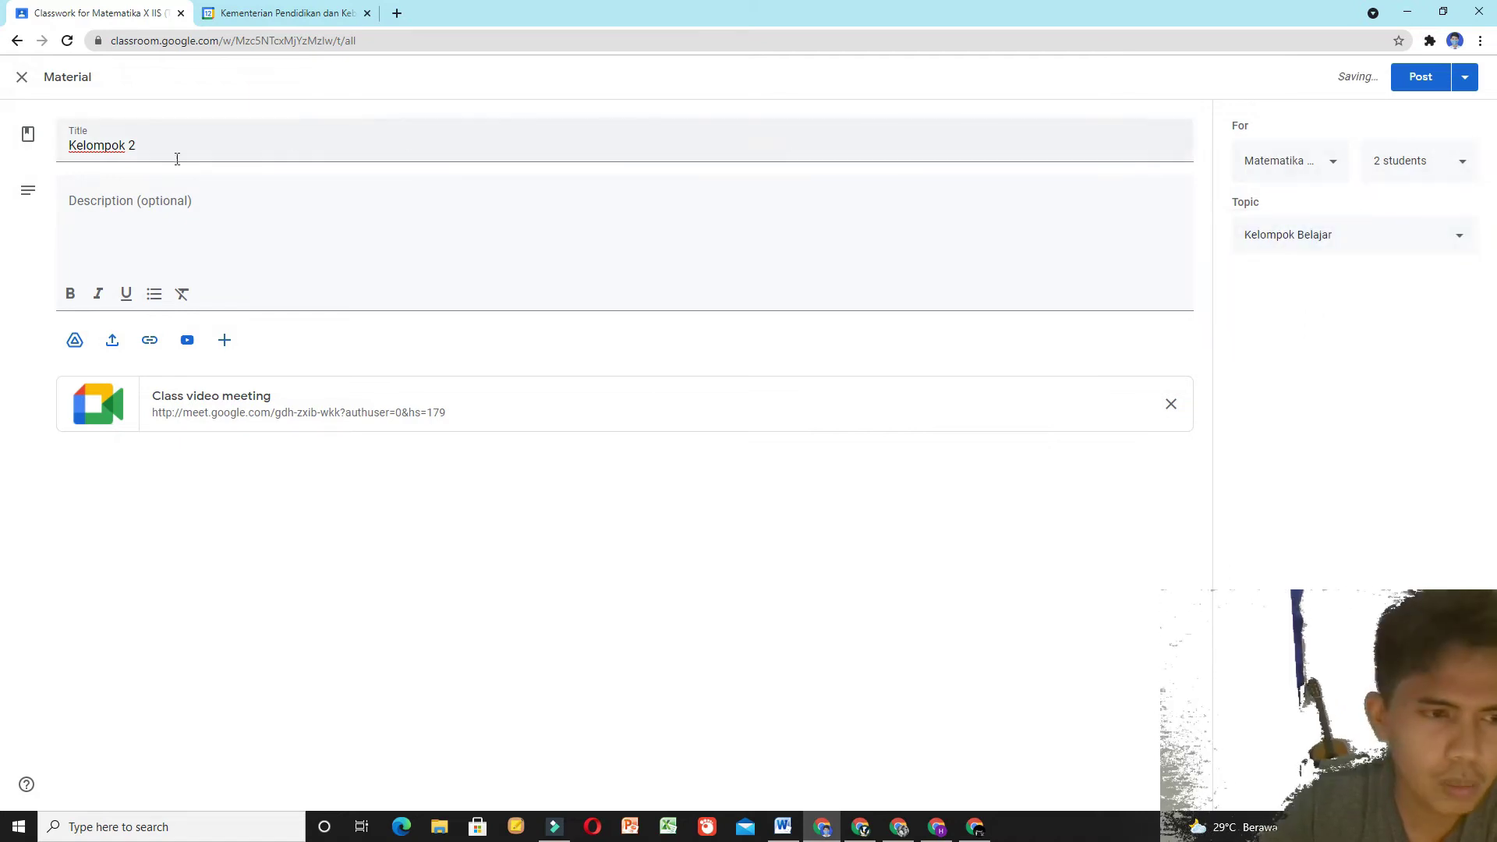
left_click(1458, 160)
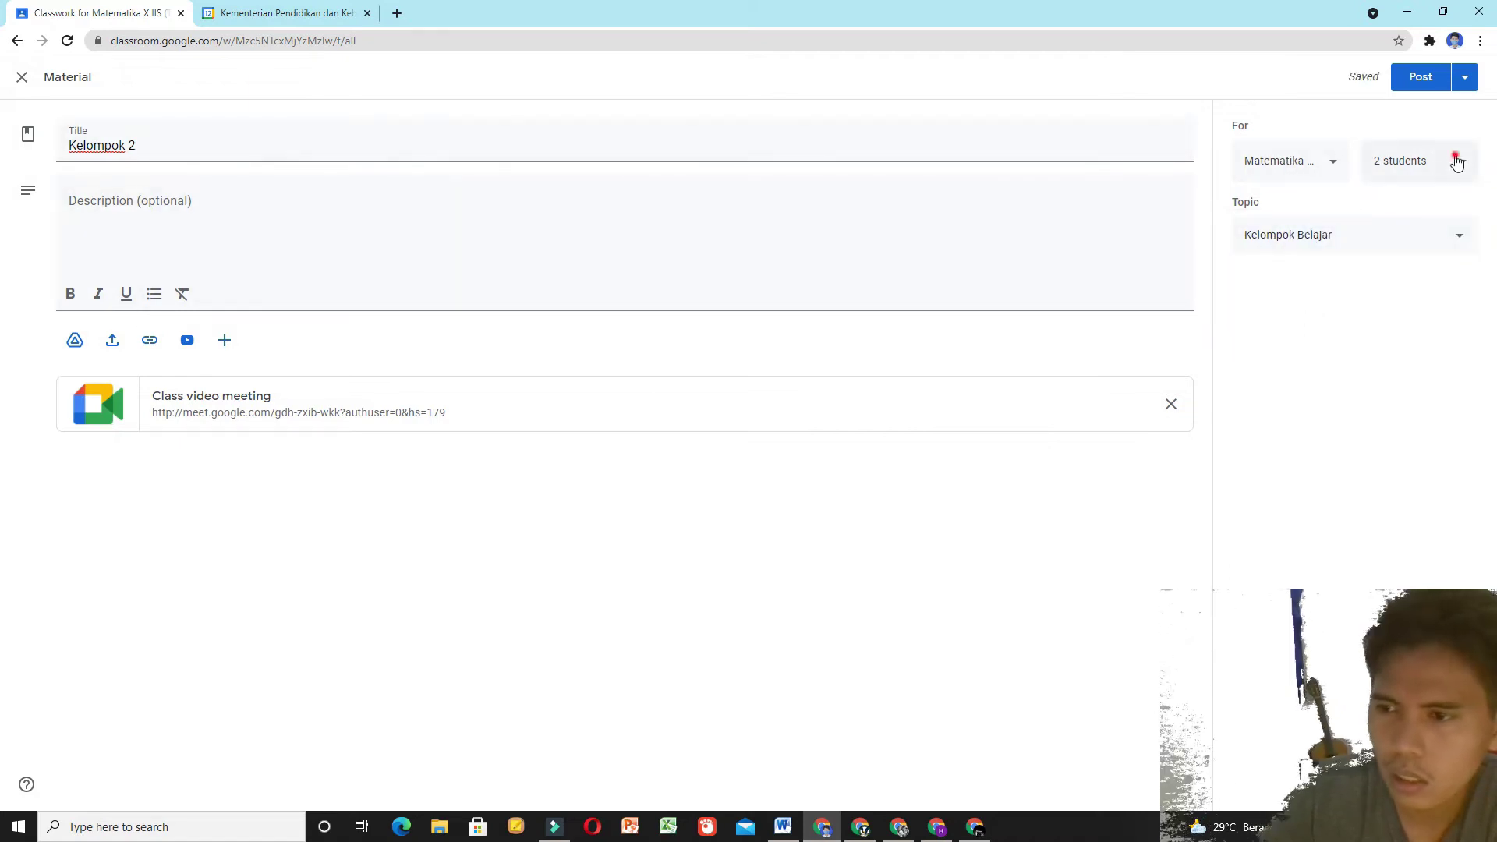
left_click(1315, 499)
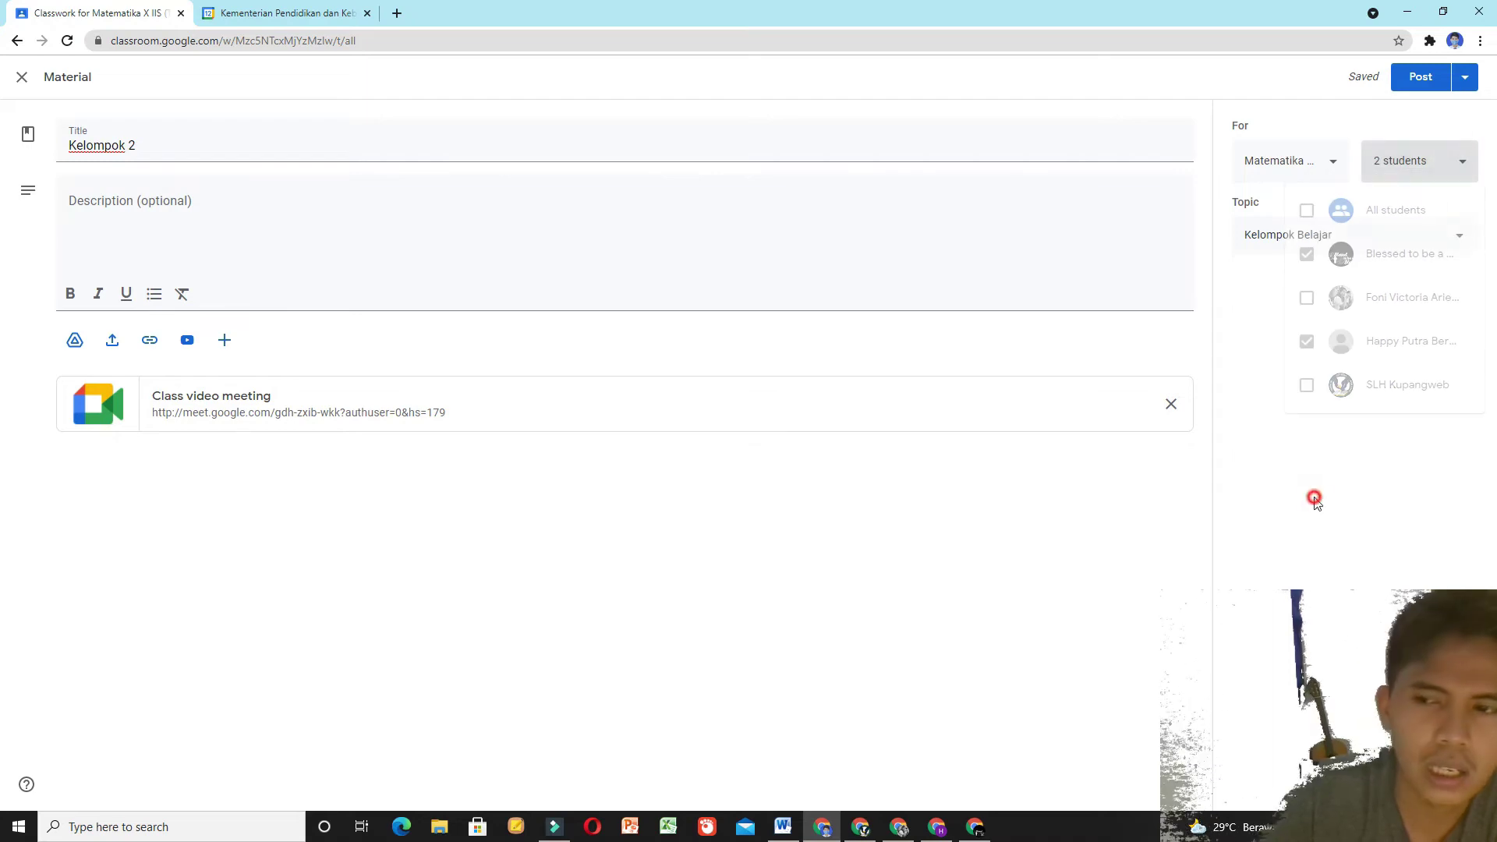
left_click(172, 197)
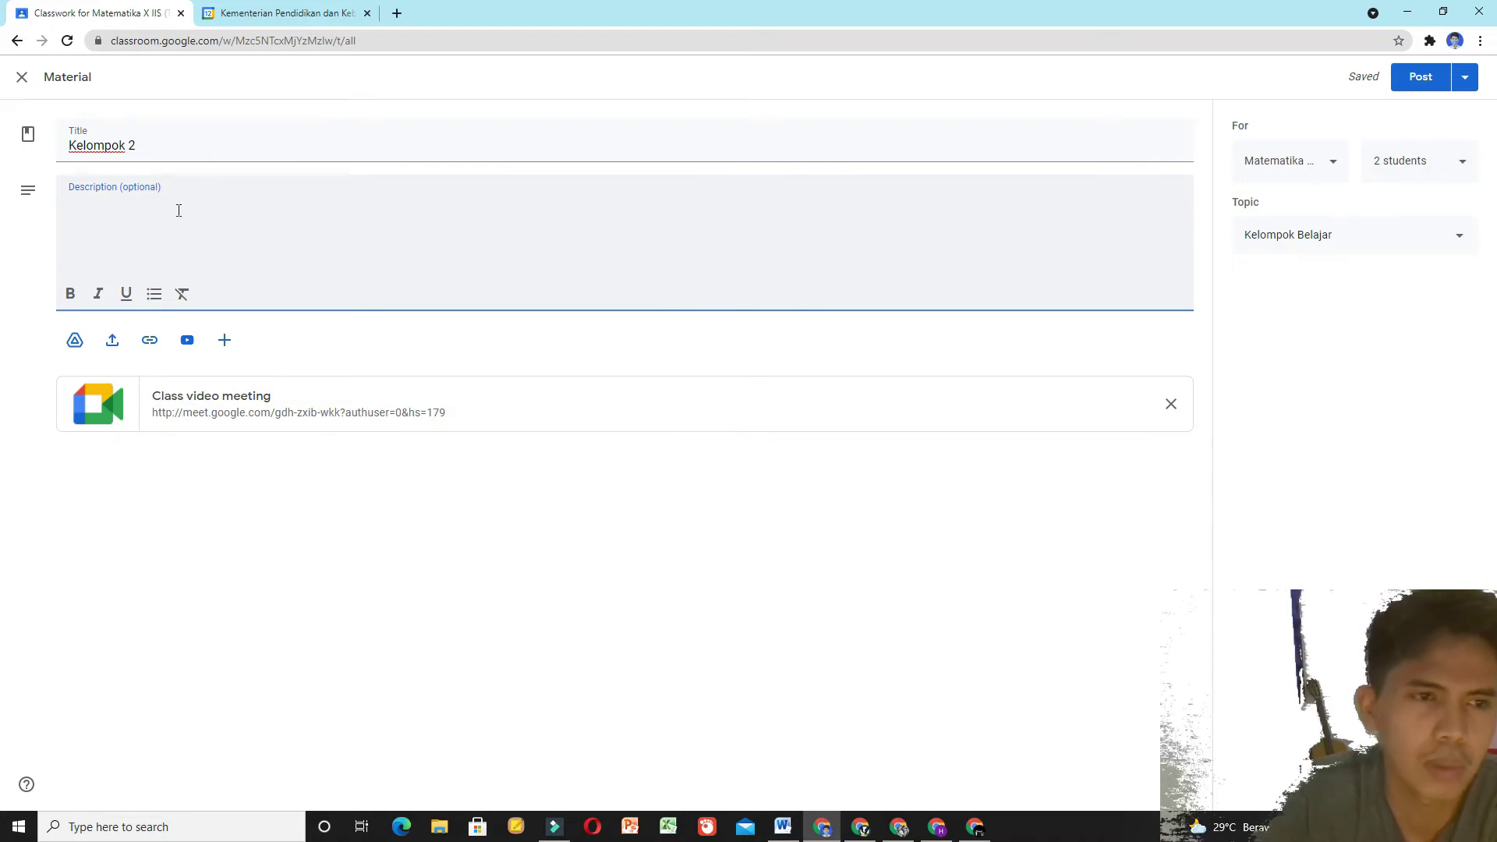
Step: Copy the two Kelompok 2 students' e-mail addresses from the Word table and add them as guests to the Kelompok 2 event in Google Calendar
left_click(296, 11)
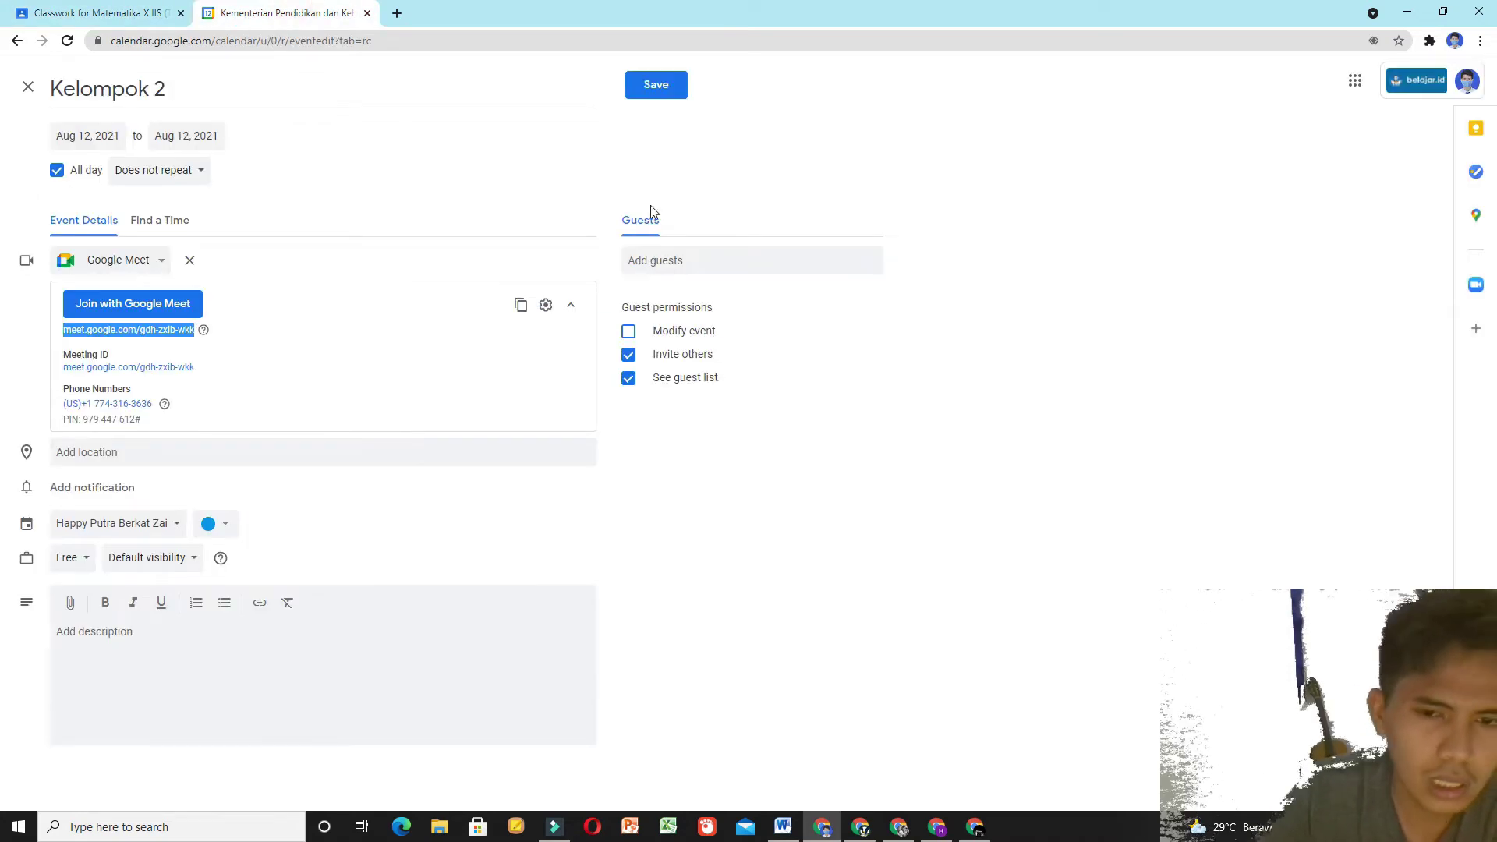
left_click(691, 269)
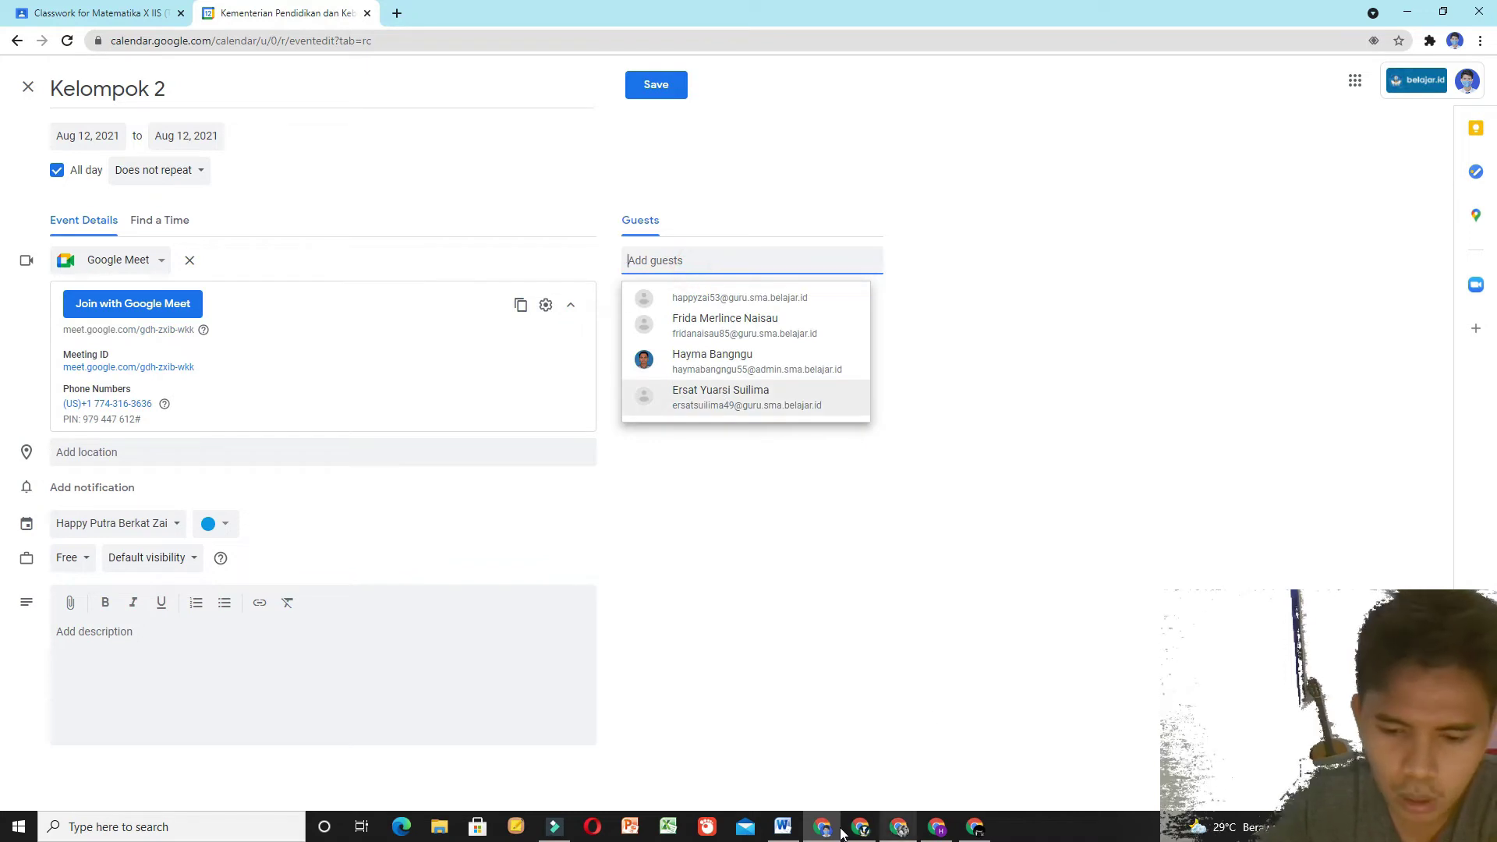
left_click(794, 824)
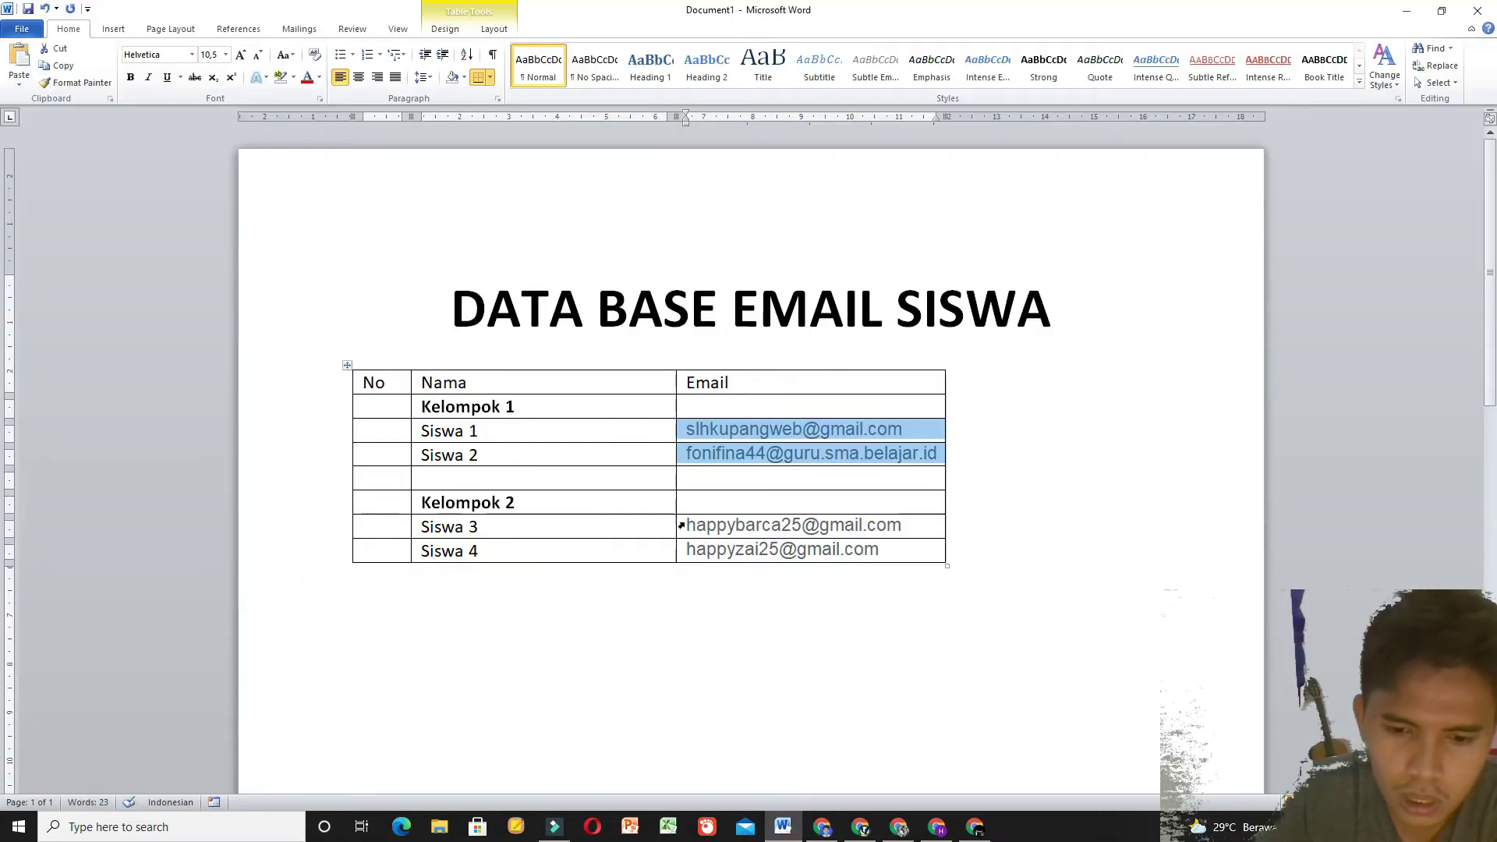
left_click_drag(689, 526, 873, 552)
key("ctrl+c")
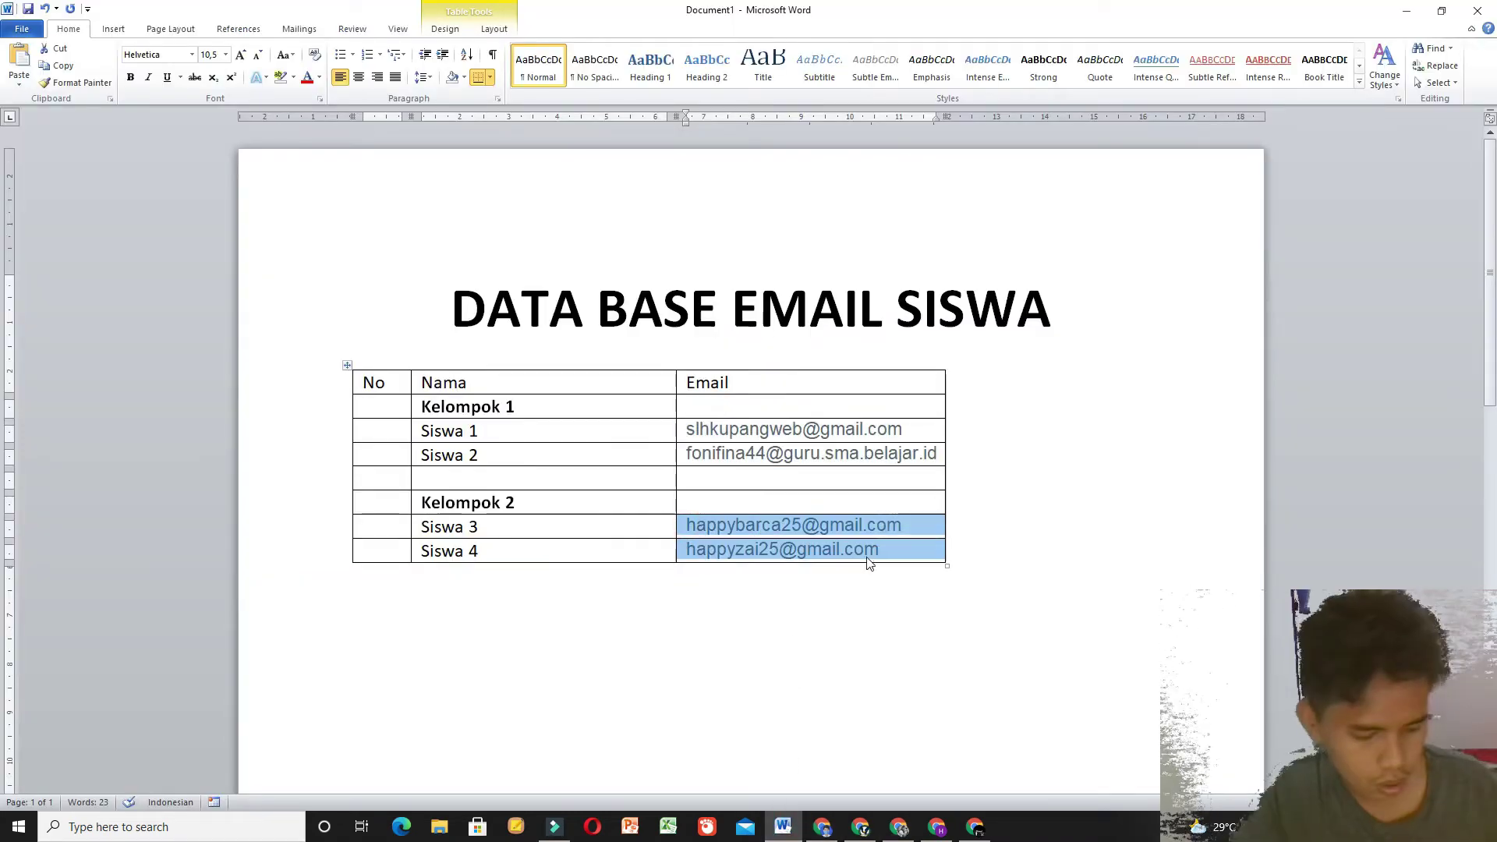
left_click(823, 828)
right_click(696, 259)
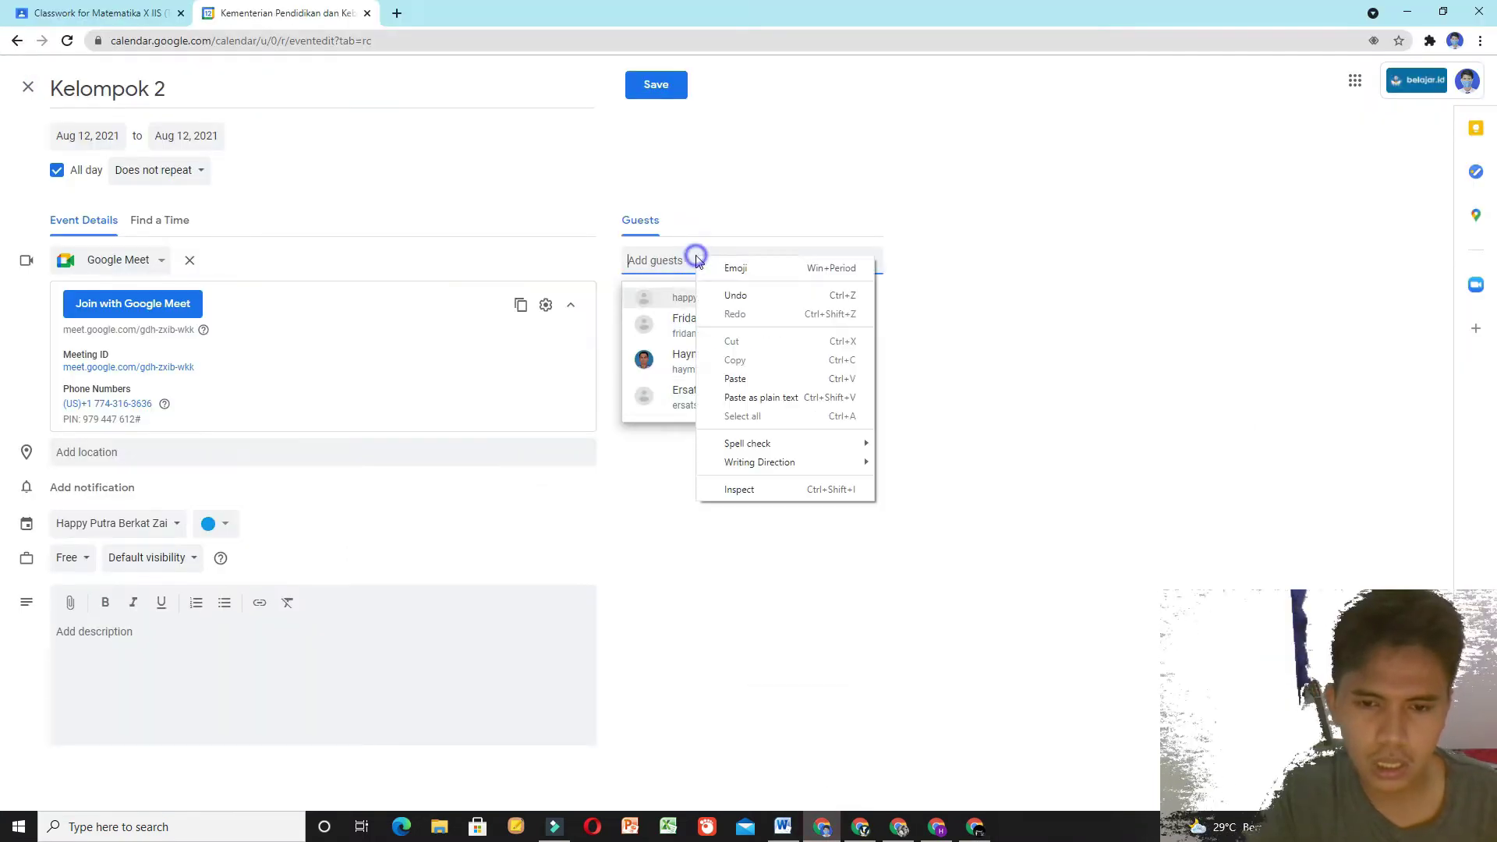
left_click(741, 379)
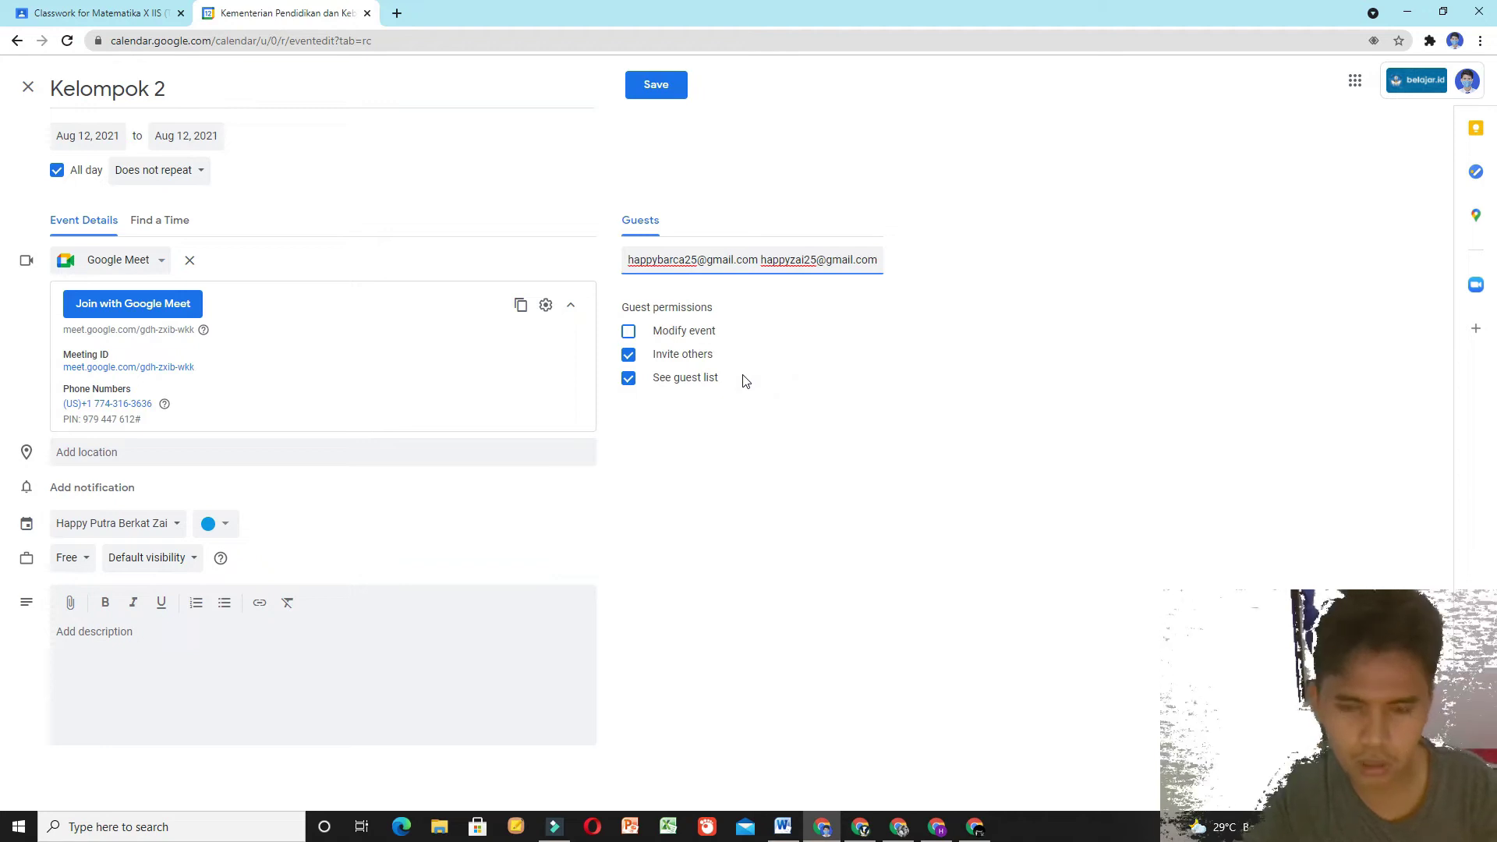
key("Return")
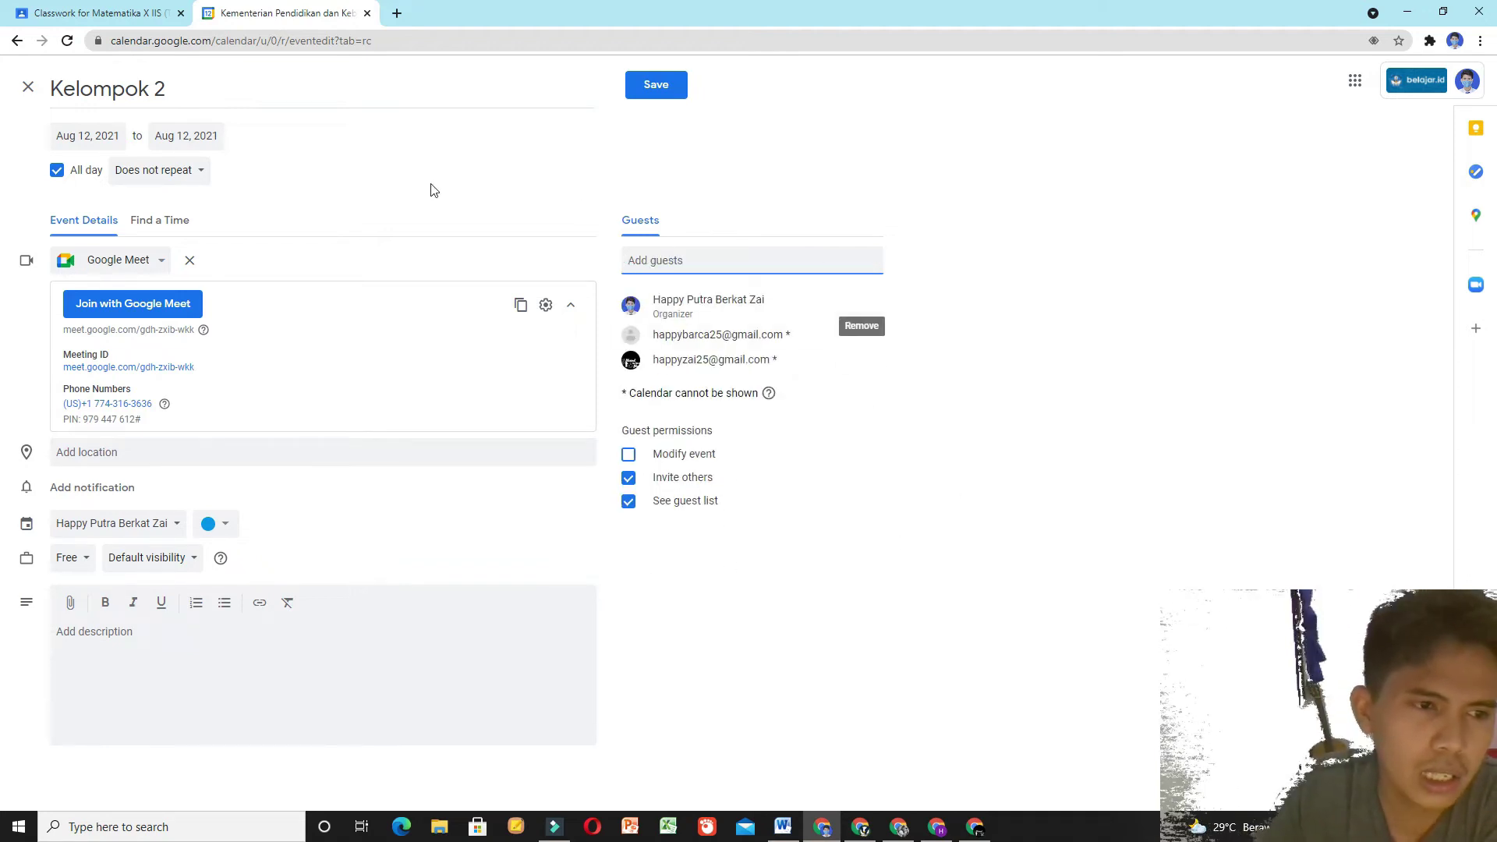
Step: Save the Kelompok 2 event and send invitation e-mails to all guests, including those outside the organization
left_click(636, 96)
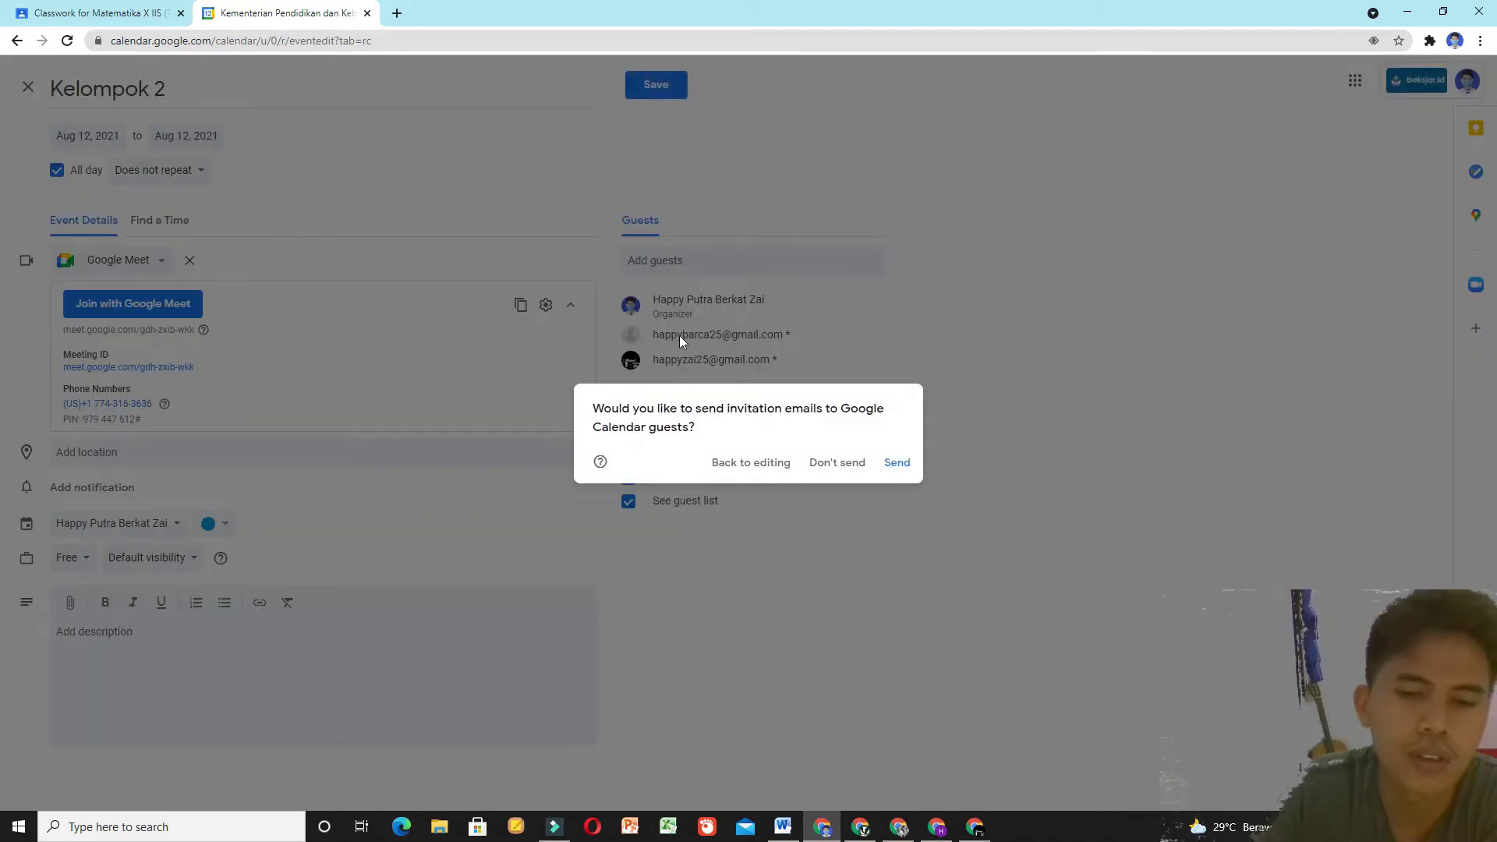
left_click(898, 465)
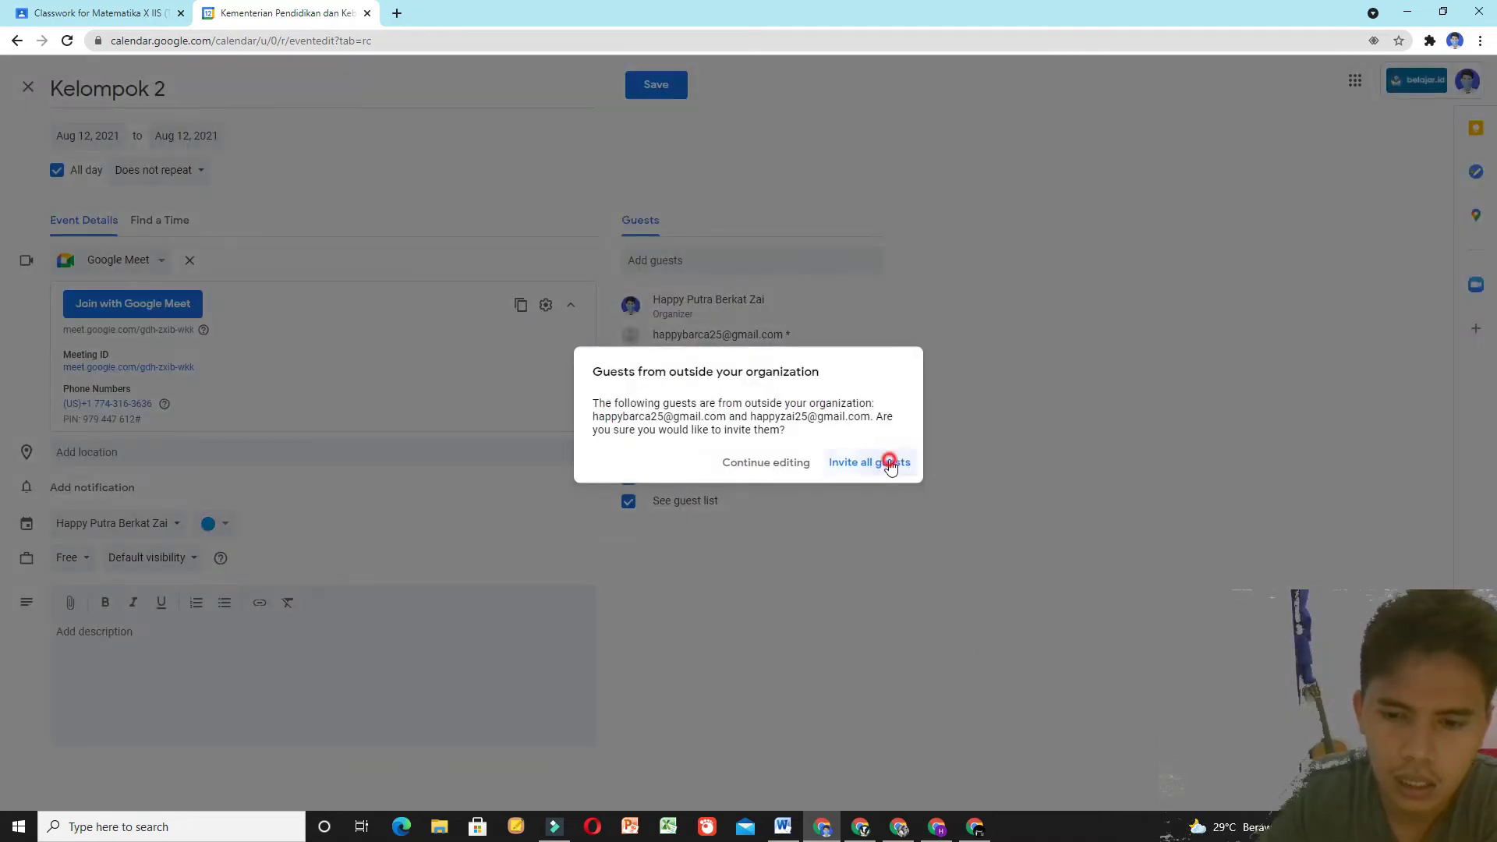
left_click(889, 464)
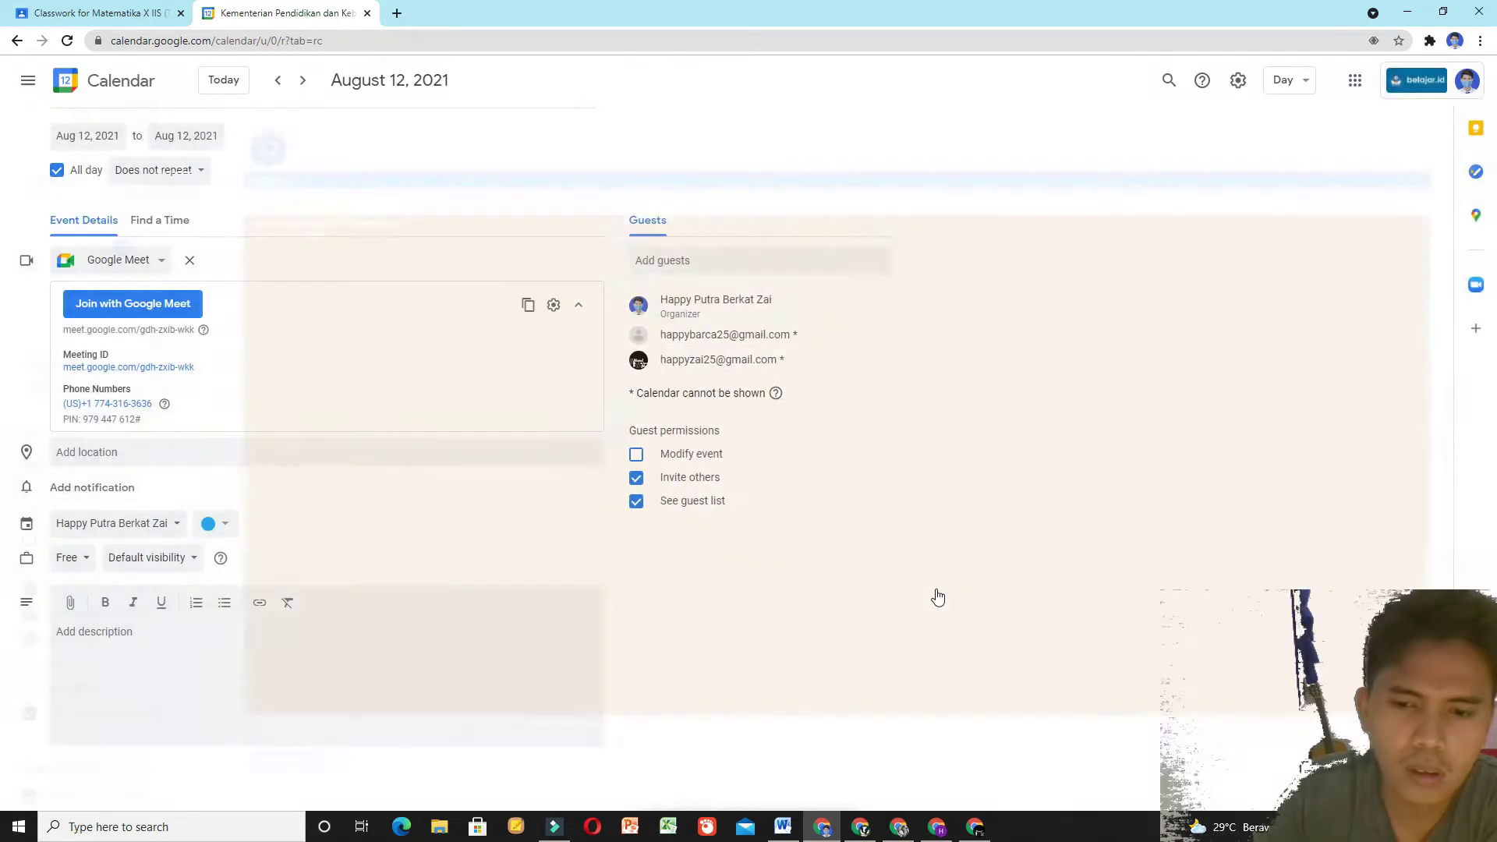
Step: Switch back to Google Classroom and post the Kelompok 2 material
left_click(114, 7)
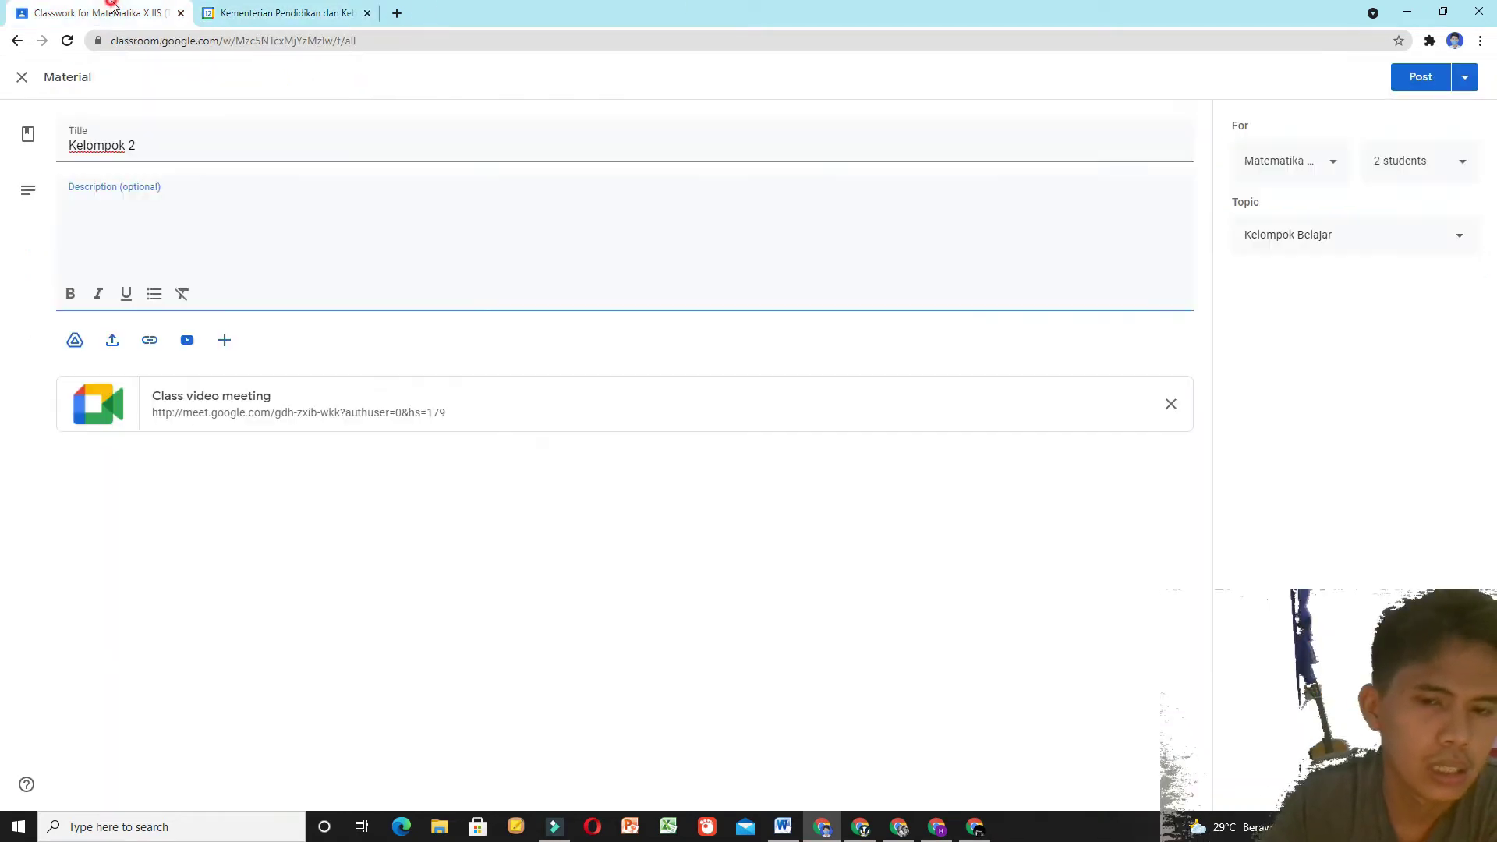
left_click(1420, 81)
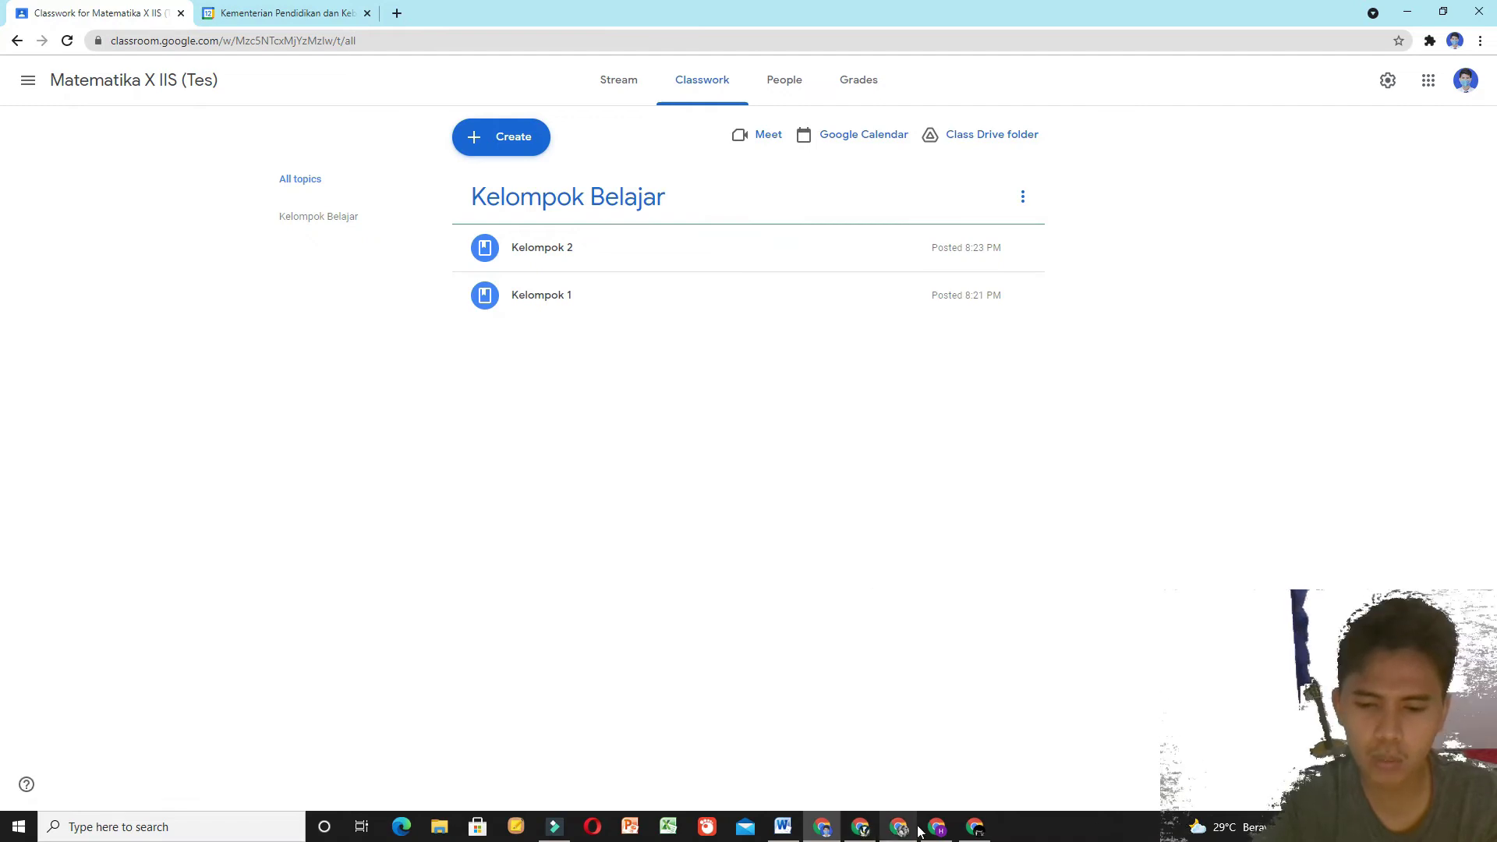
Step: Highlight Siswa 1's e-mail address in the Word table and view the classwork list in that student's Classroom account
mouse_move(961, 833)
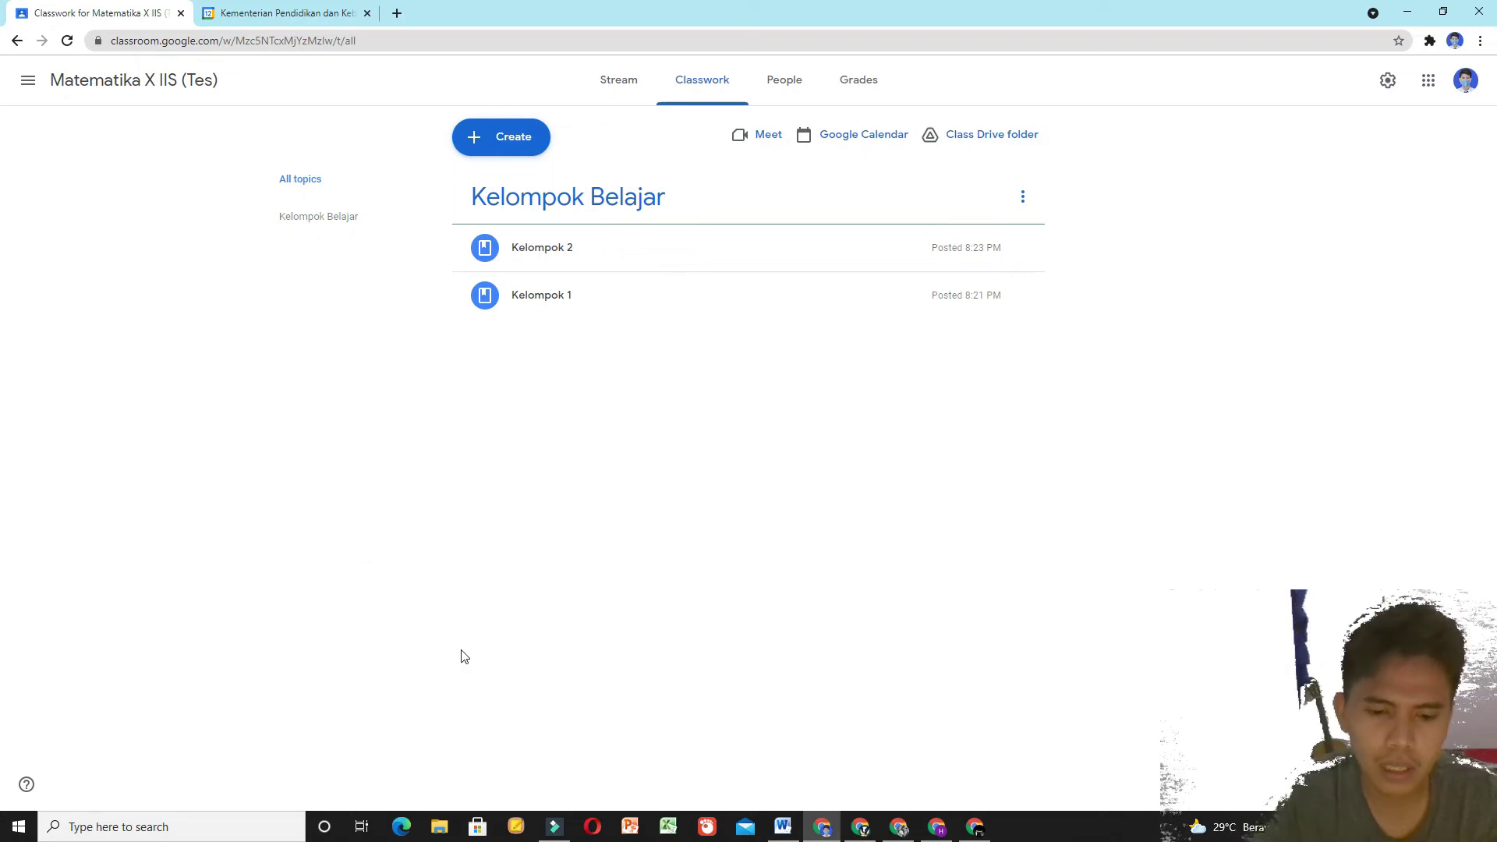
left_click(783, 825)
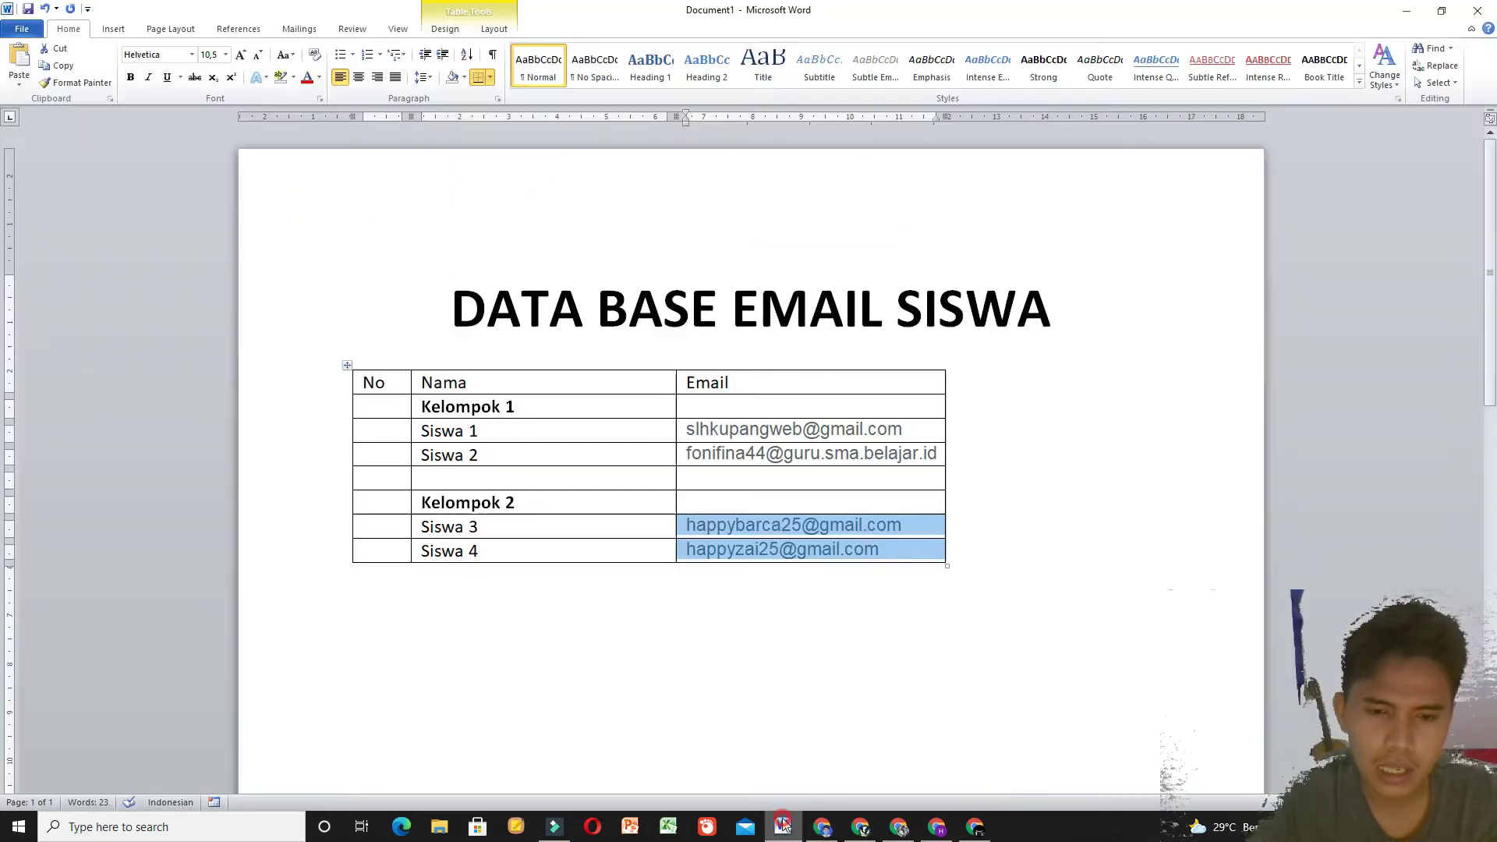
left_click(562, 433)
left_click_drag(907, 429, 696, 437)
left_click(861, 827)
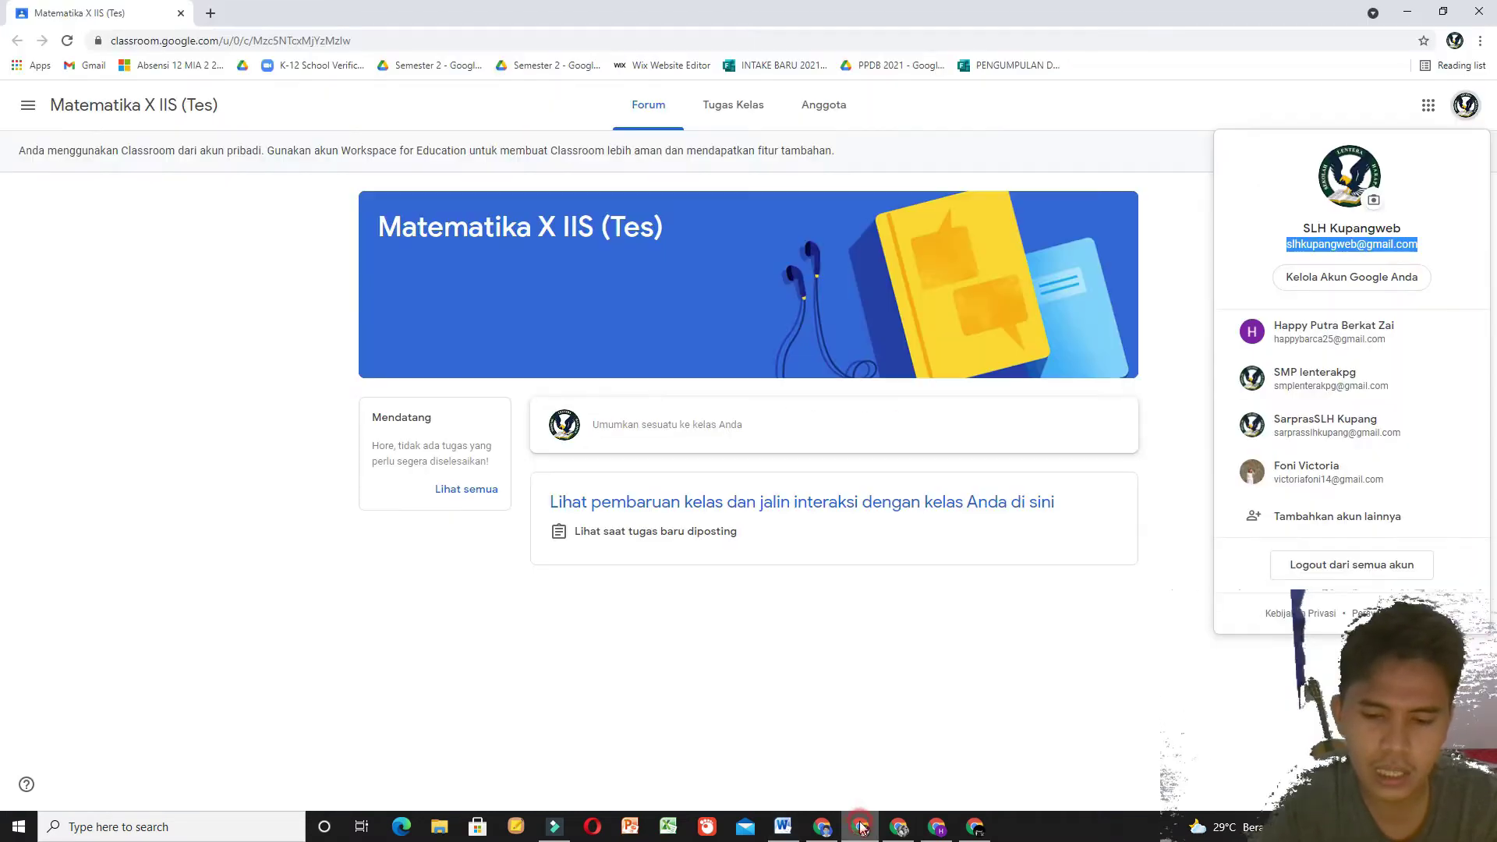
left_click(725, 117)
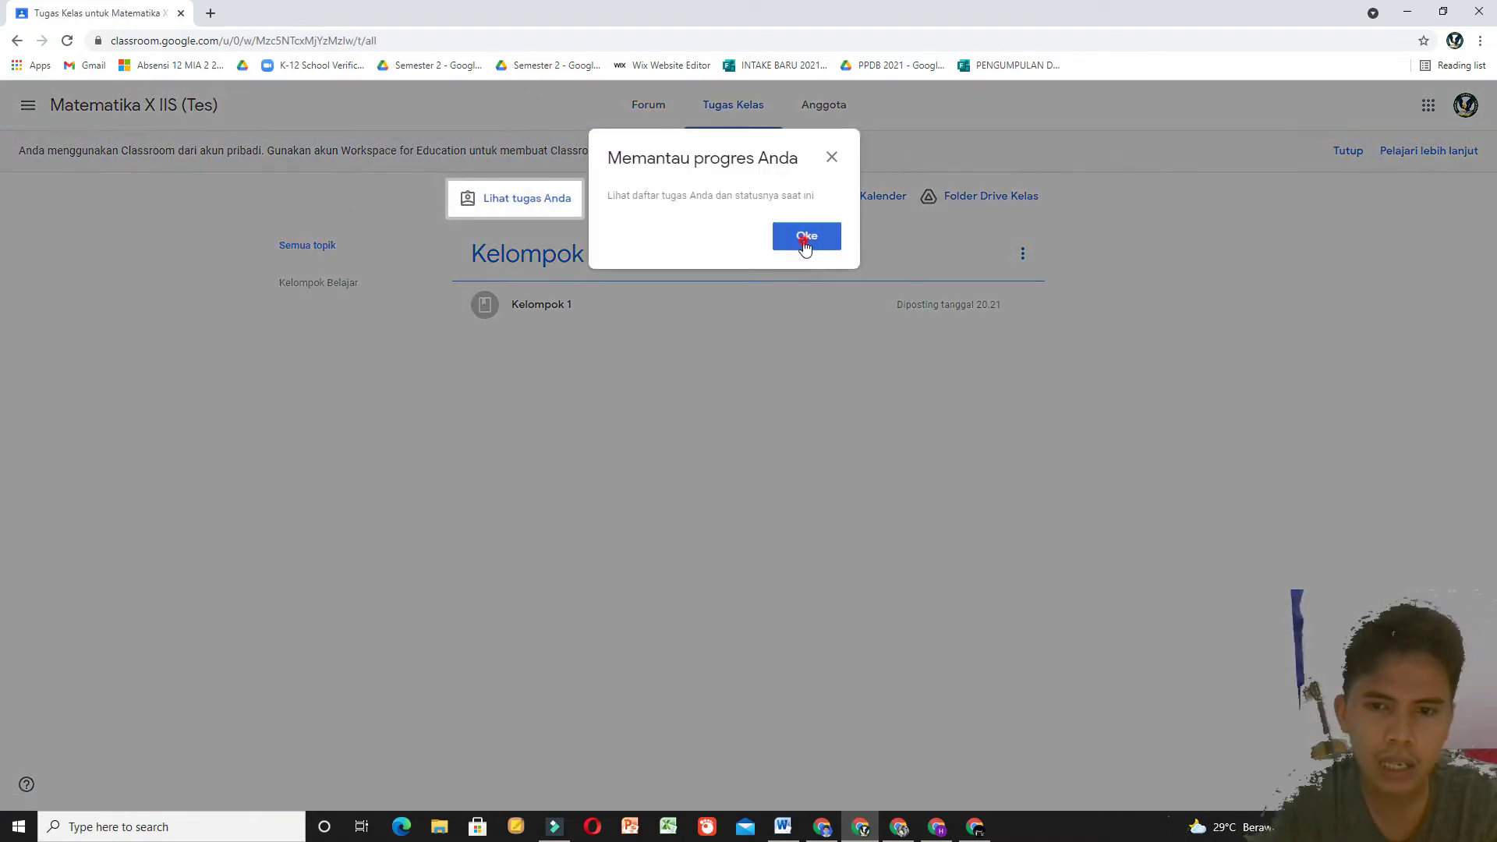
left_click(805, 242)
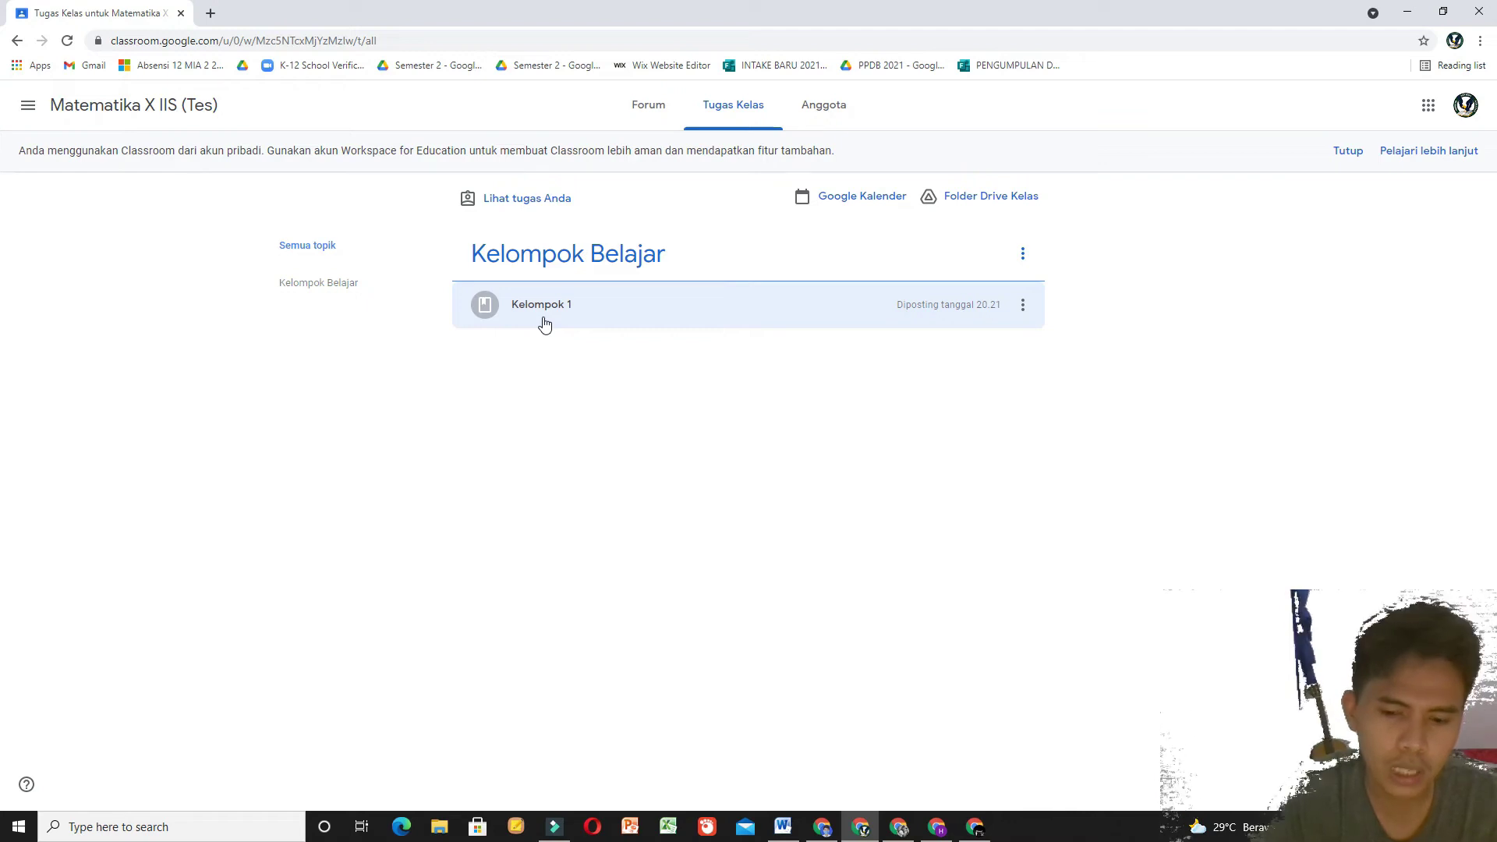
Step: Switch to the Siswa 3 Classroom account, view its classwork, dismiss the introductory tip and refresh the list
left_click(943, 825)
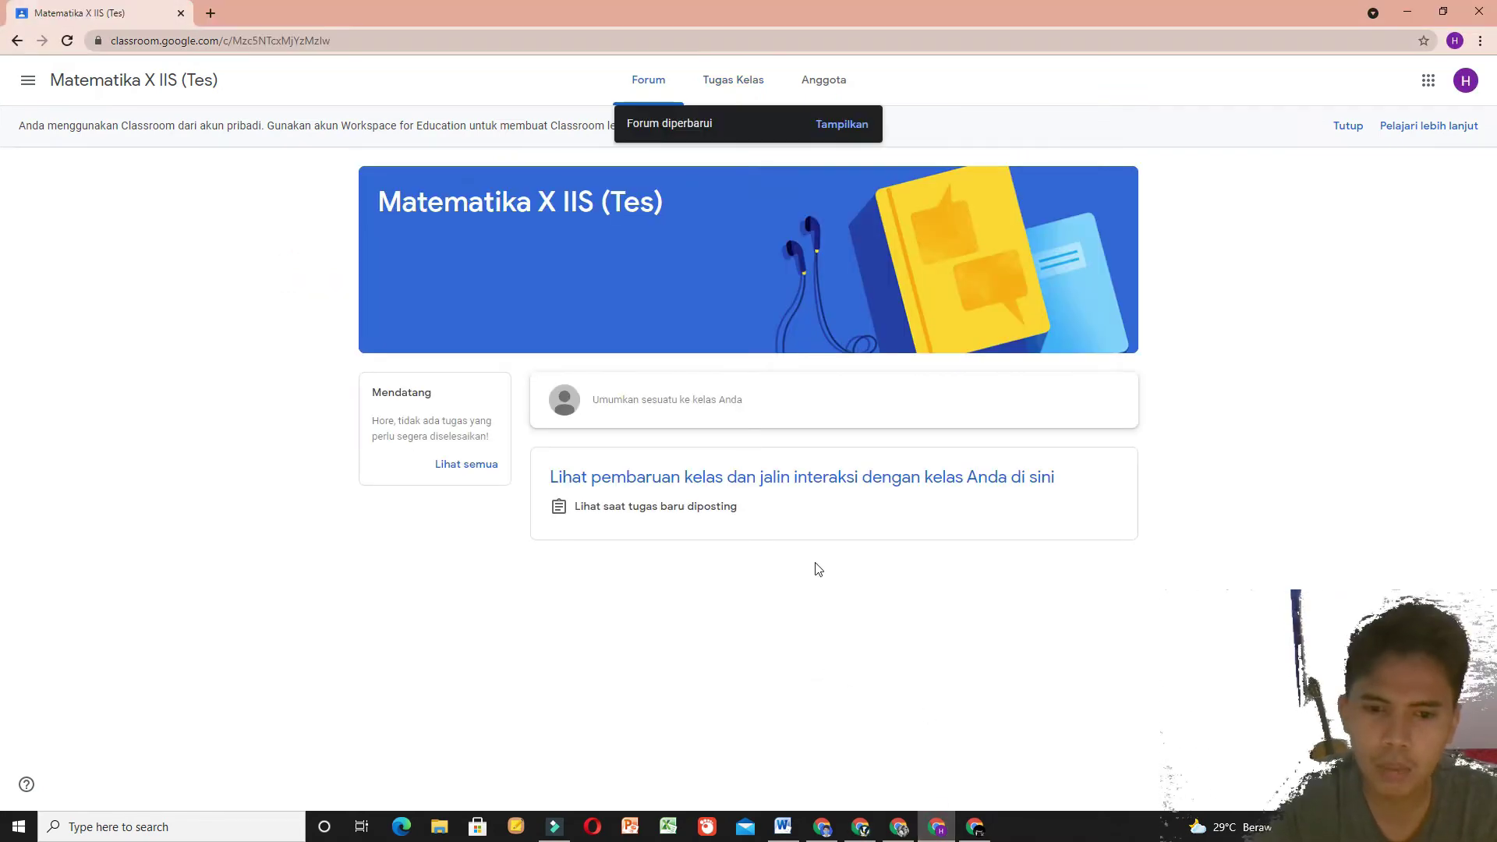
left_click(732, 80)
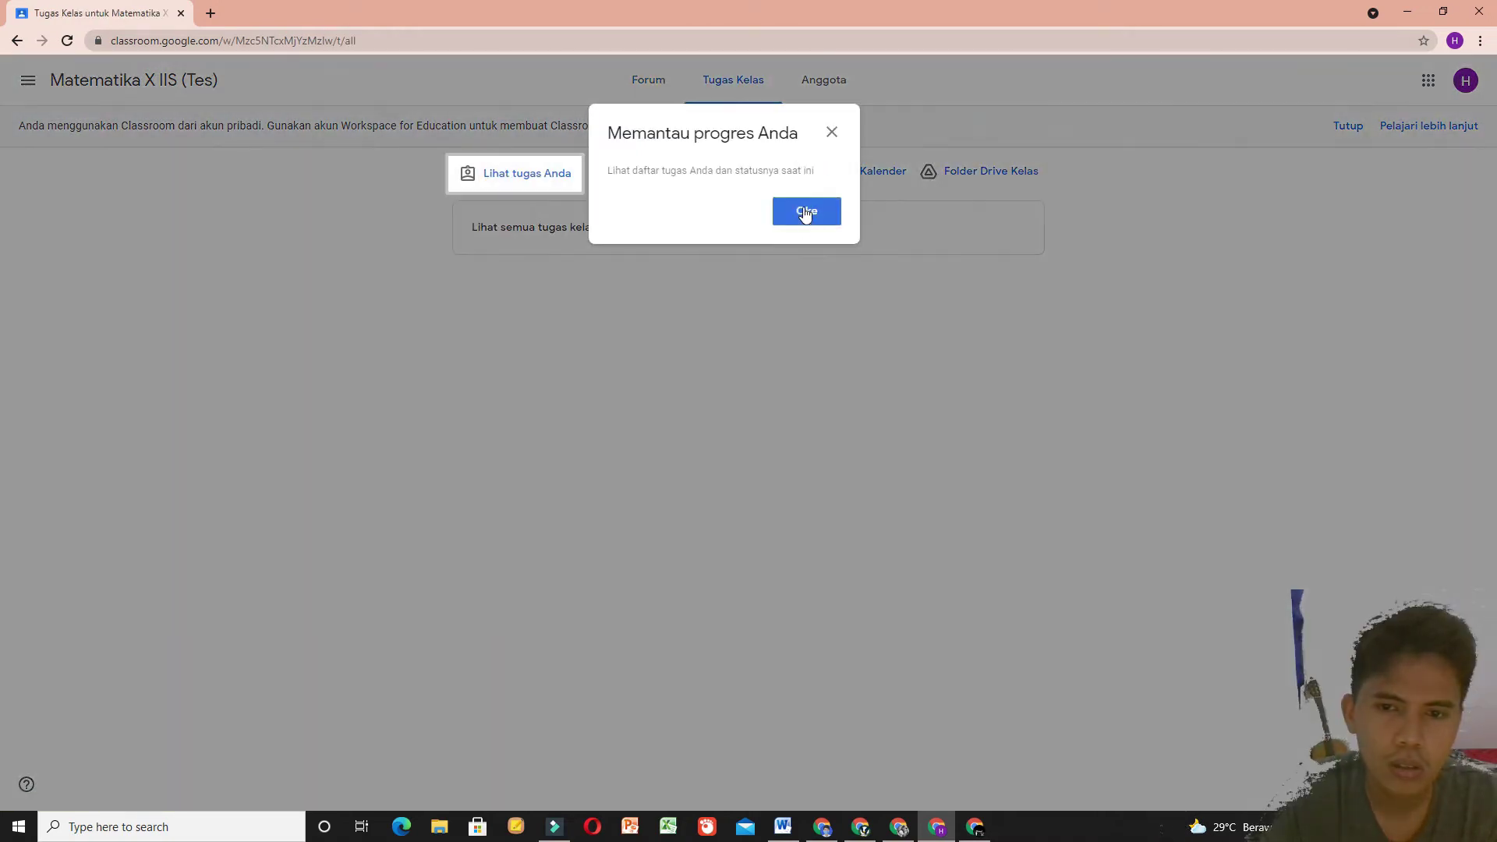
left_click(803, 211)
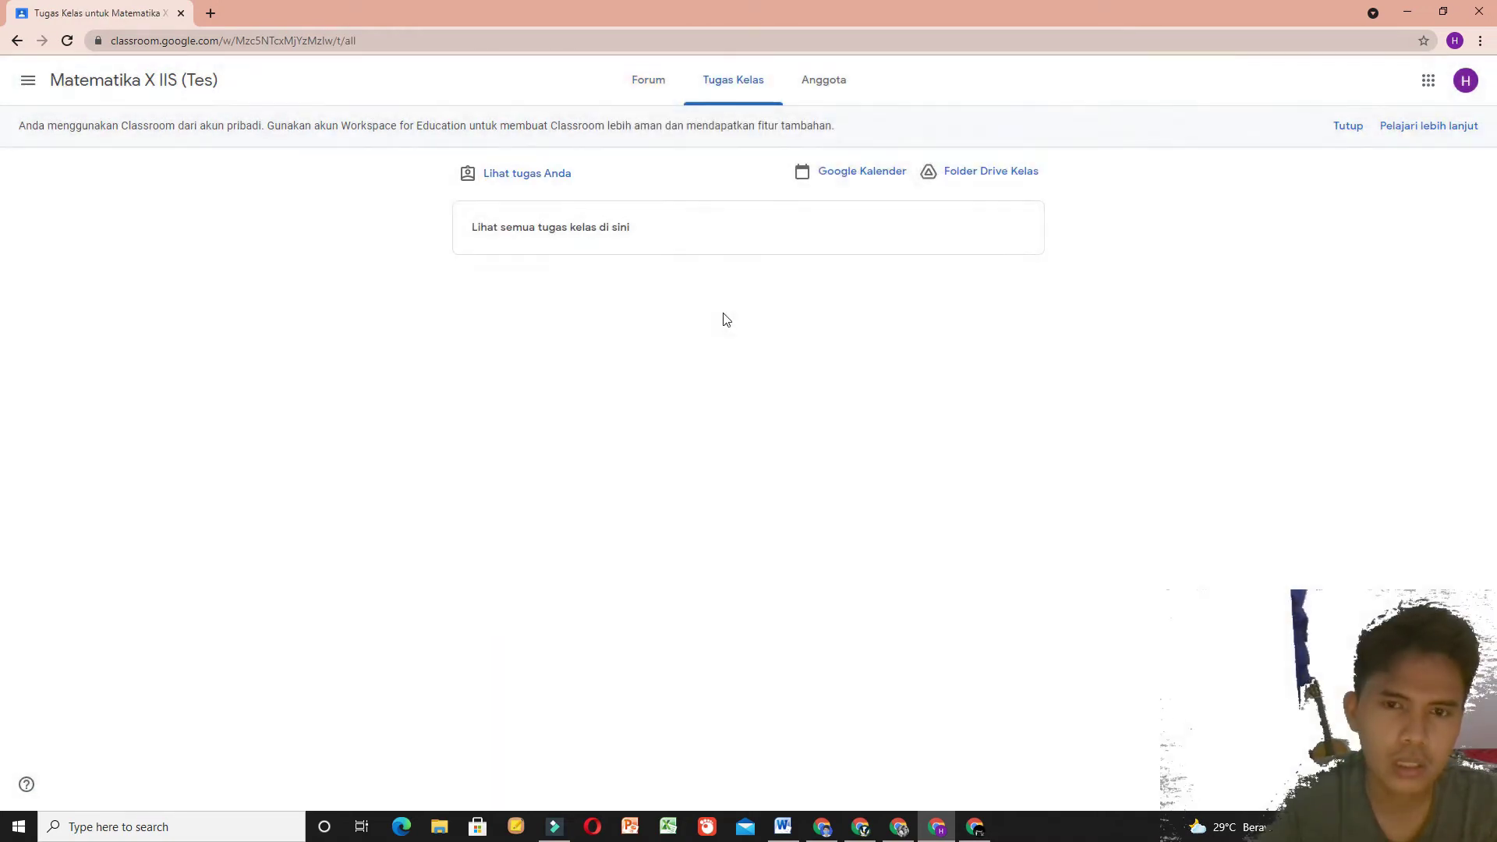
key("F5")
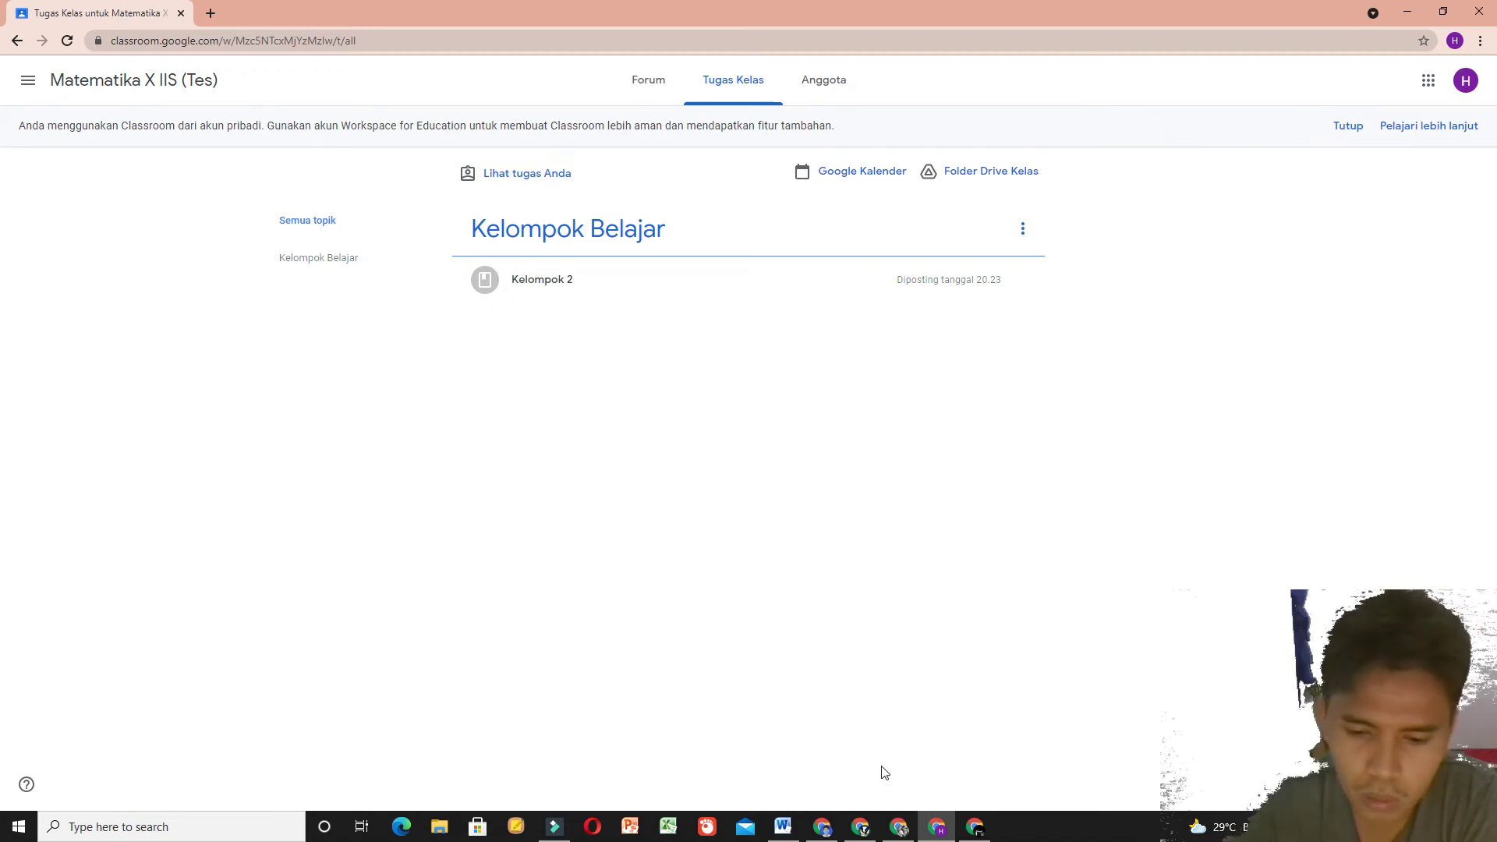
Step: From Siswa 1's Classroom account, open the Kelompok 1 Meet link and join the meeting with microphone and camera off
left_click(863, 828)
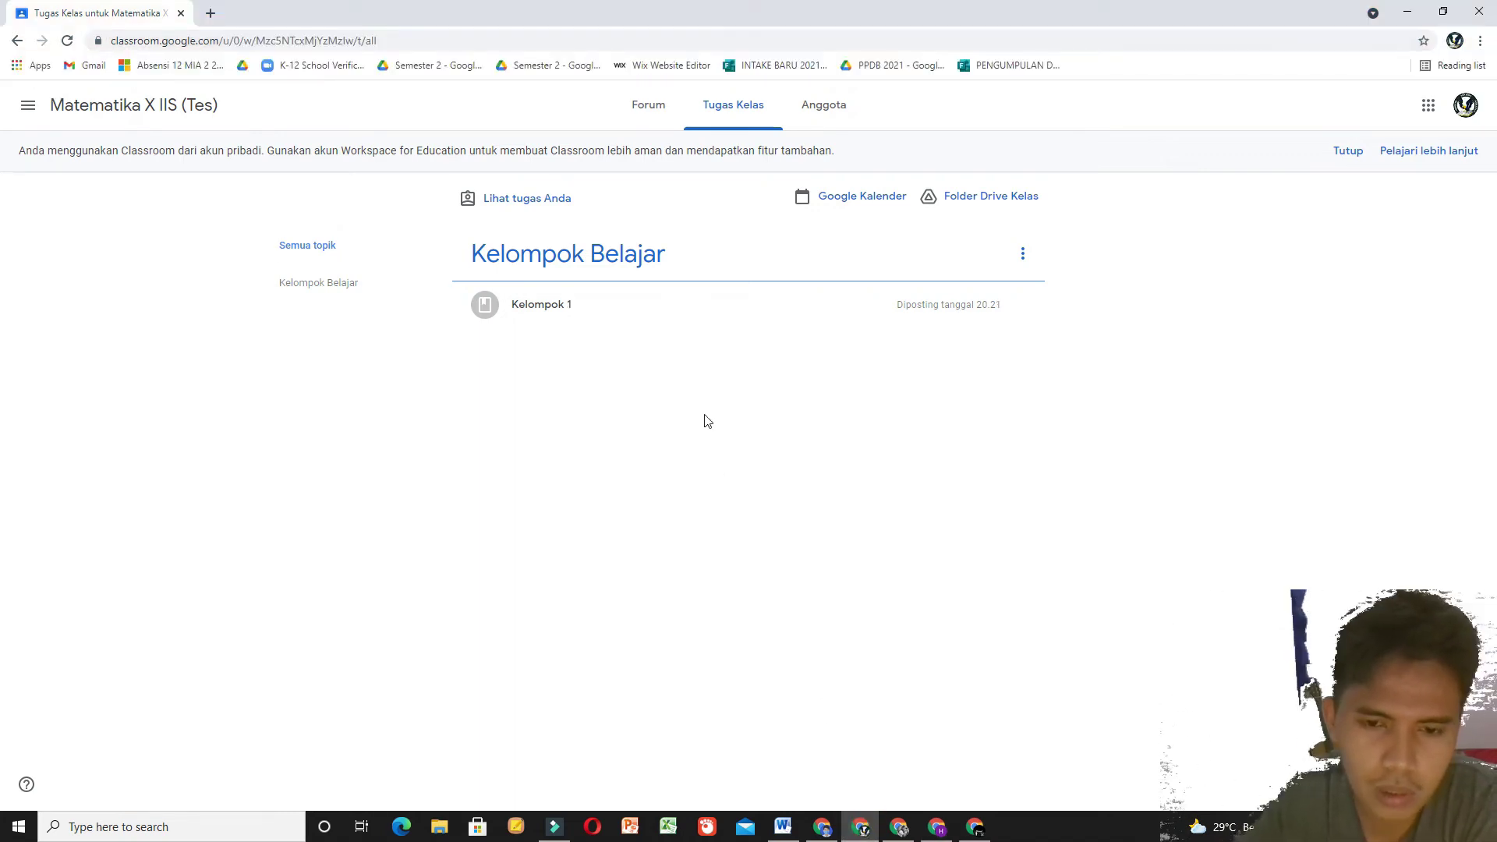
left_click(572, 306)
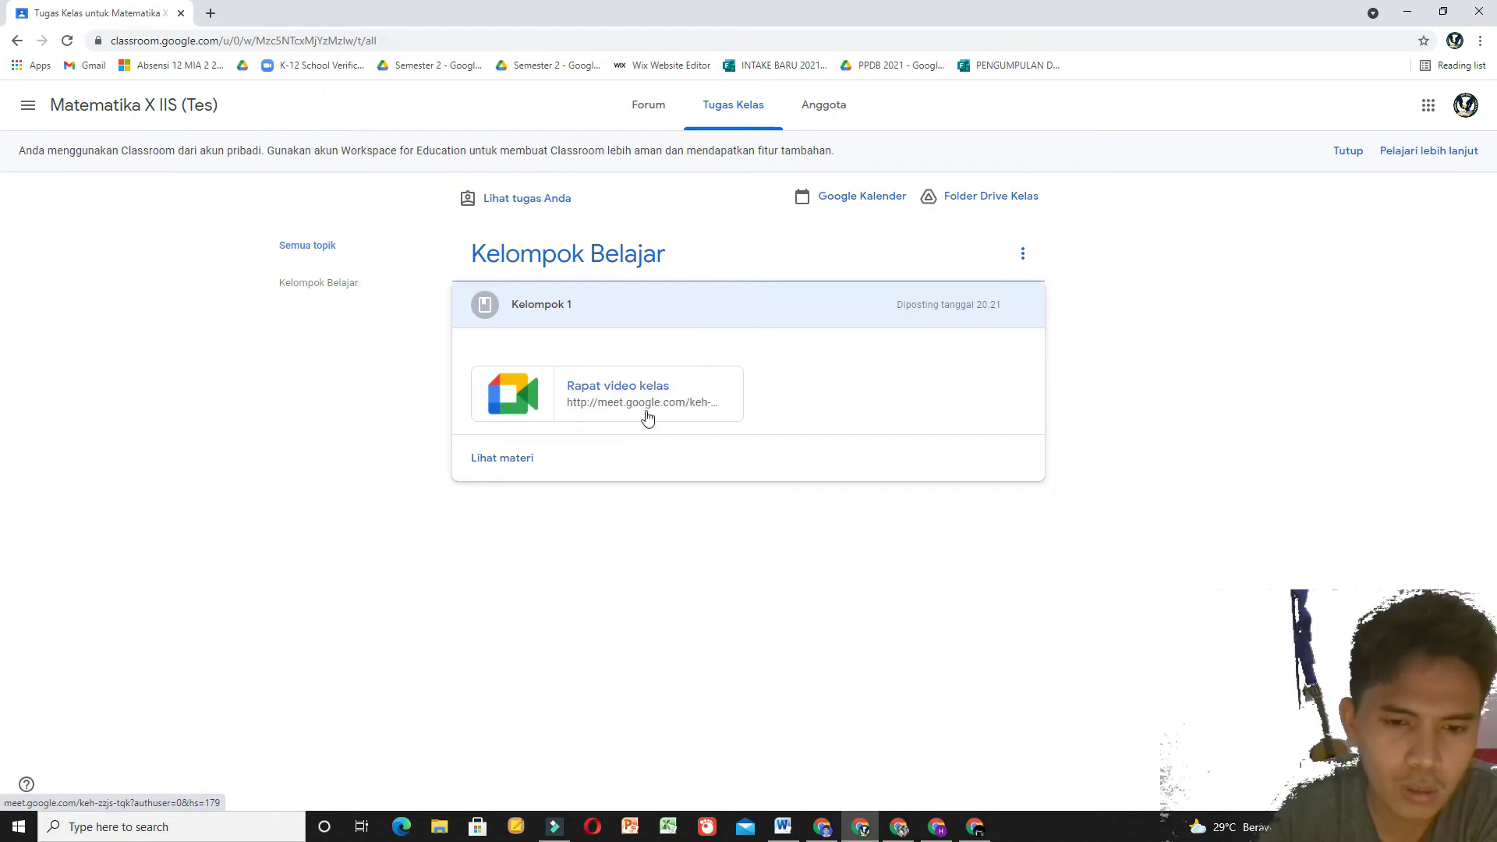
left_click(628, 402)
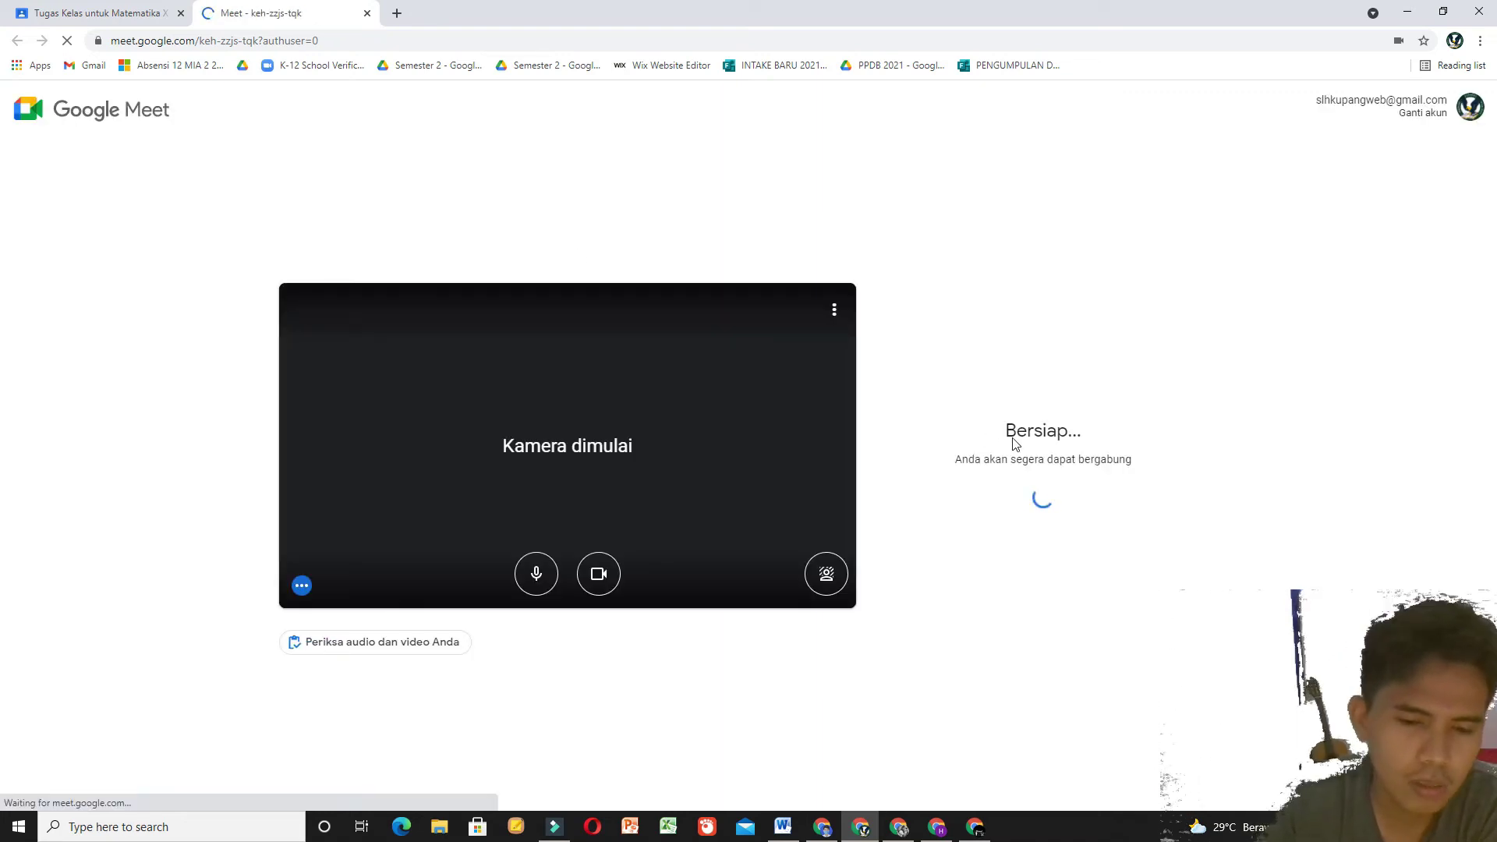
left_click(537, 575)
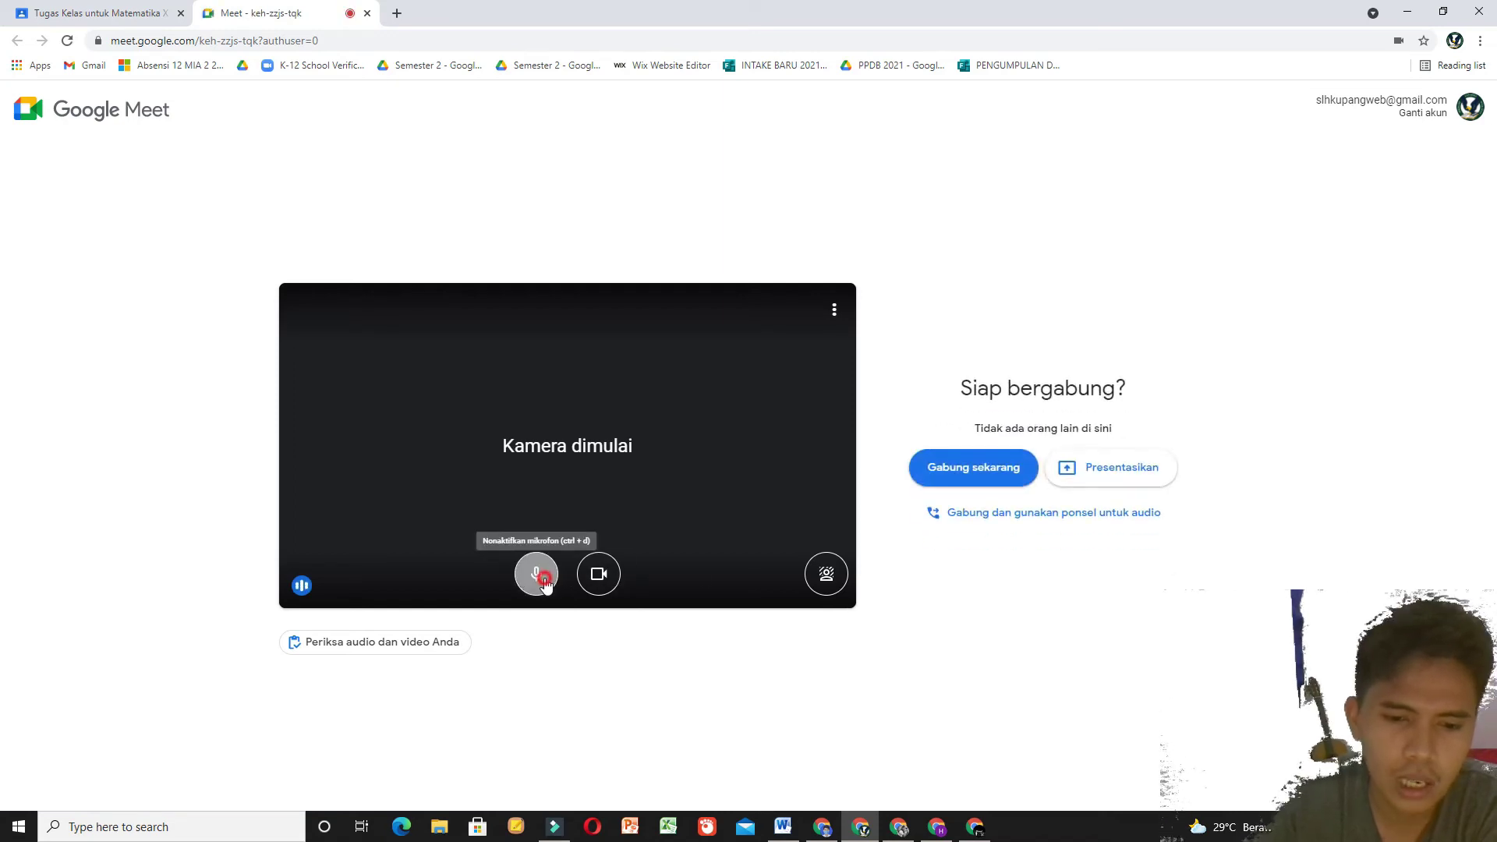
left_click(589, 576)
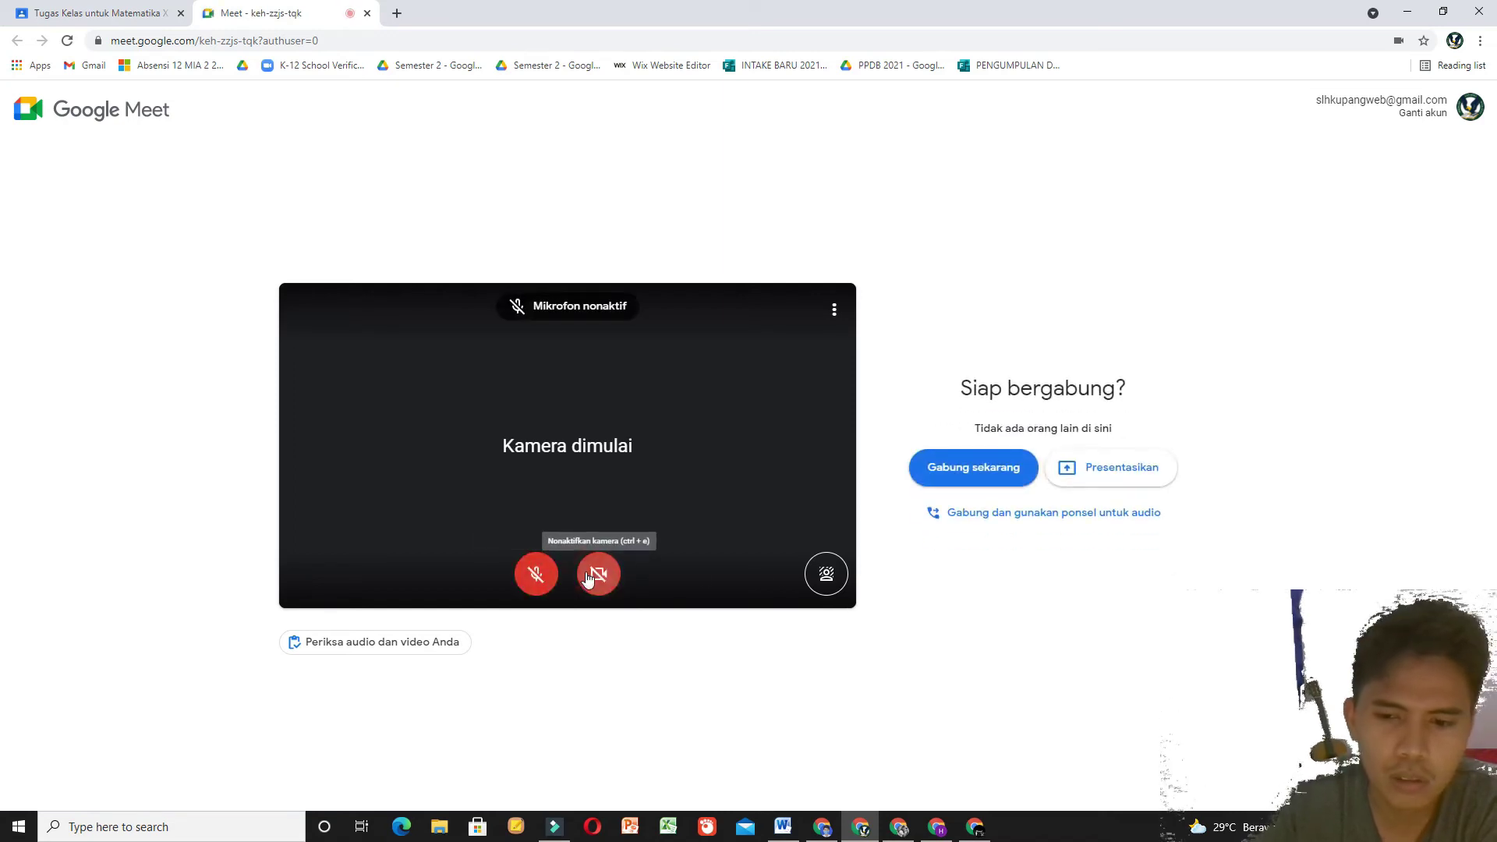
left_click(977, 468)
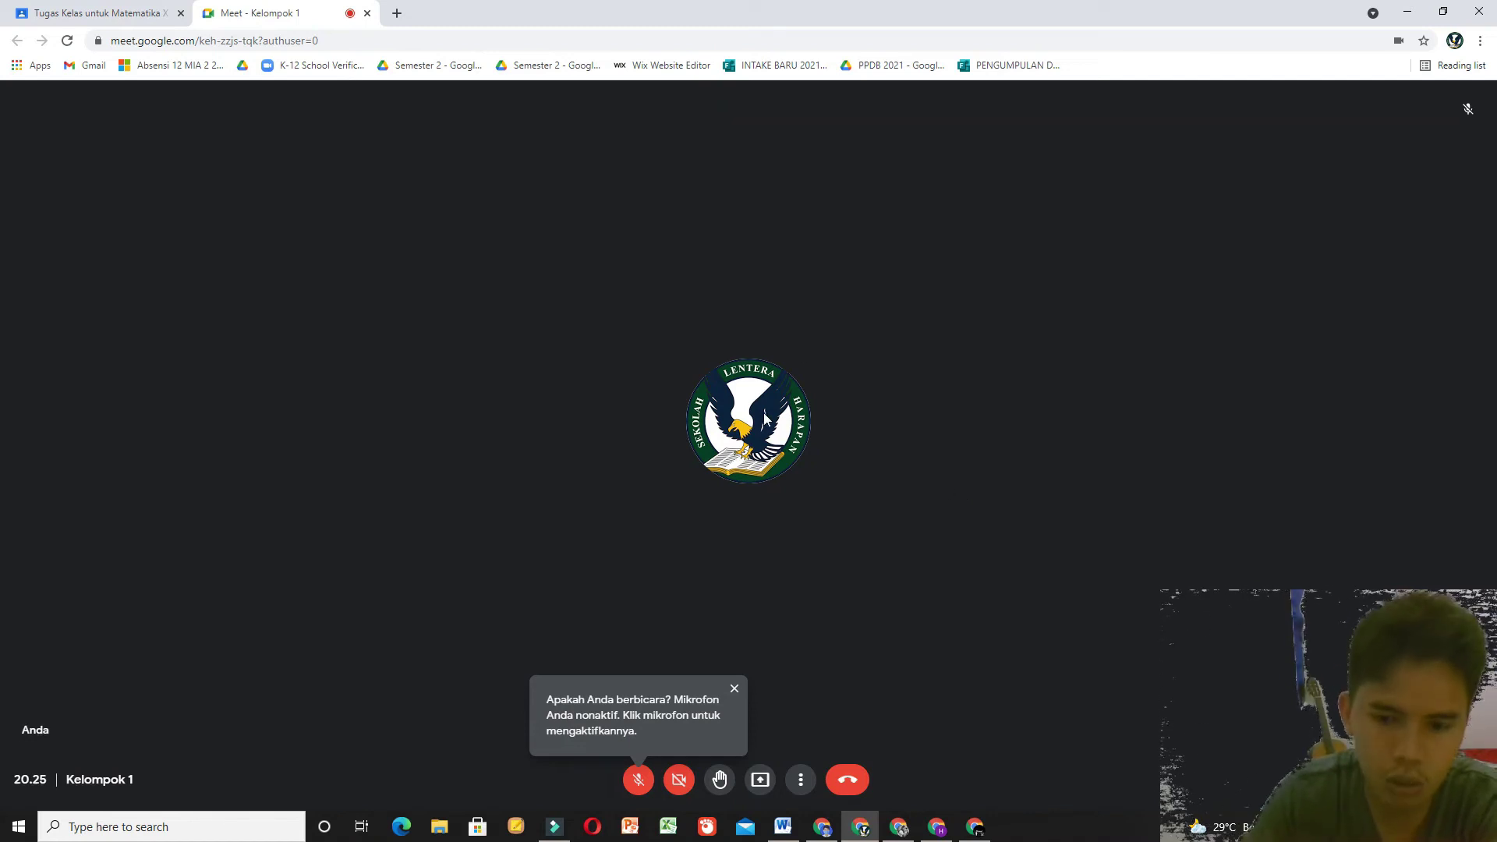
Step: Check the Word student table, switch to Siswa 2's Classroom account and open the Meet link in the Kelompok 1 material
left_click(783, 826)
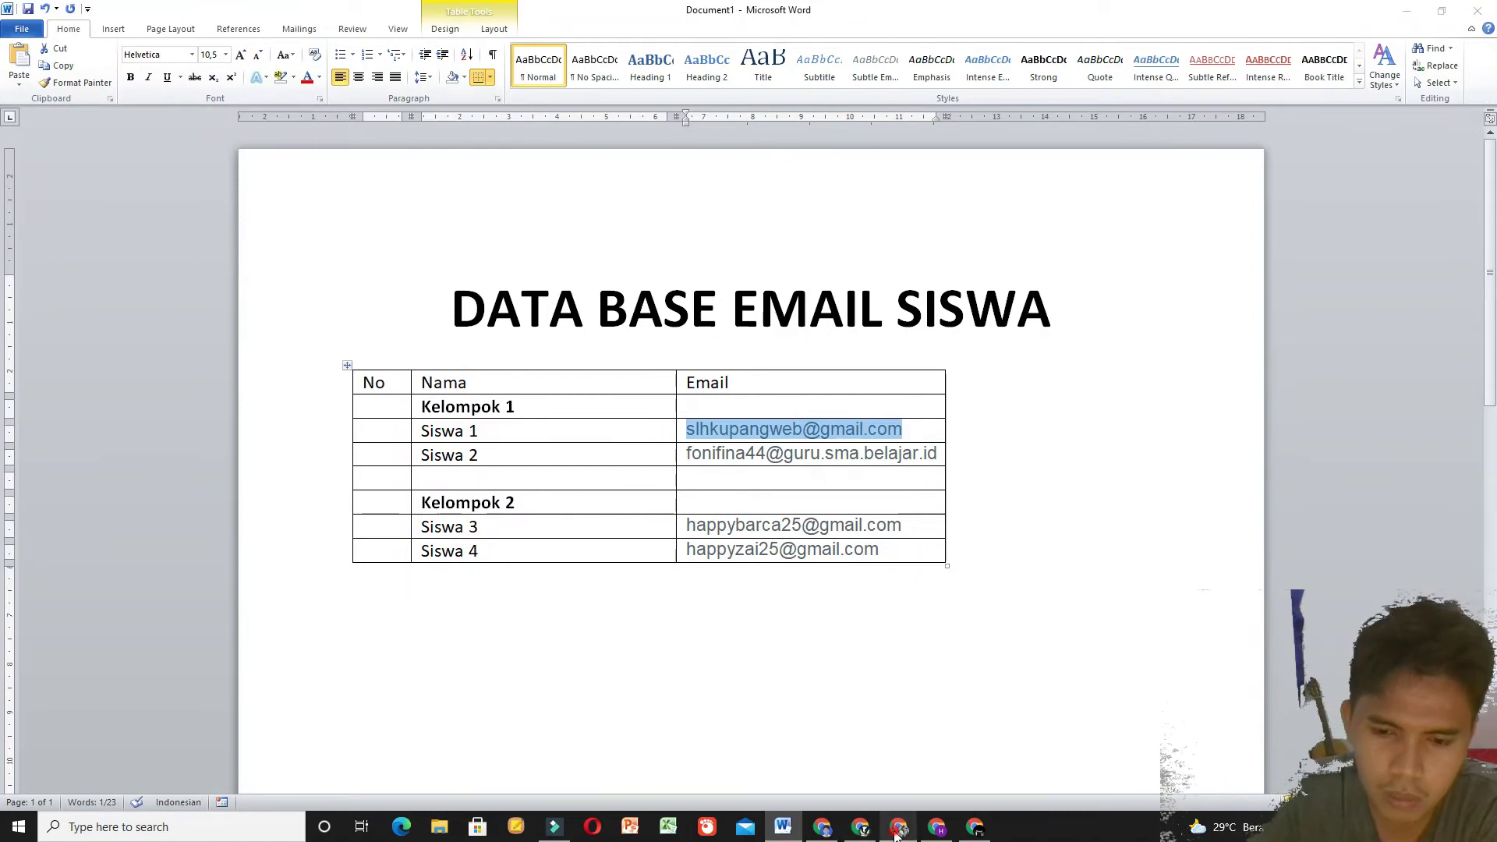
left_click(898, 828)
left_click(932, 607)
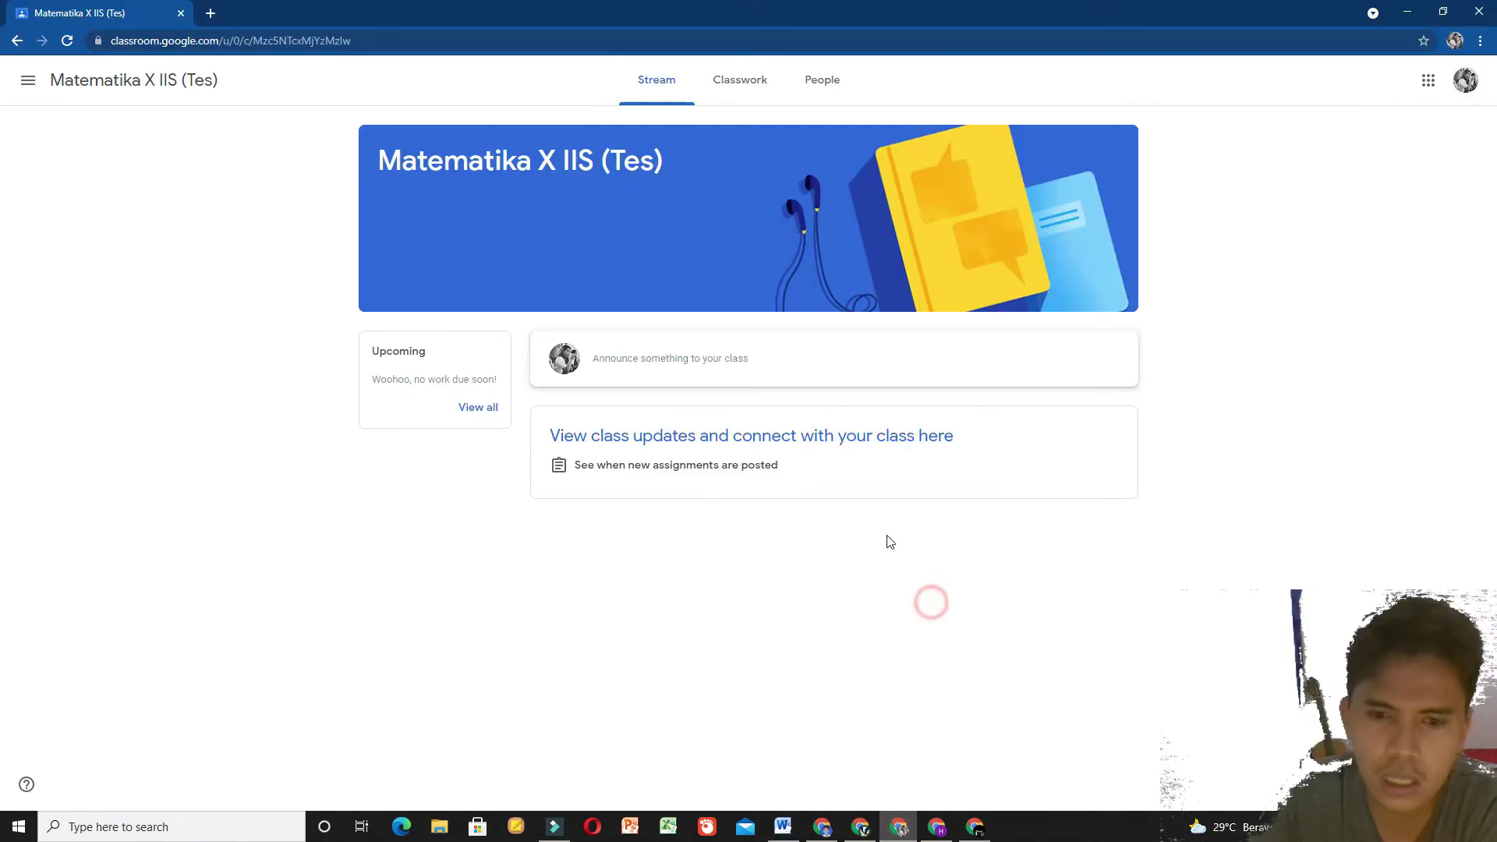
left_click(722, 98)
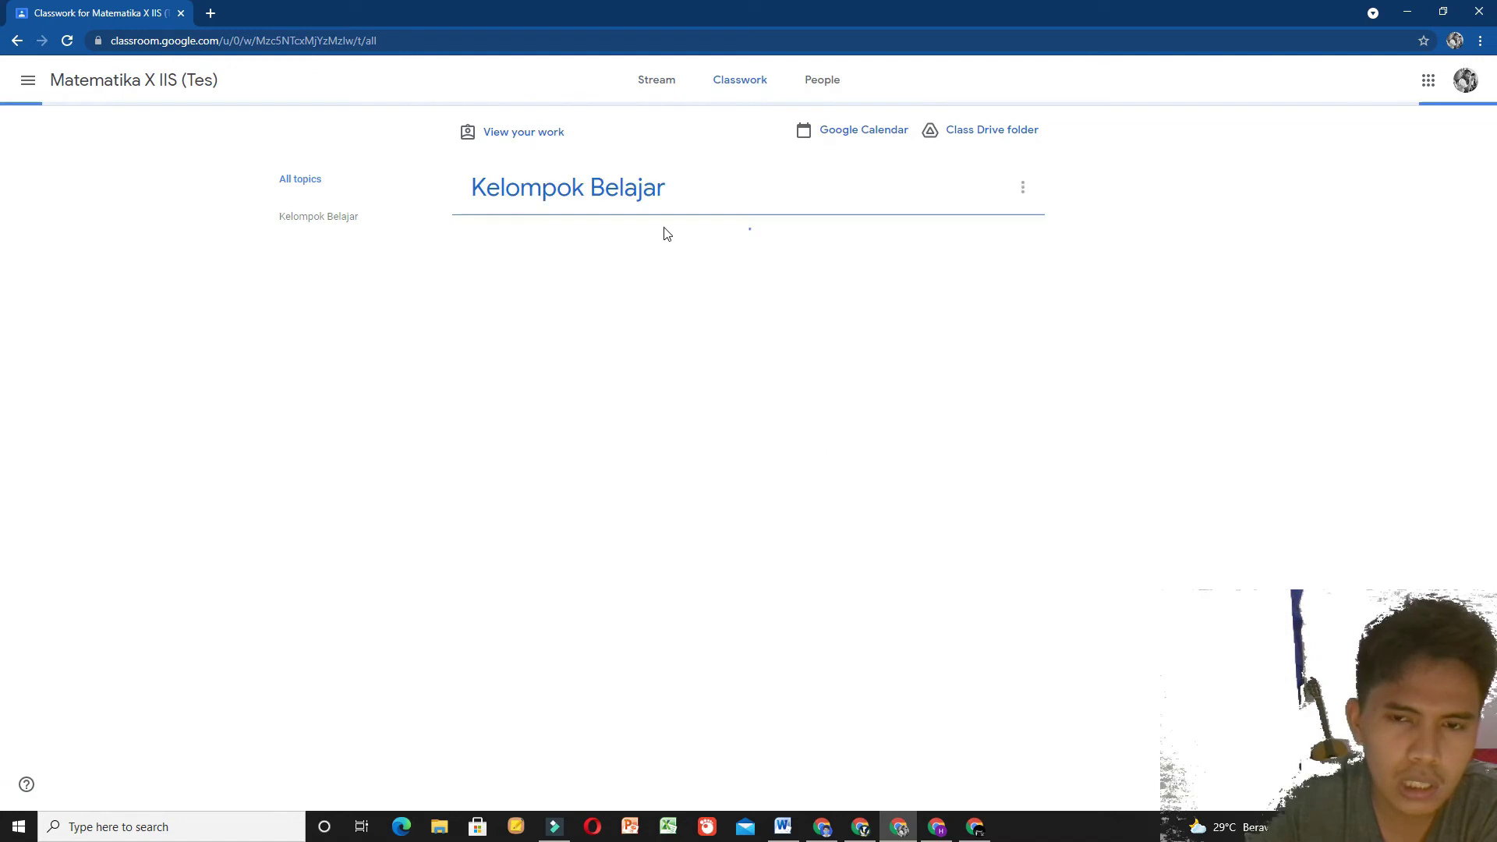
left_click(557, 242)
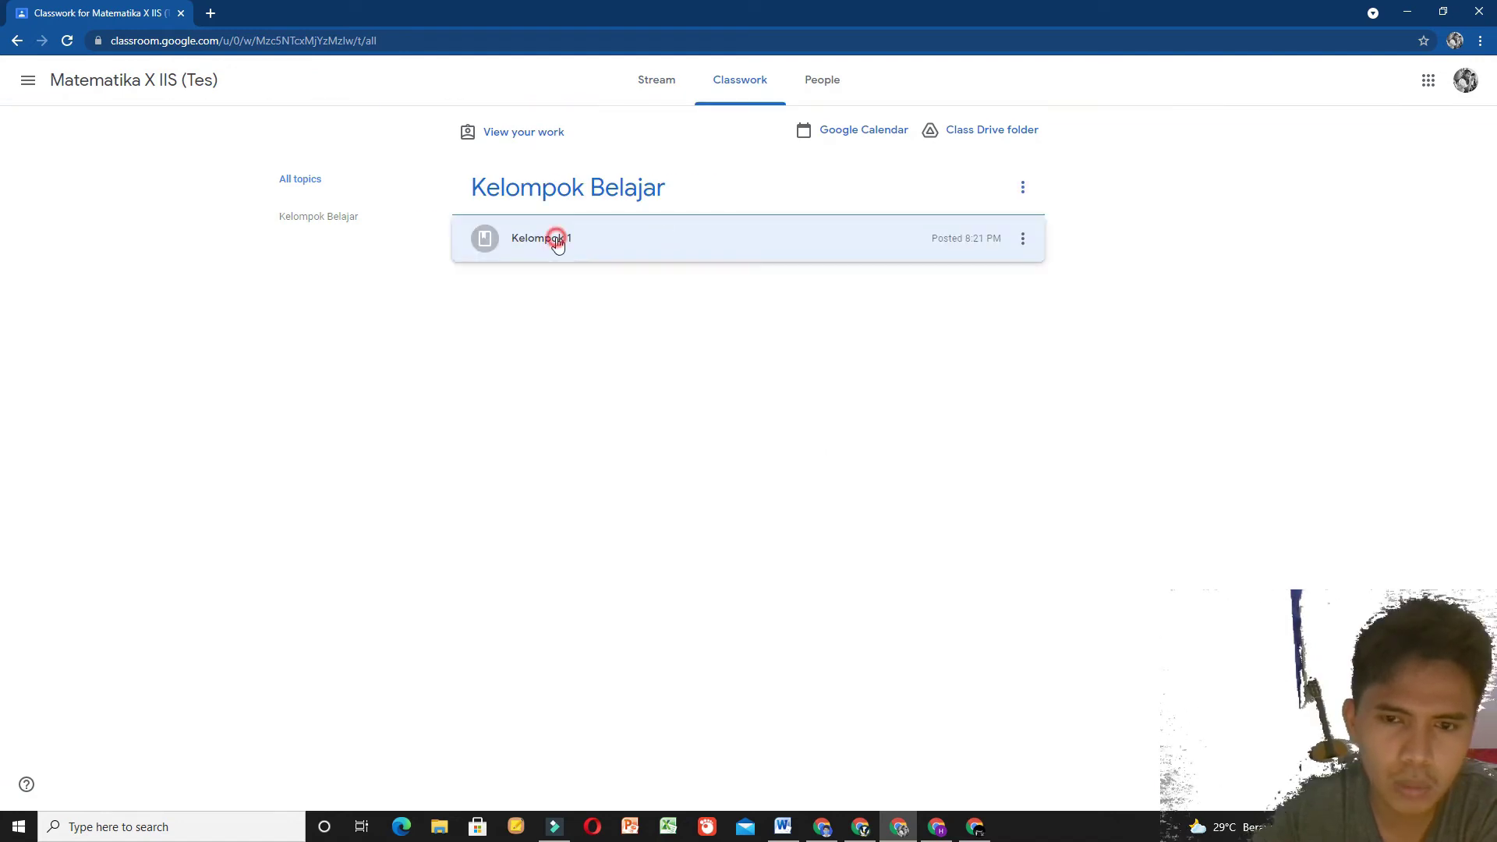
left_click(525, 326)
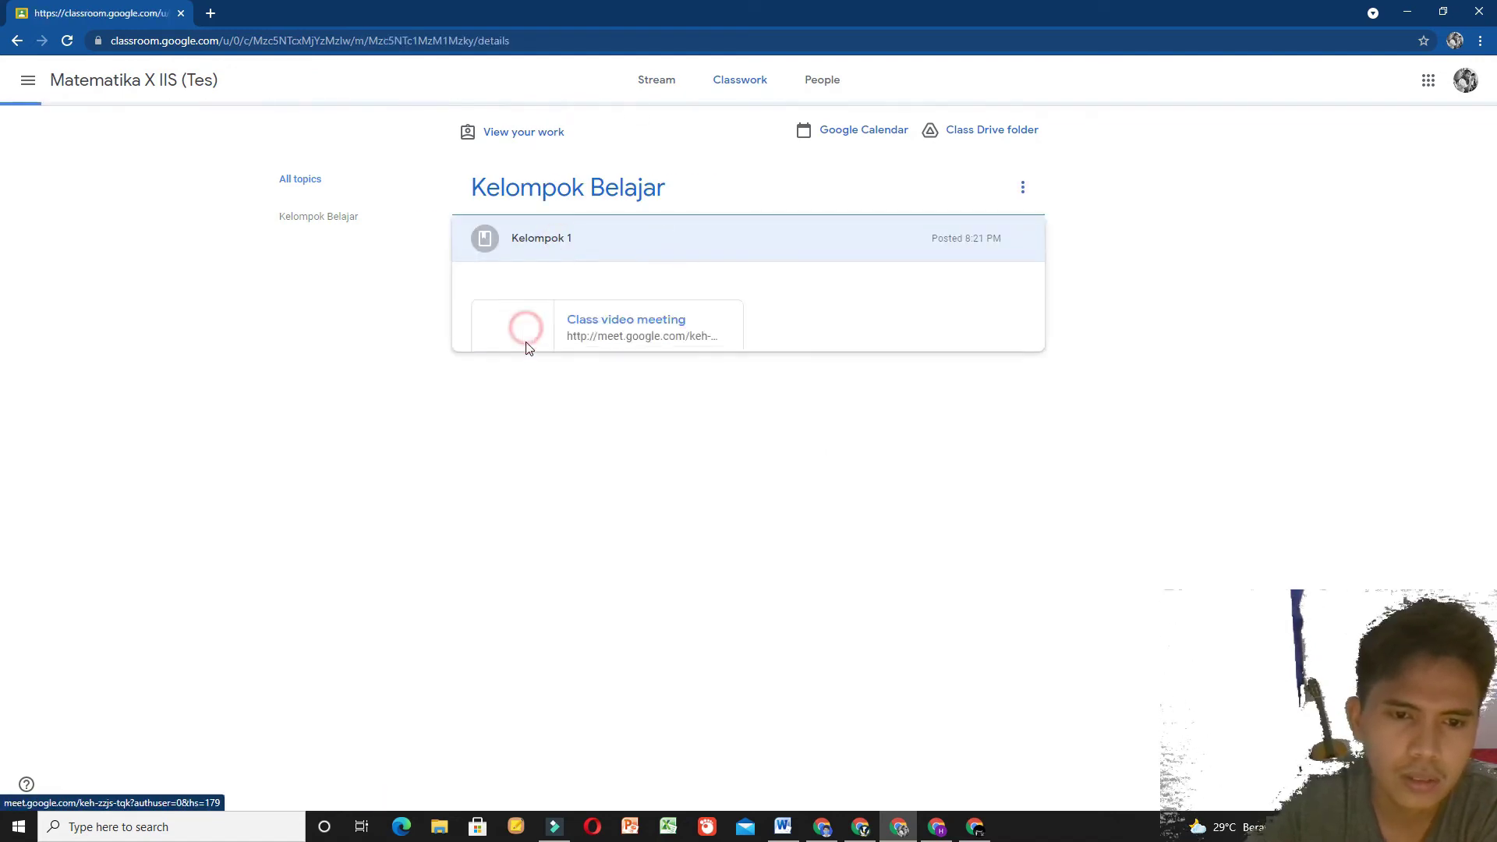
left_click(613, 233)
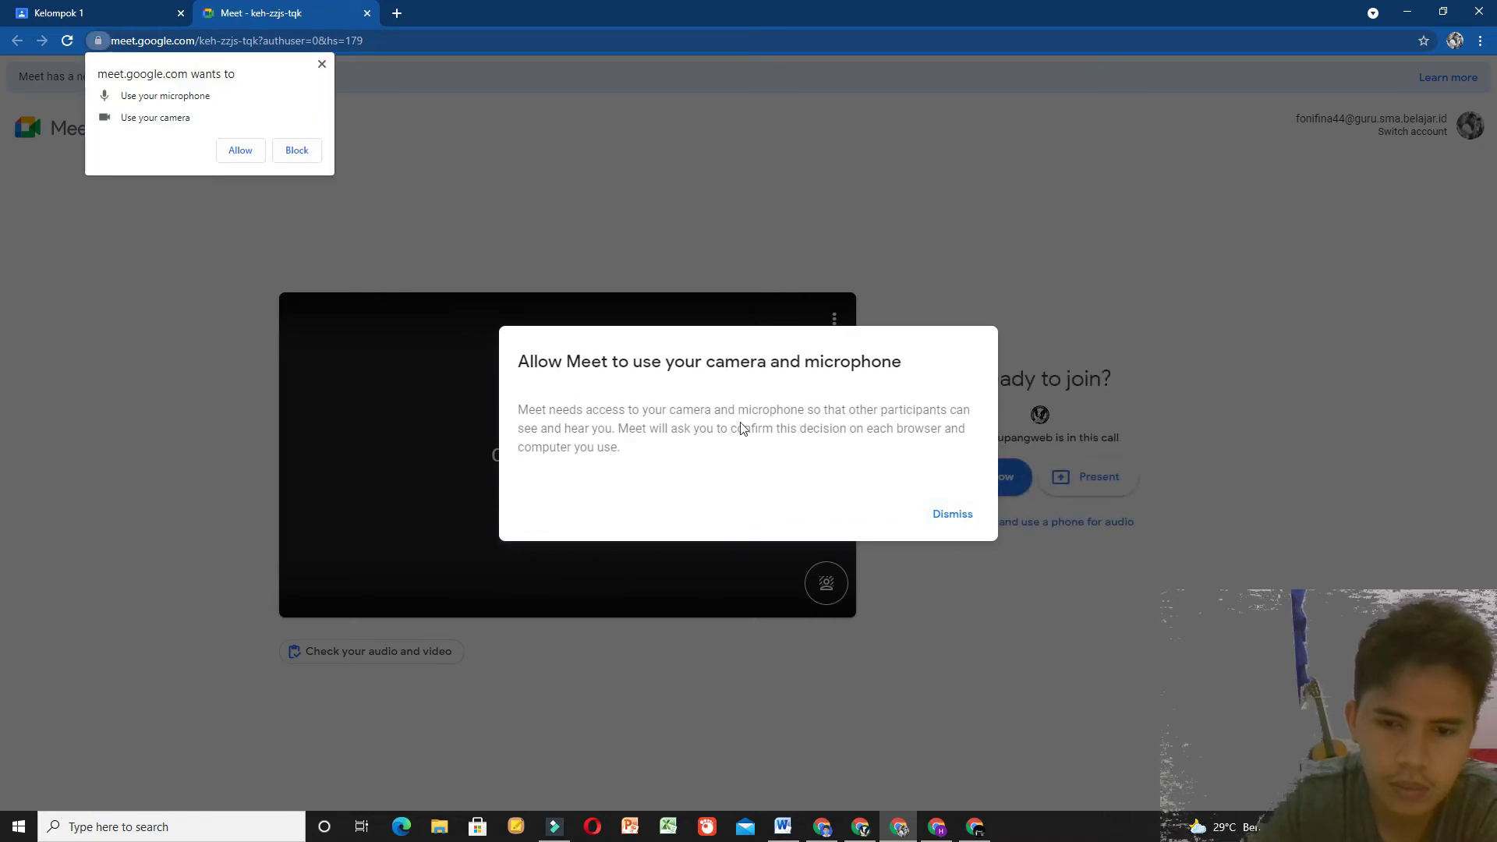
Step: Allow Meet to use the microphone and camera, turn both off and join the Kelompok 1 meeting as Siswa 2
left_click(230, 150)
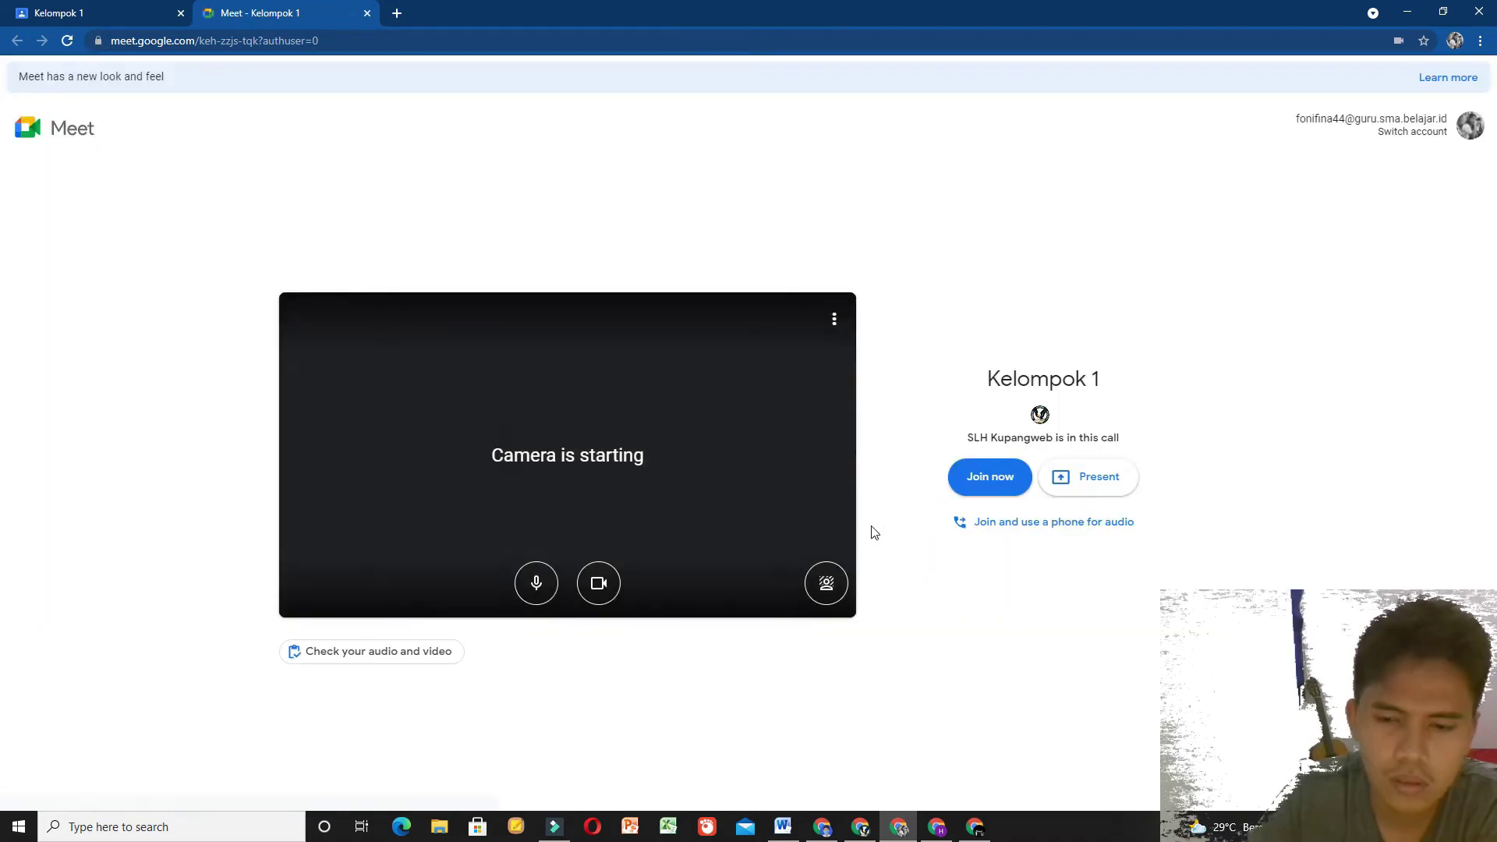
left_click(537, 583)
left_click(599, 583)
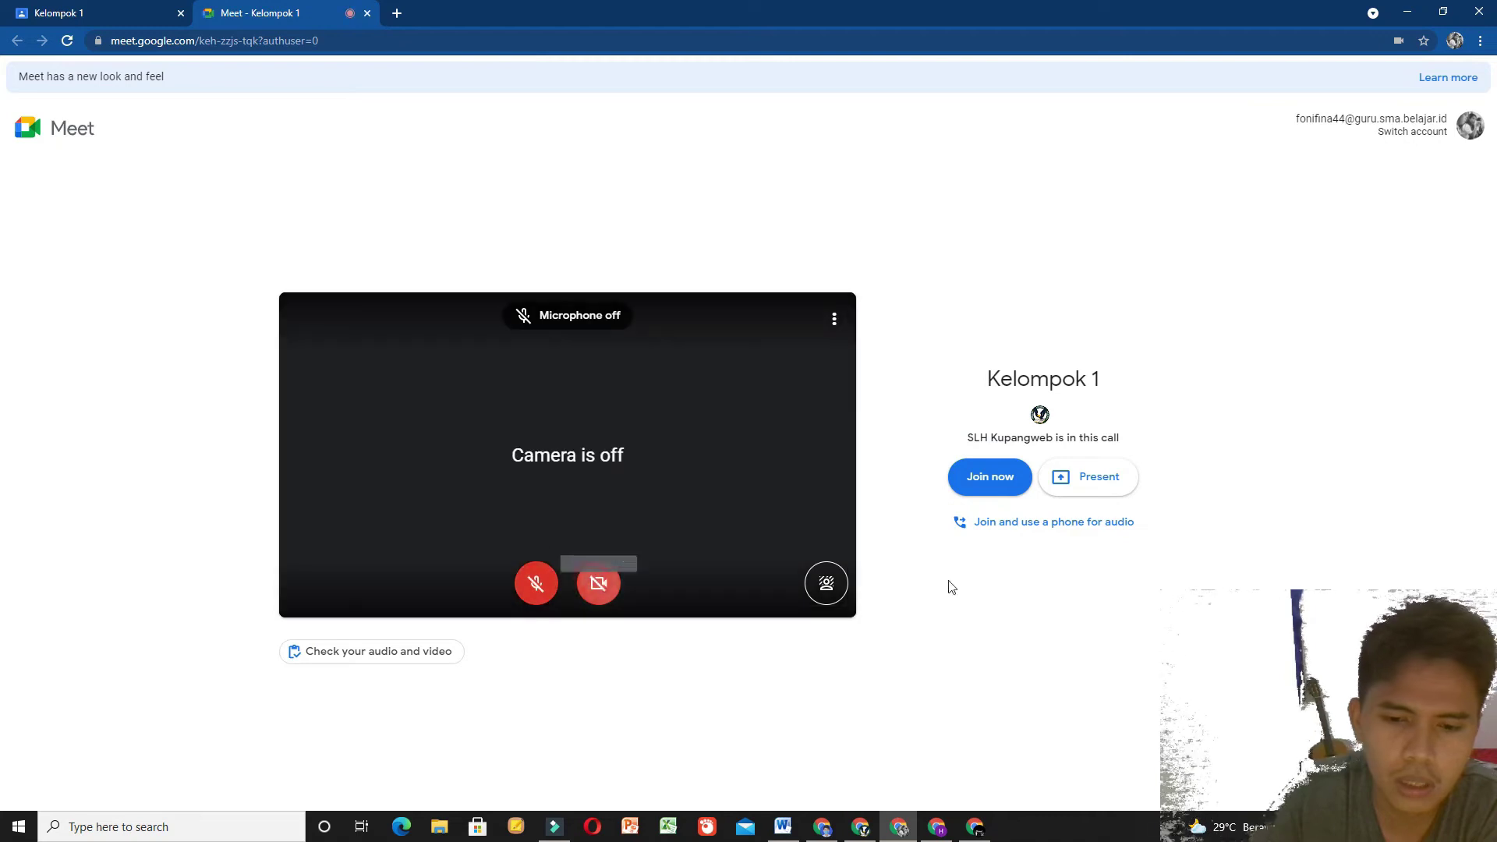
left_click(989, 476)
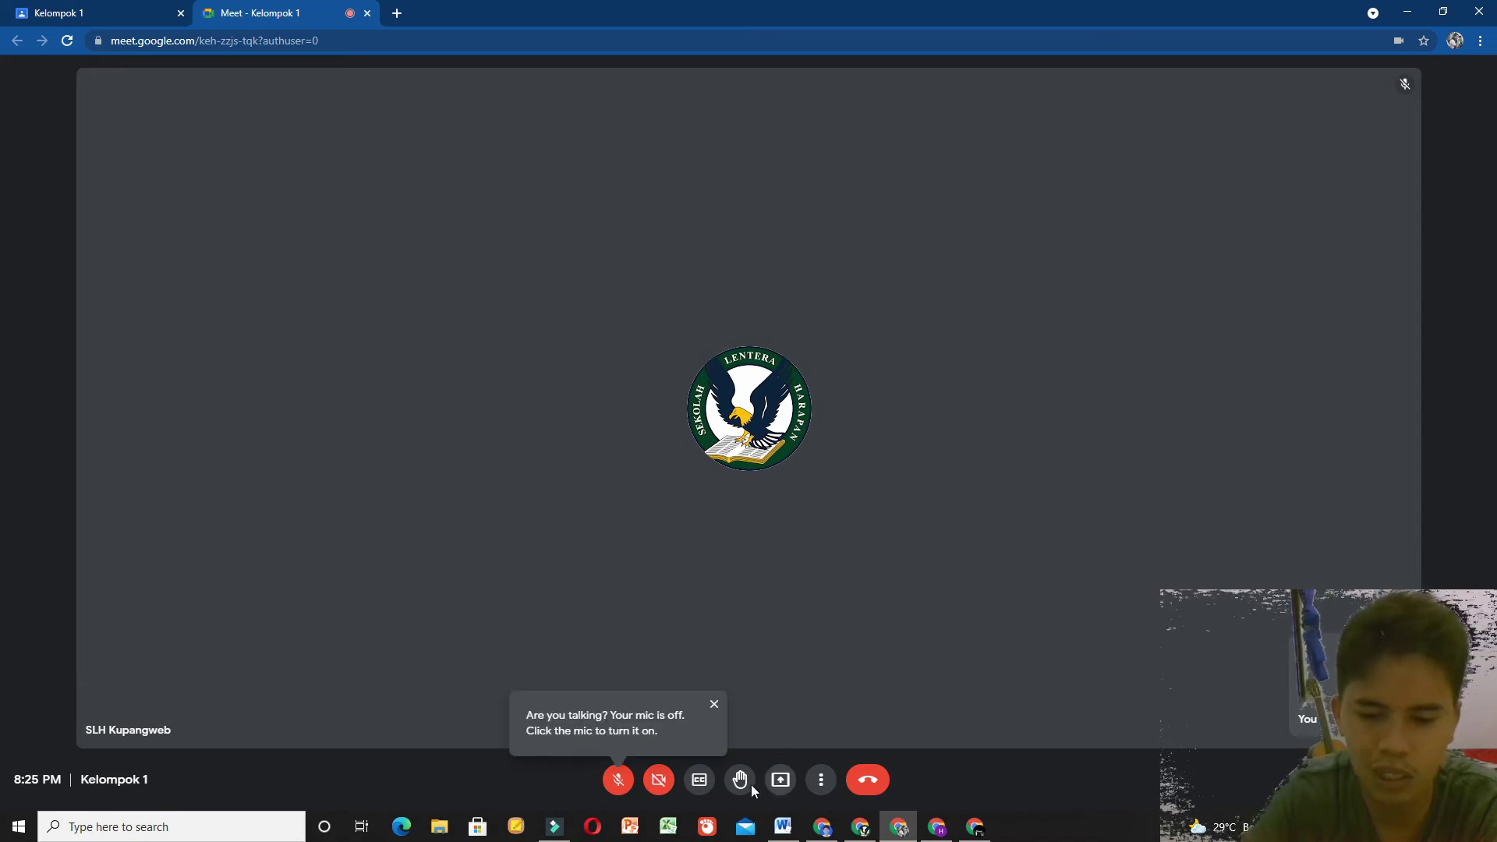
Step: From Siswa 3's Classroom account, open the Kelompok 2 Meet link, join with camera and microphone off, and dismiss the microphone notice
mouse_move(899, 833)
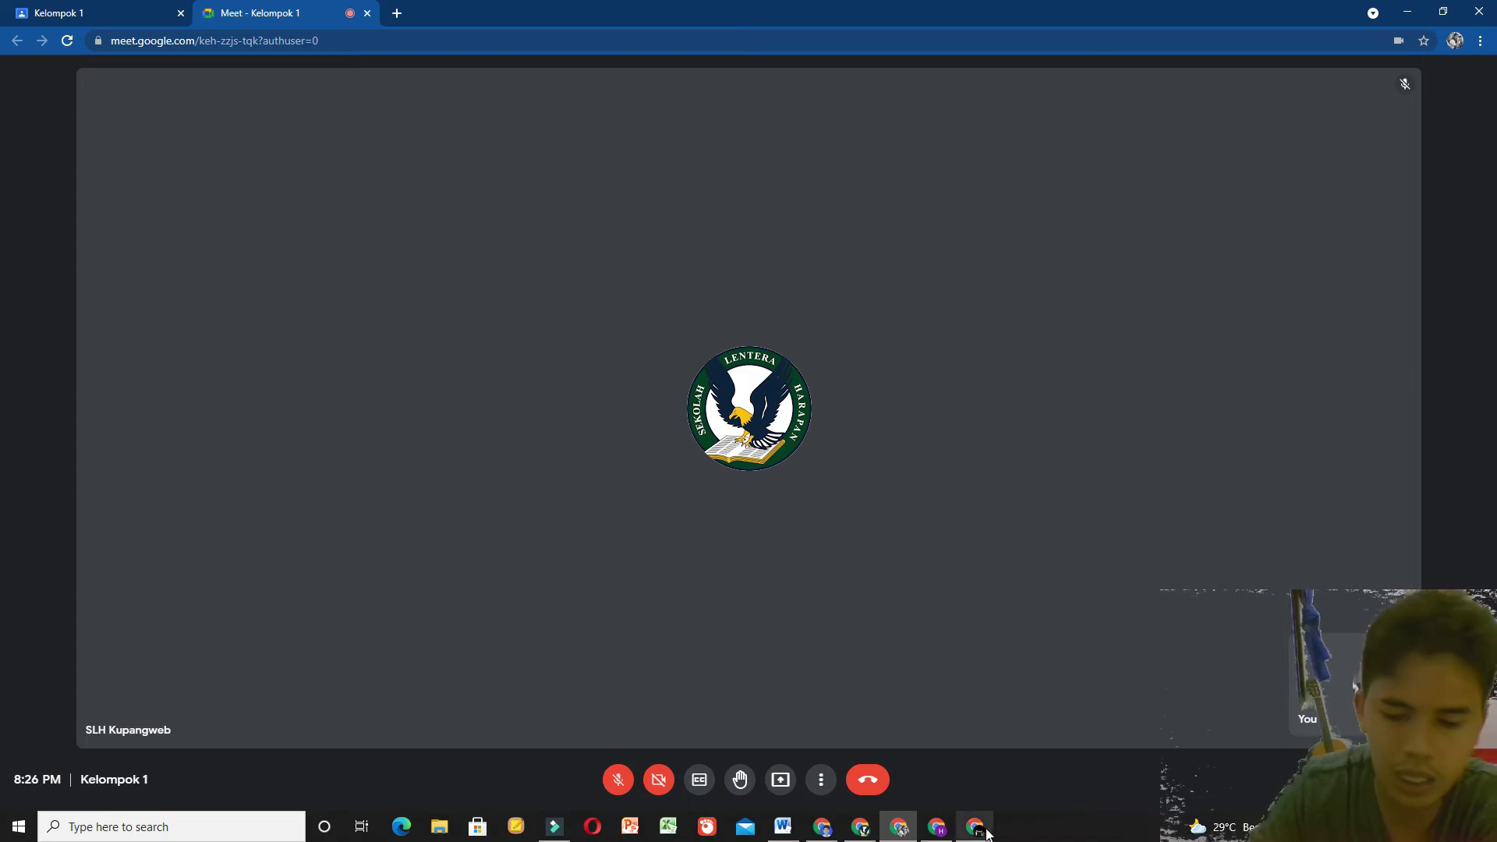
left_click(936, 827)
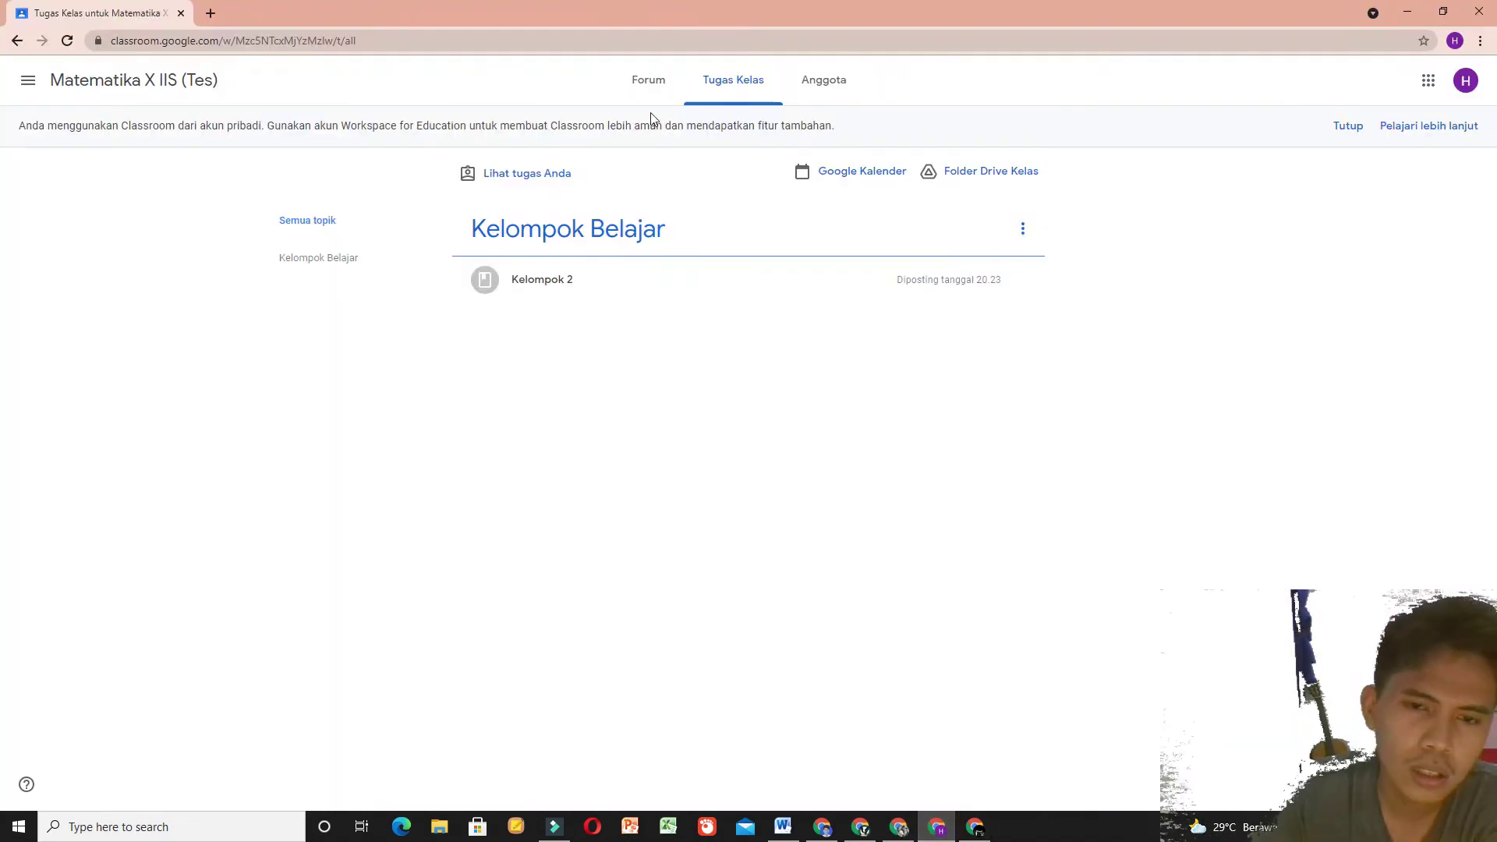
left_click(605, 278)
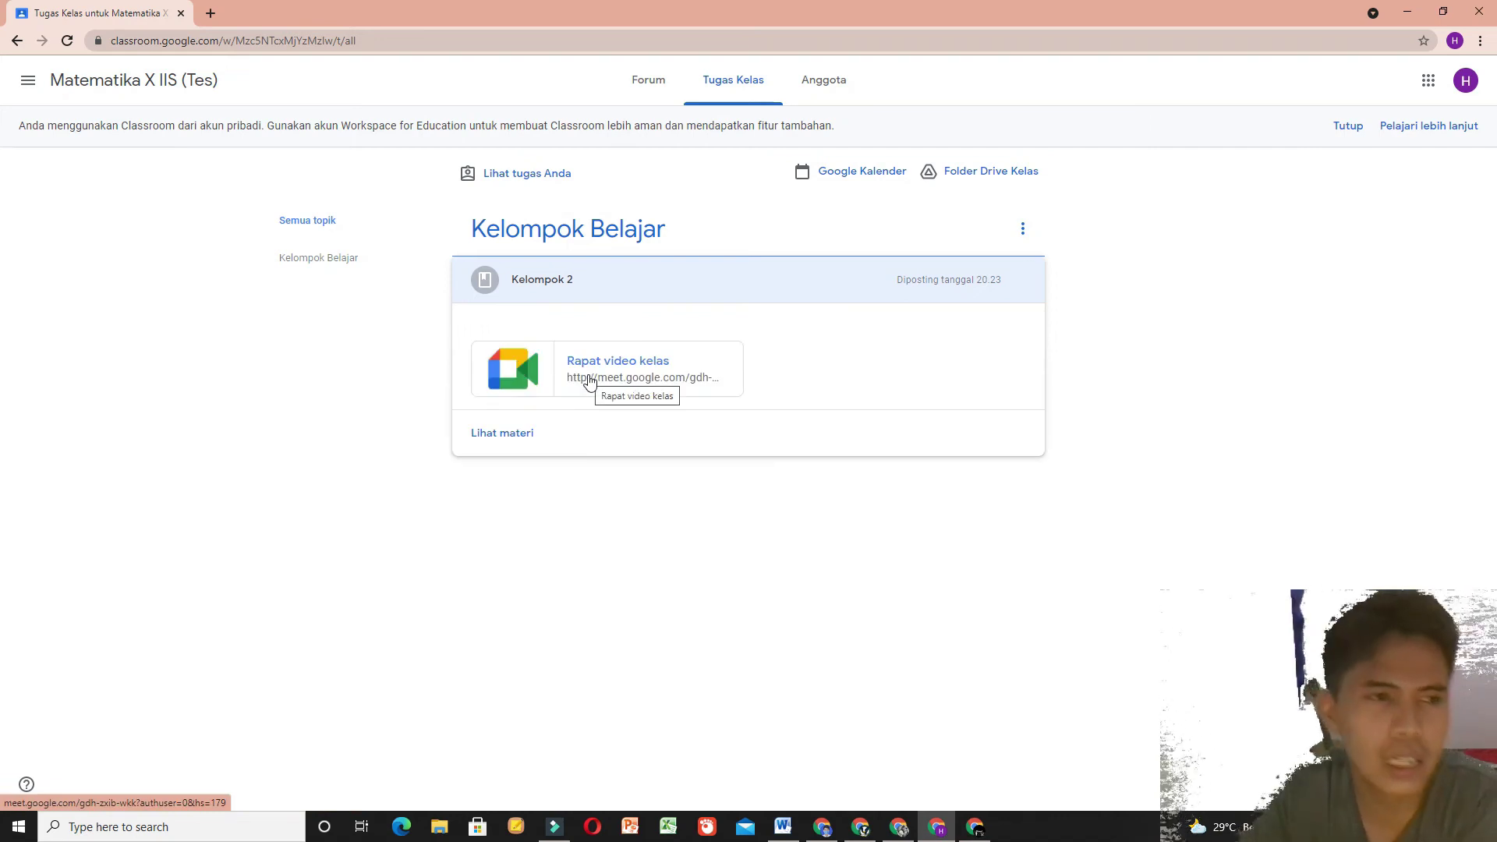
left_click(588, 381)
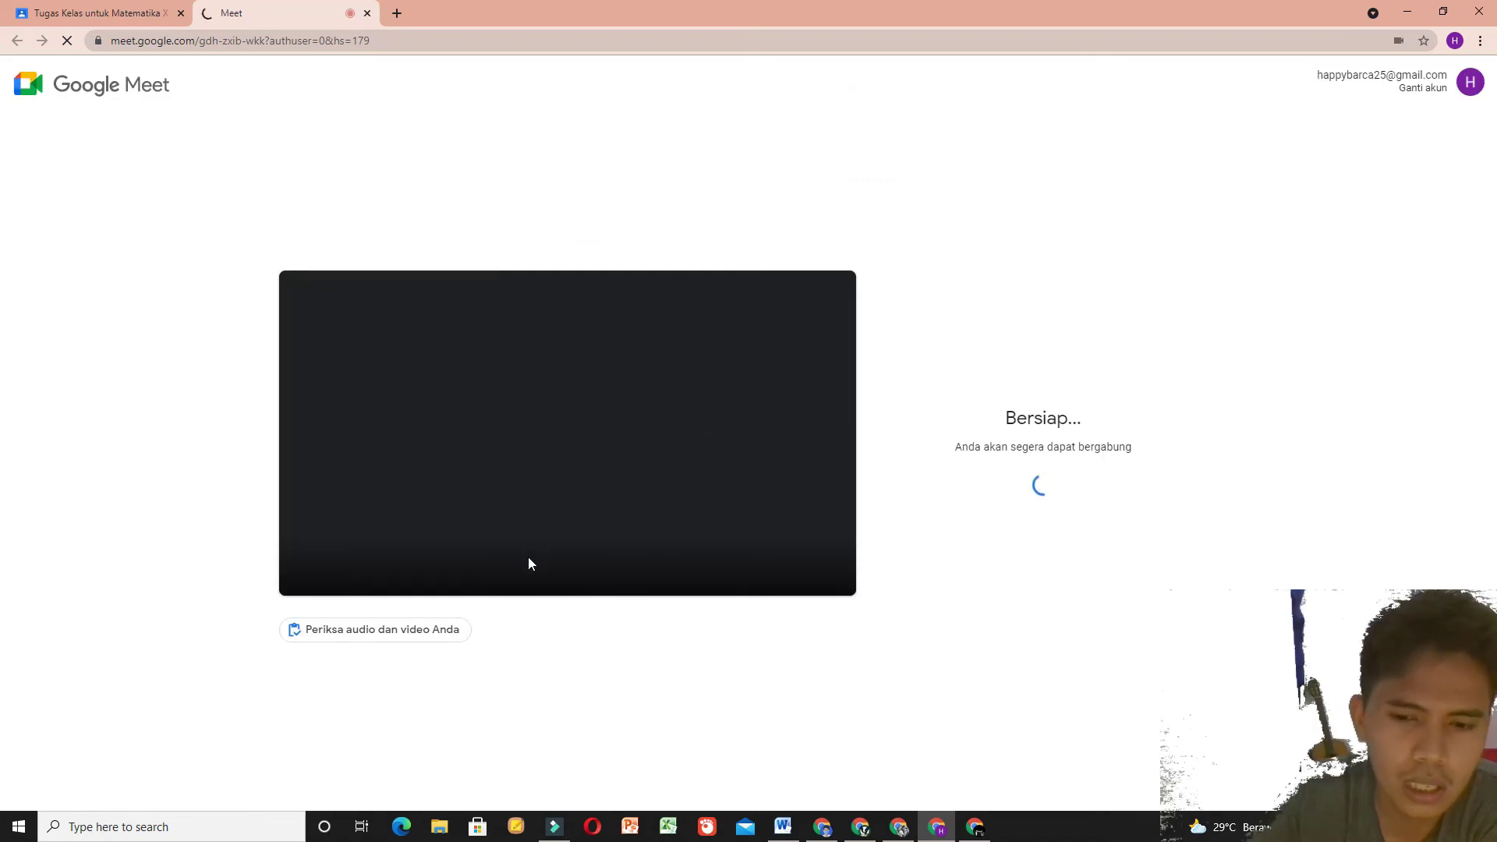
left_click(599, 564)
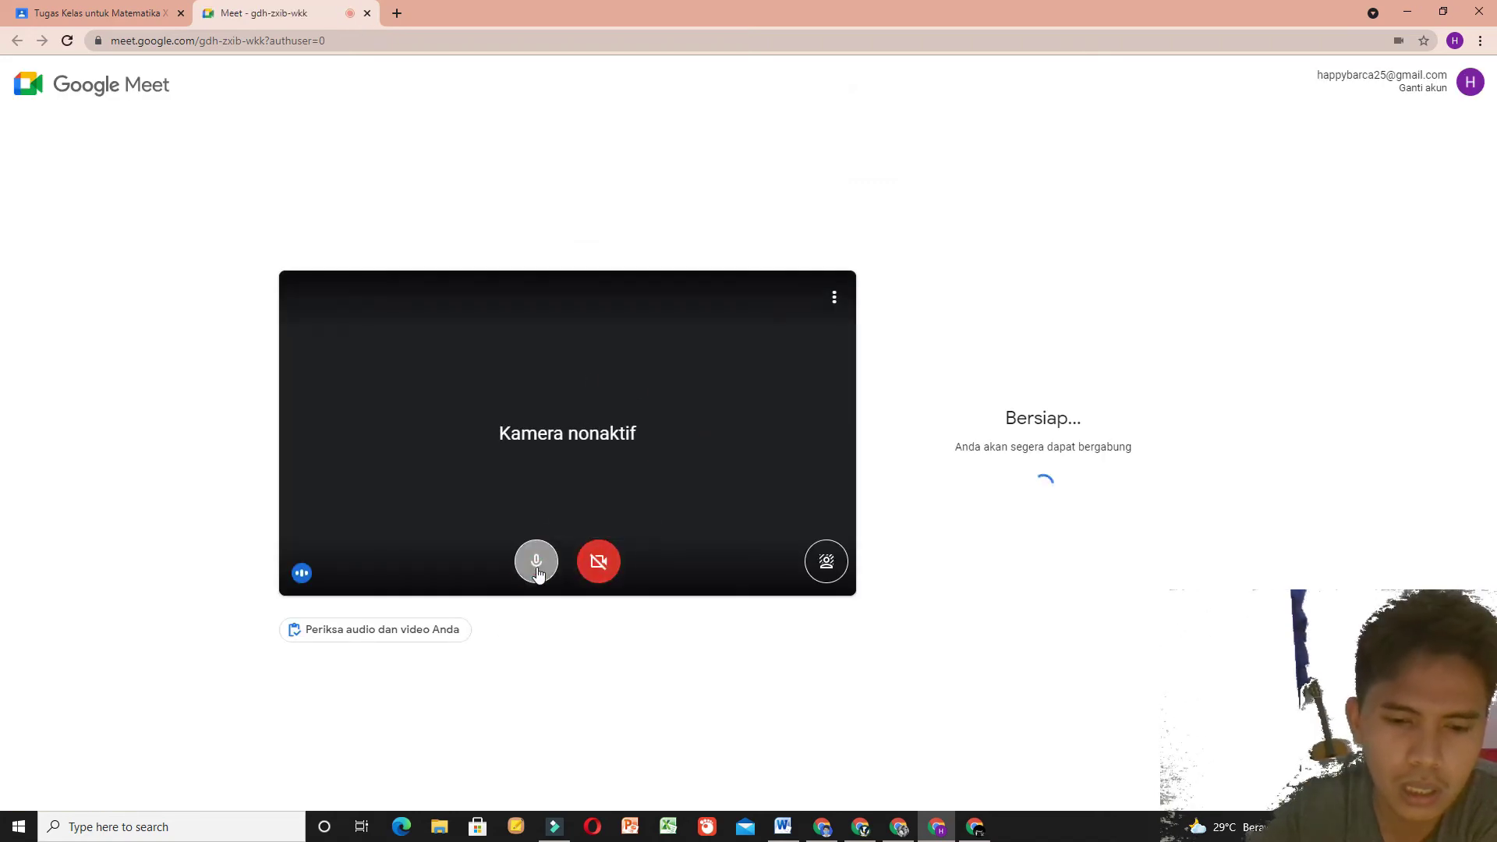
left_click(538, 569)
left_click(976, 463)
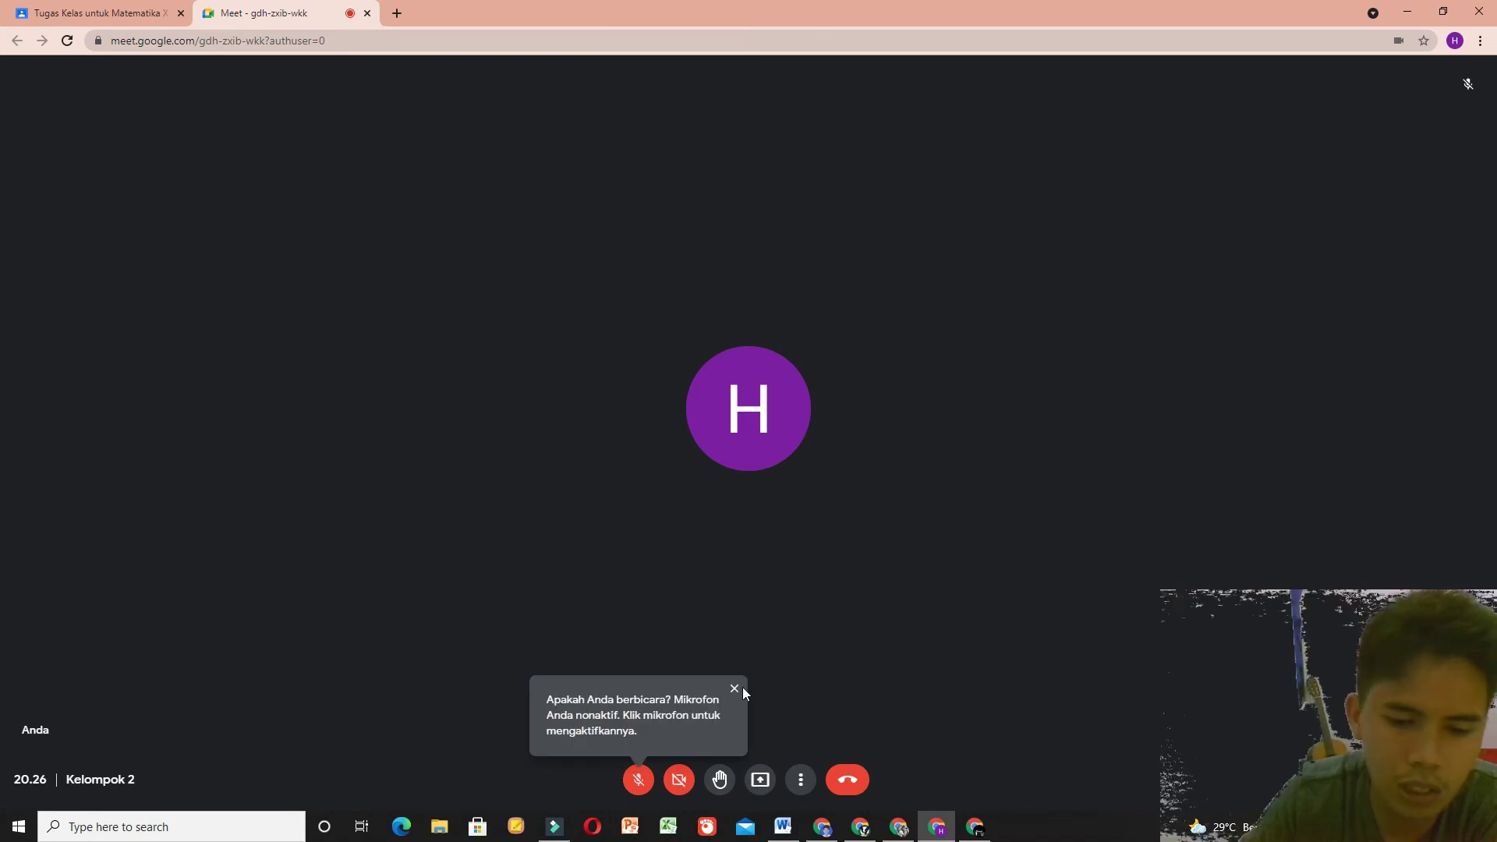
left_click(735, 688)
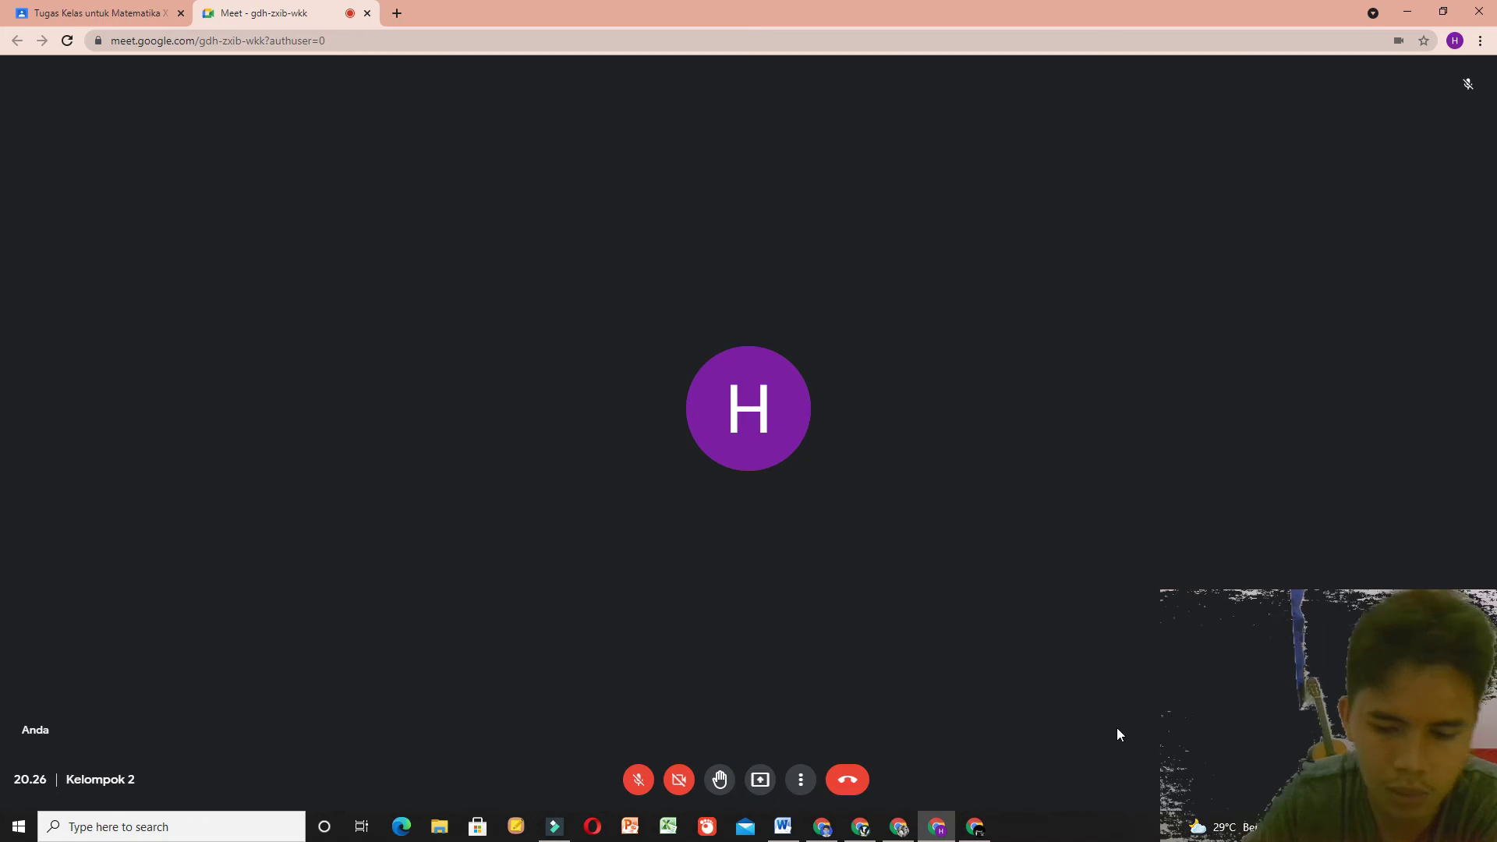
Step: Switch to Siswa 4's Classroom account, refresh the class's Classwork page and open the Meet link in the Kelompok 2 material
left_click(984, 833)
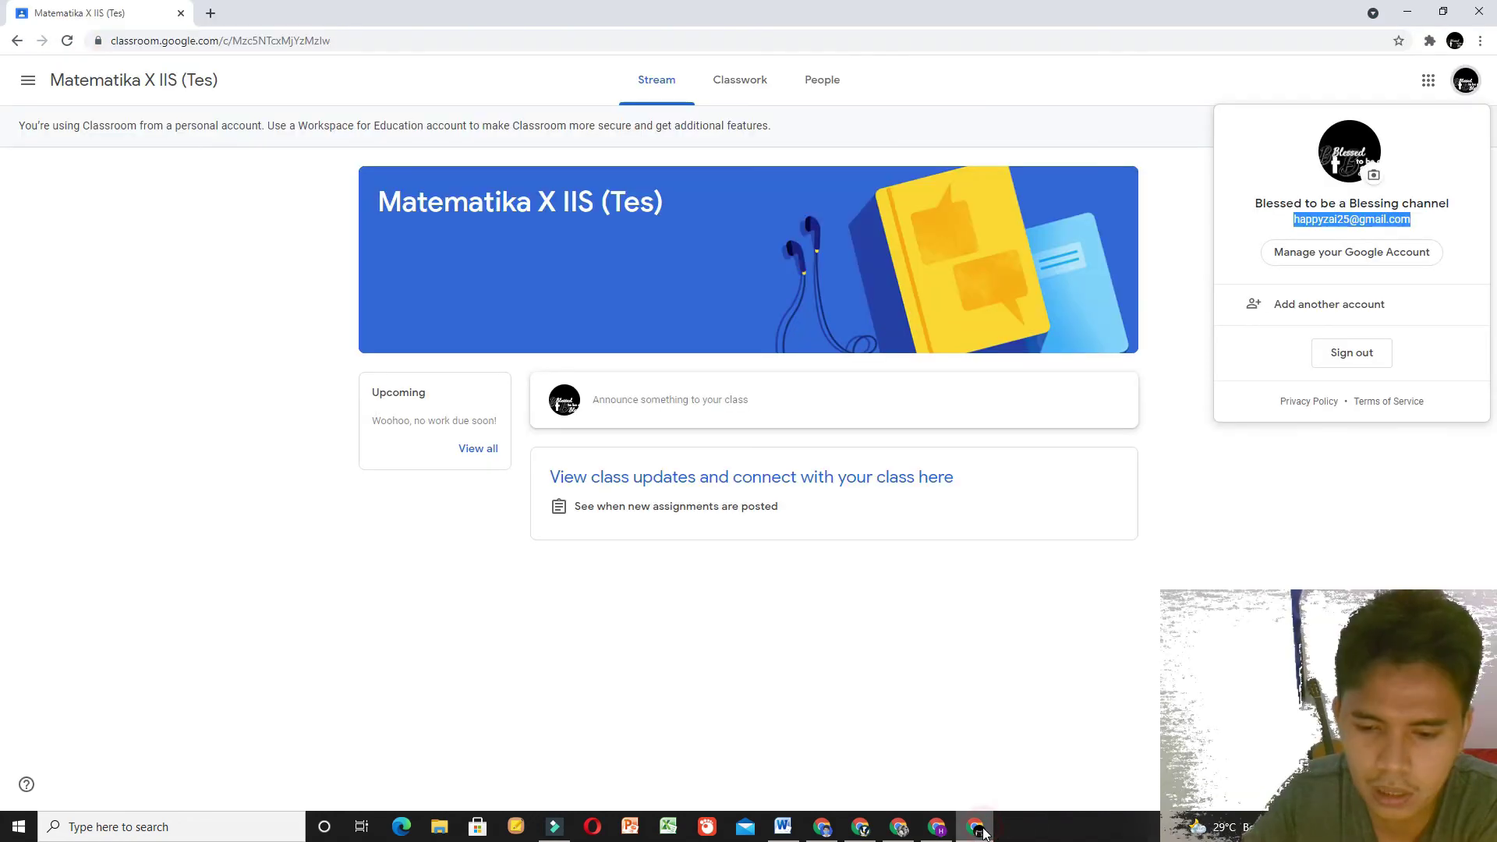
left_click(731, 78)
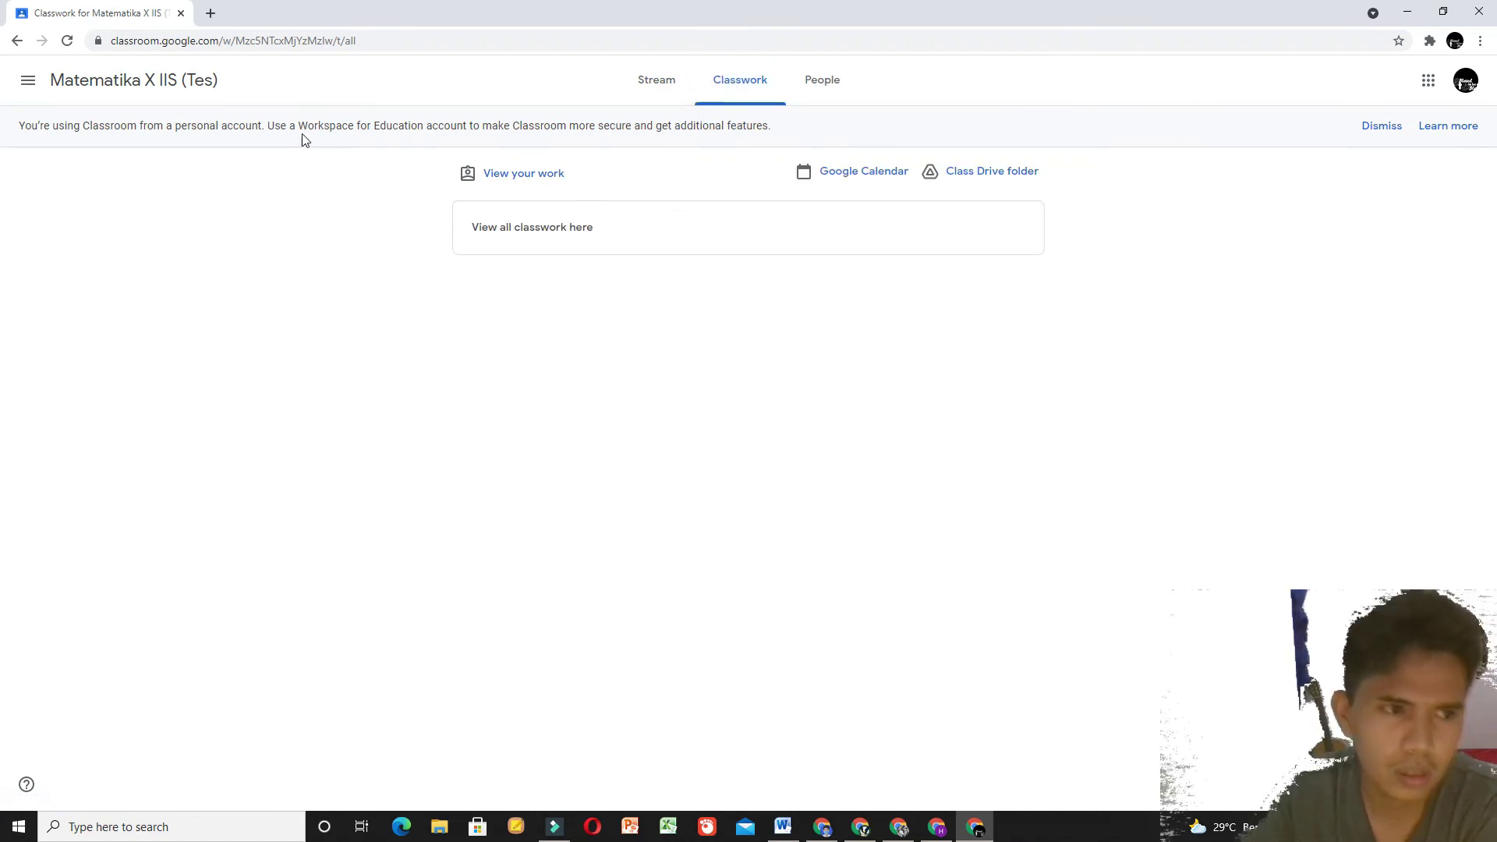
key("F5")
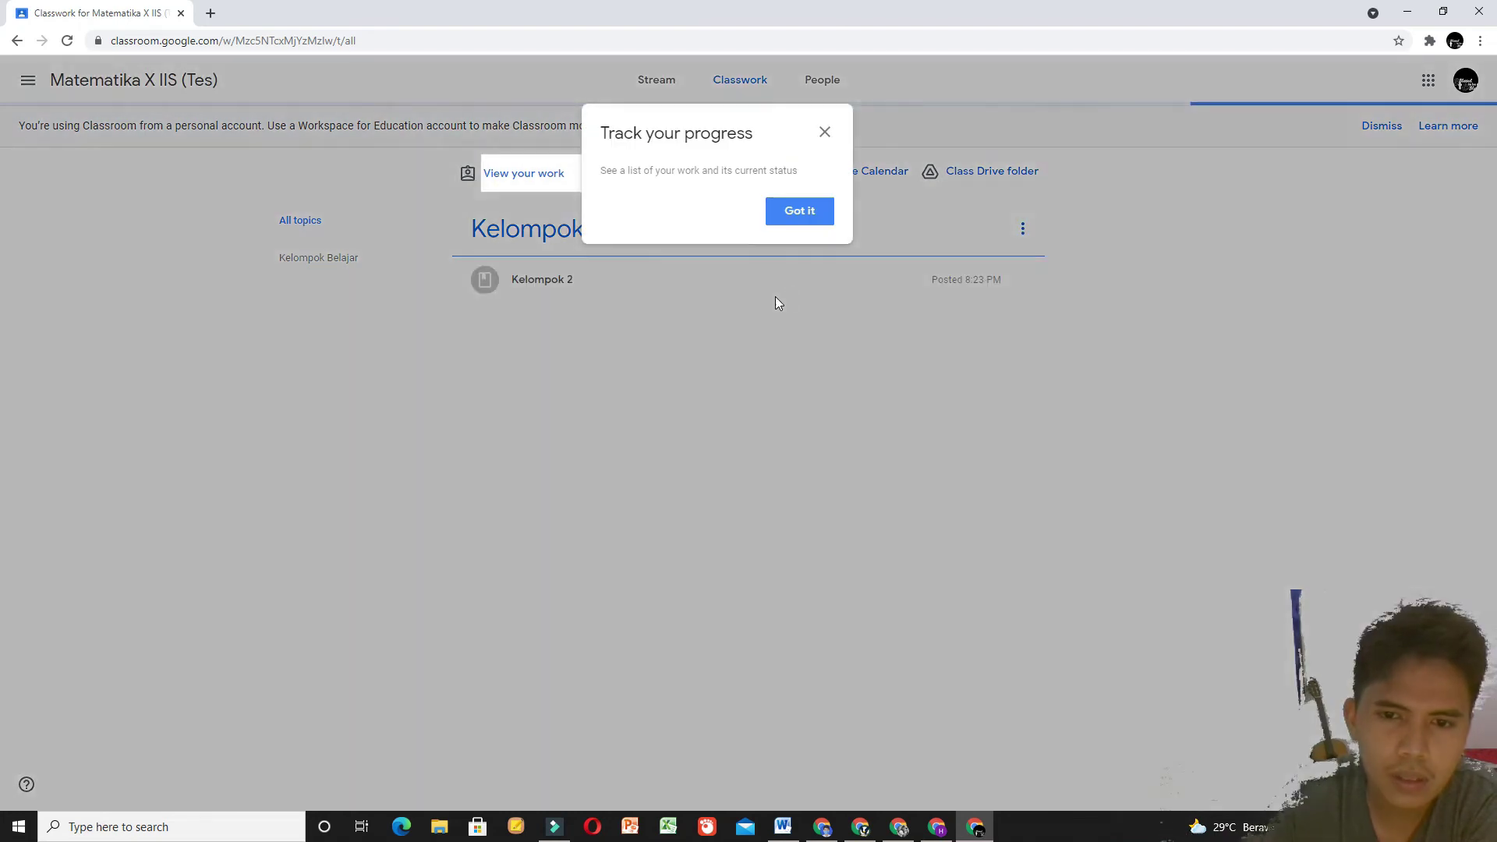
left_click(804, 223)
left_click(624, 282)
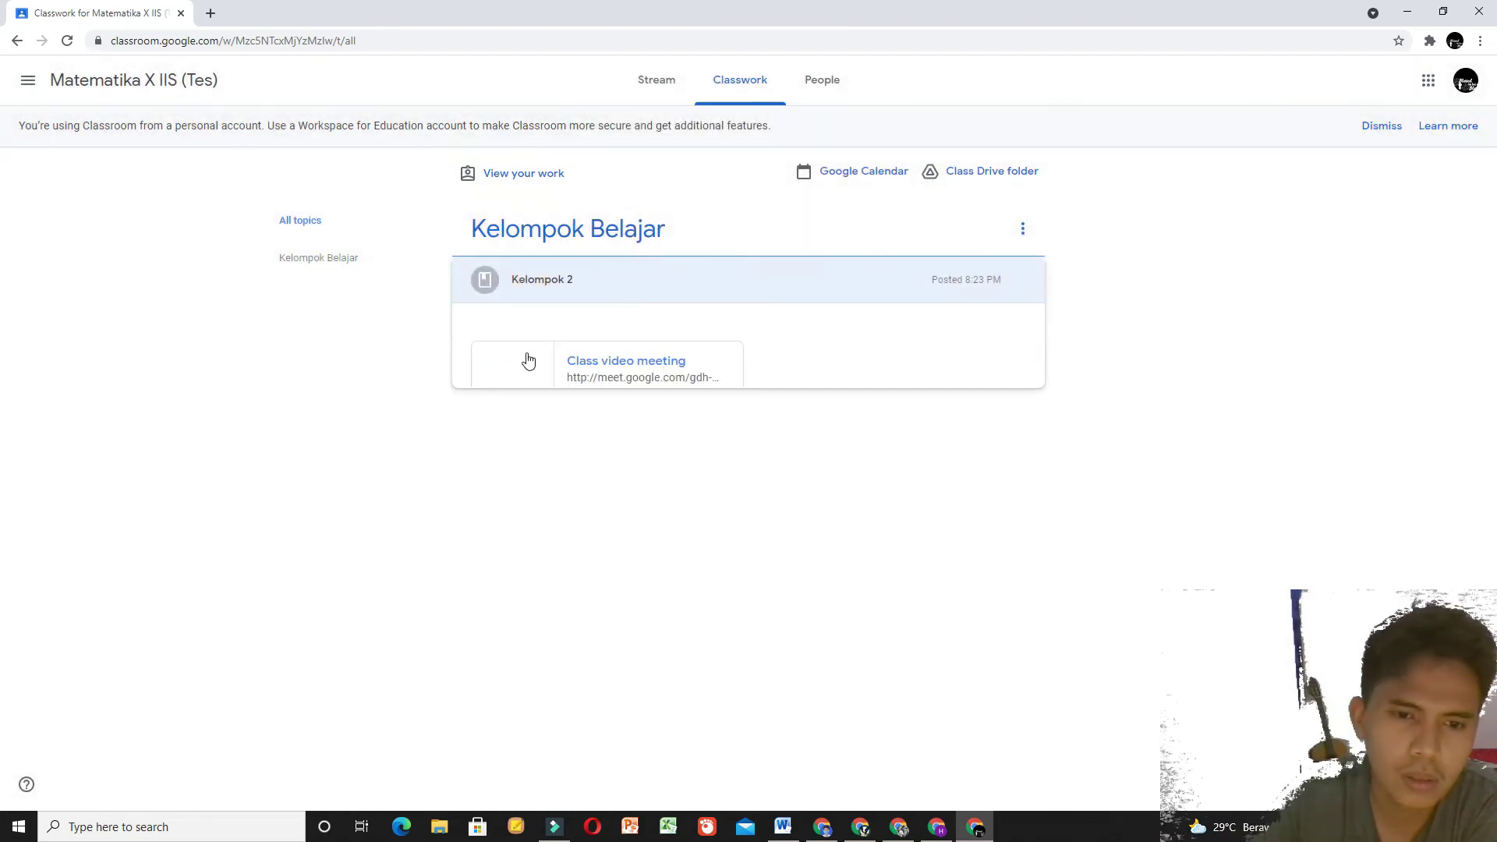
left_click(640, 368)
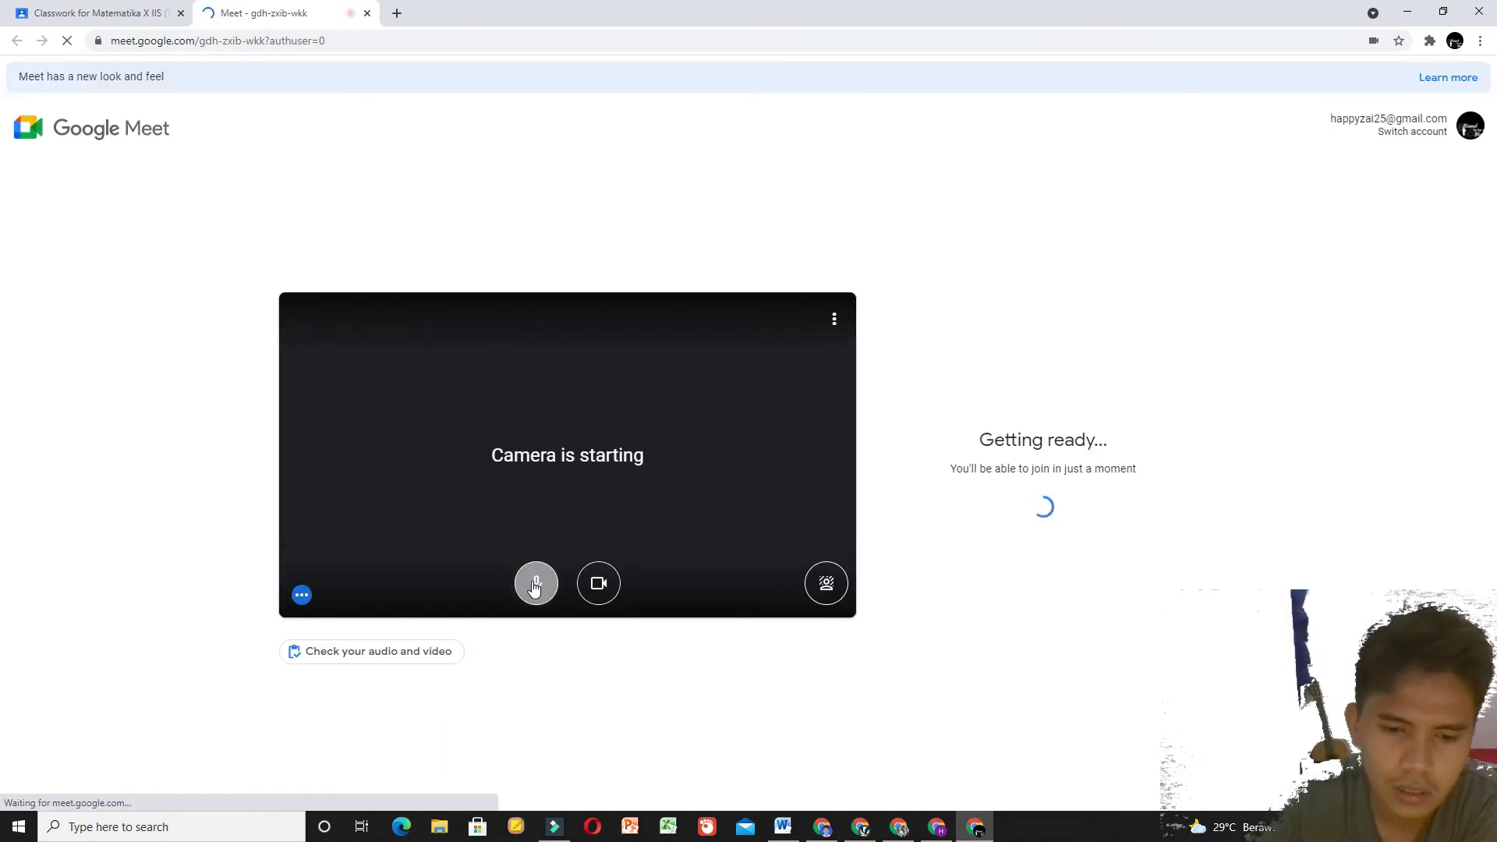
Step: Join the Kelompok 2 meeting as Siswa 4 with microphone and camera off, and dismiss the microphone notice
left_click(535, 583)
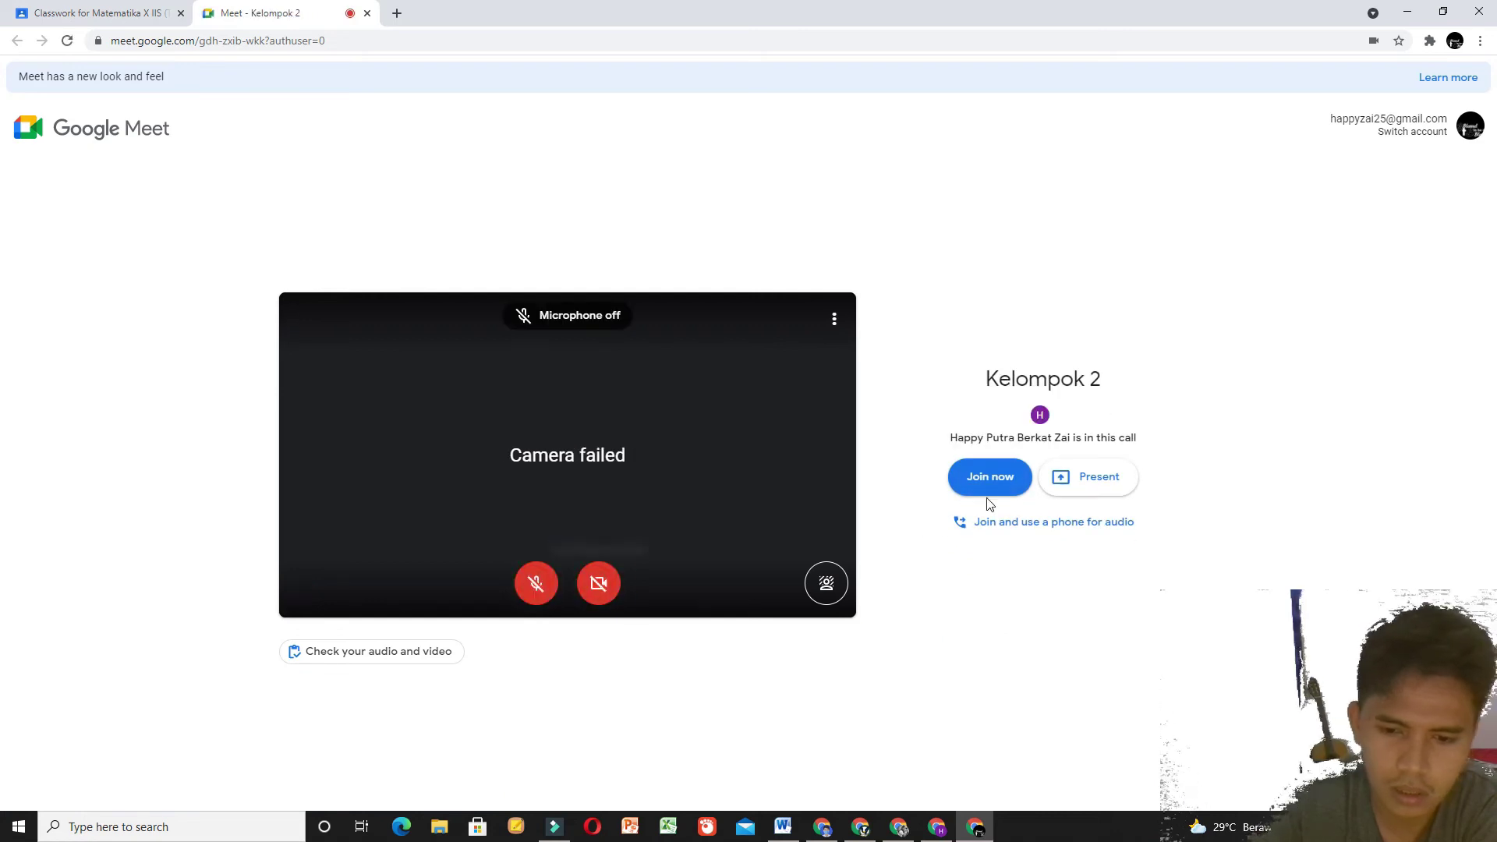
left_click(992, 478)
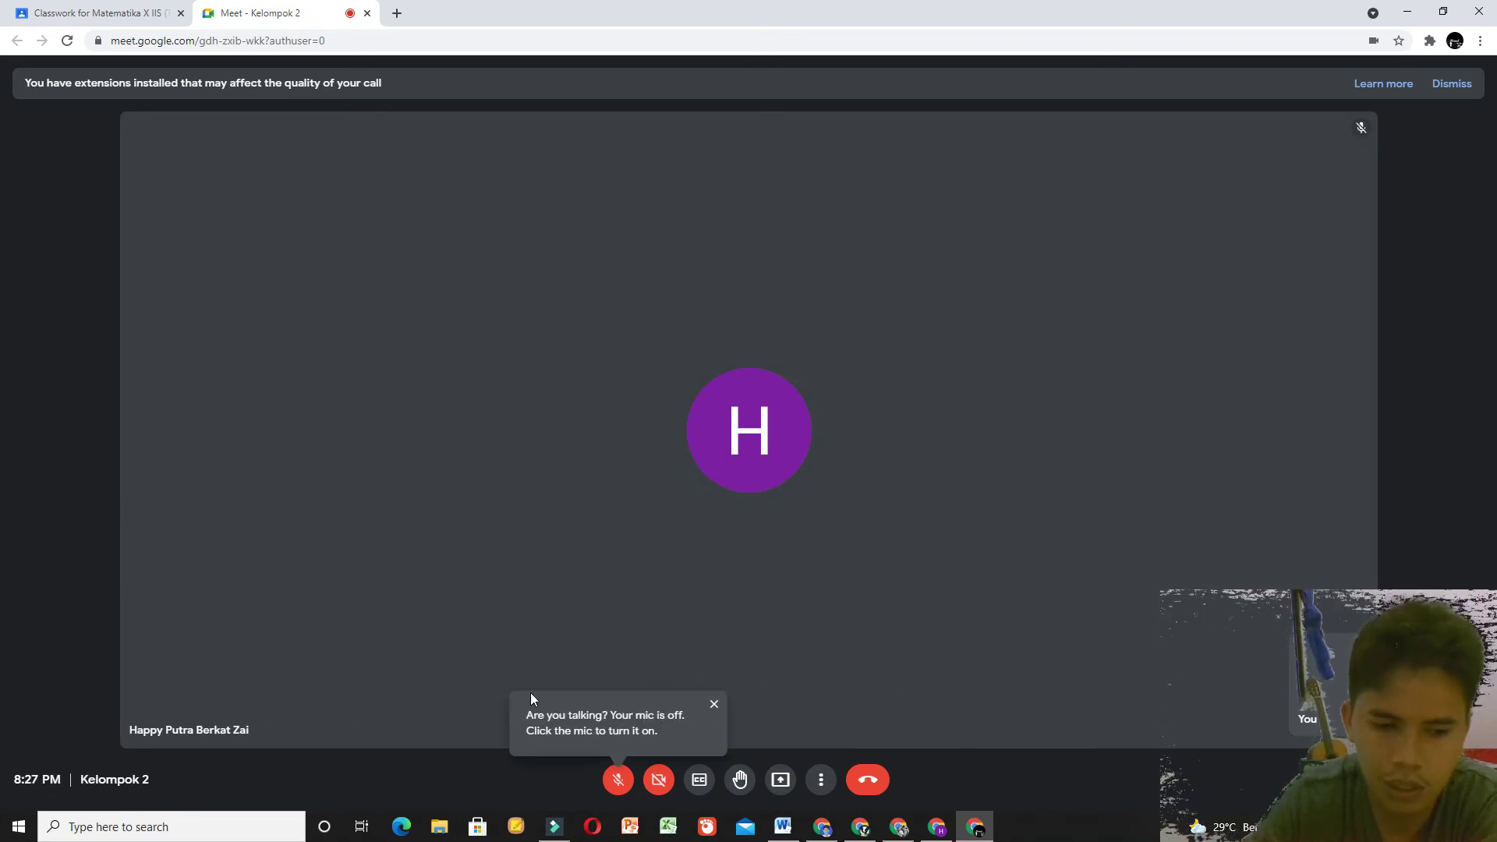
left_click(820, 782)
left_click(1014, 779)
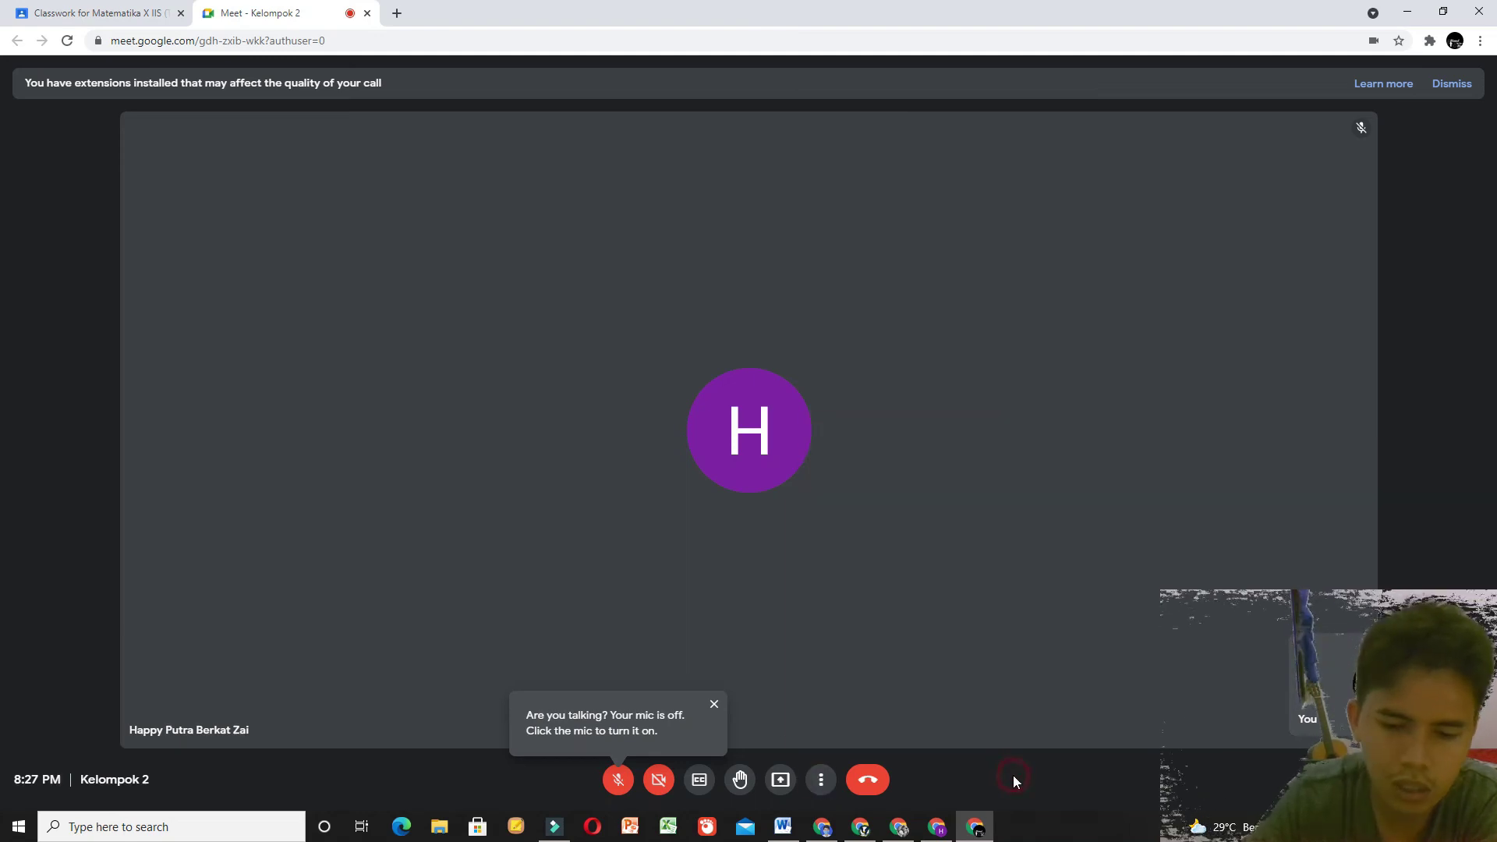
left_click(713, 704)
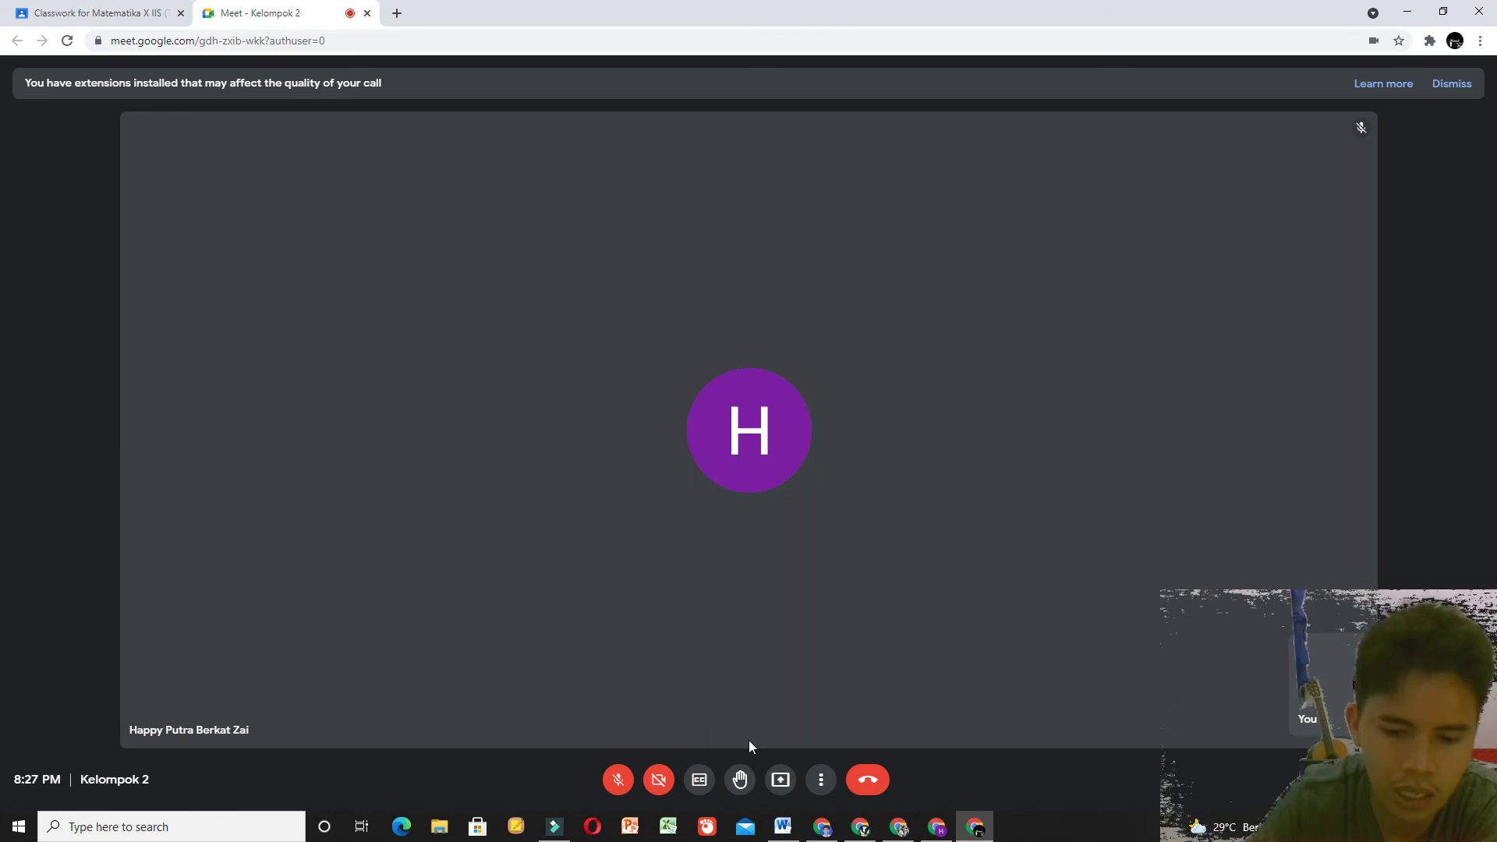
Step: Present the "Classwork for Matematika X IIS (Tes)" browser tab in the Kelompok 2 meeting, and stop sharing it
left_click(780, 780)
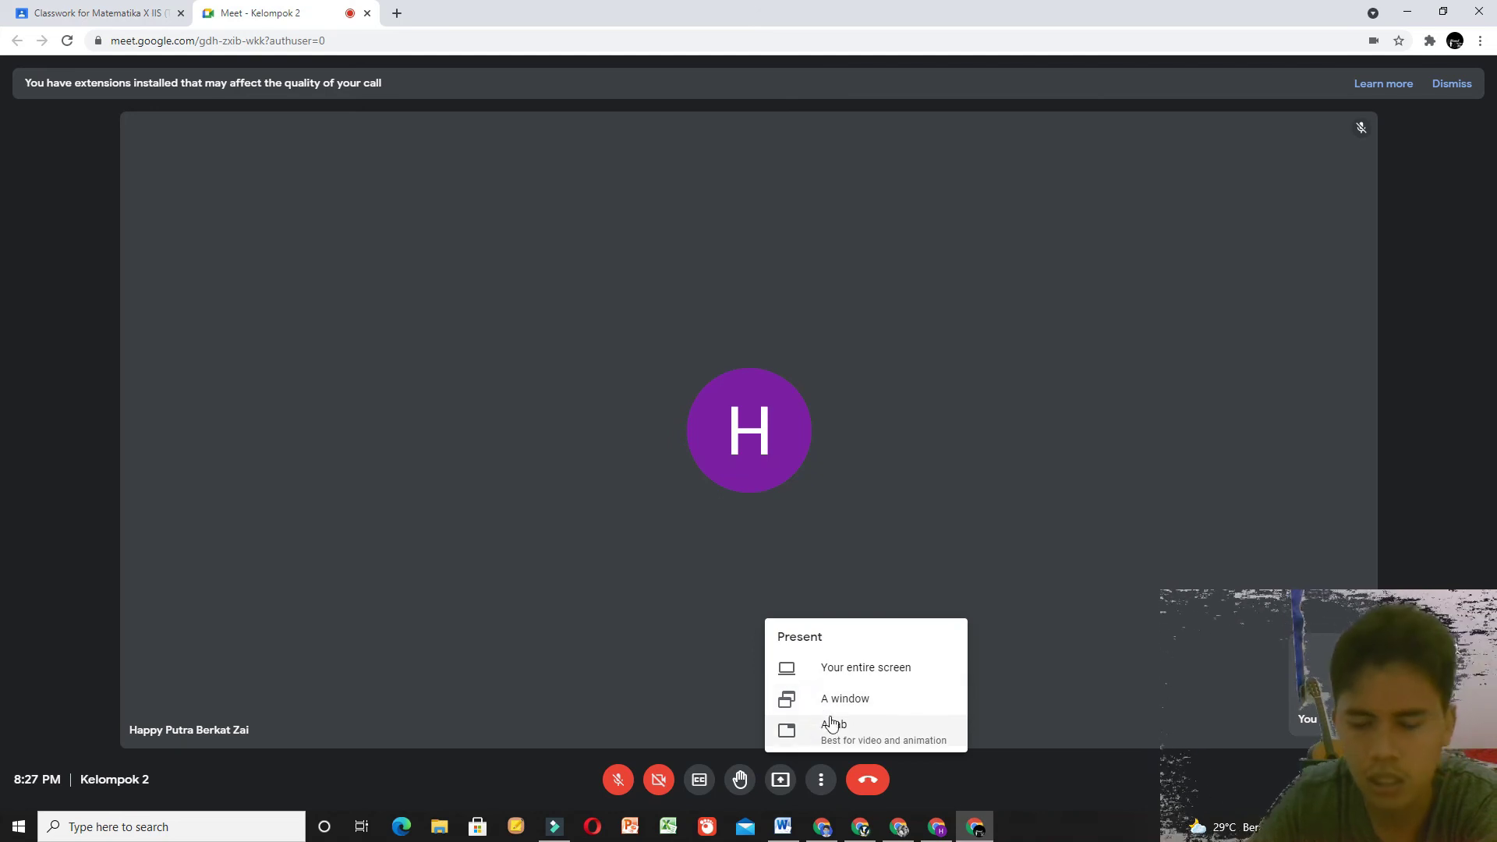
left_click(829, 745)
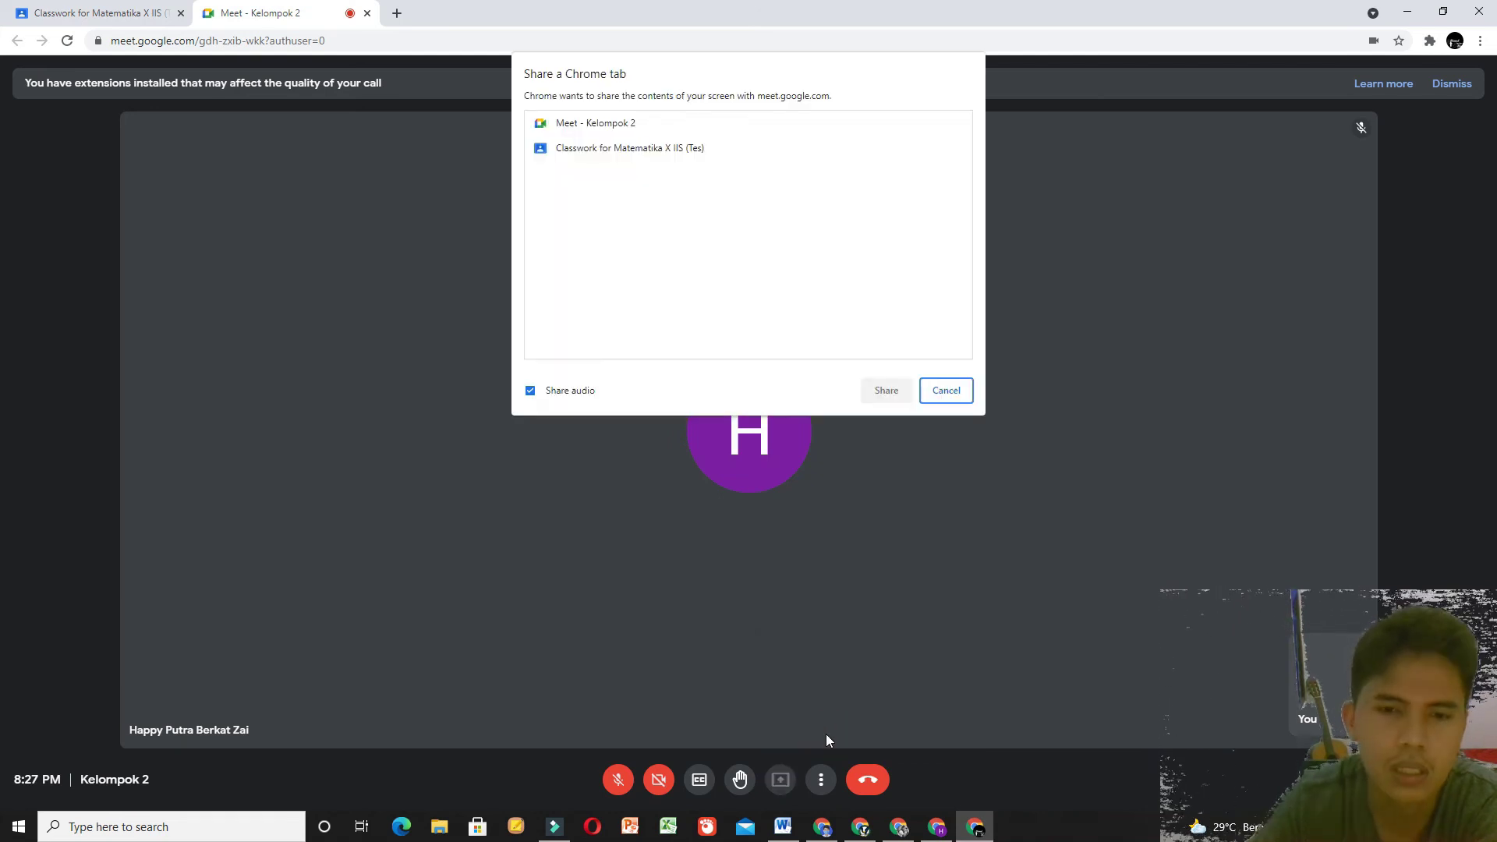
left_click(588, 154)
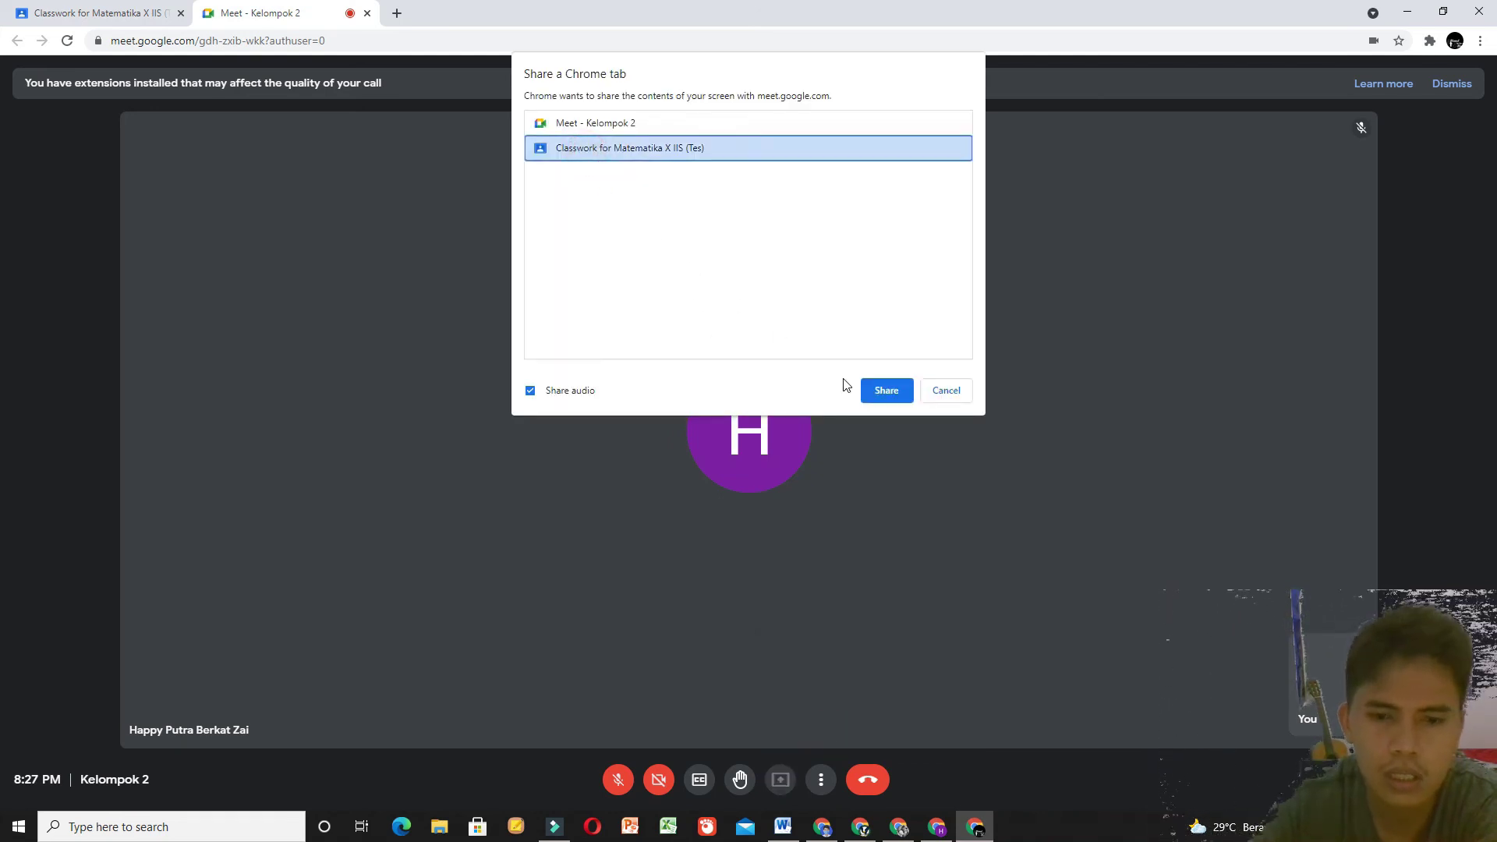
left_click(876, 396)
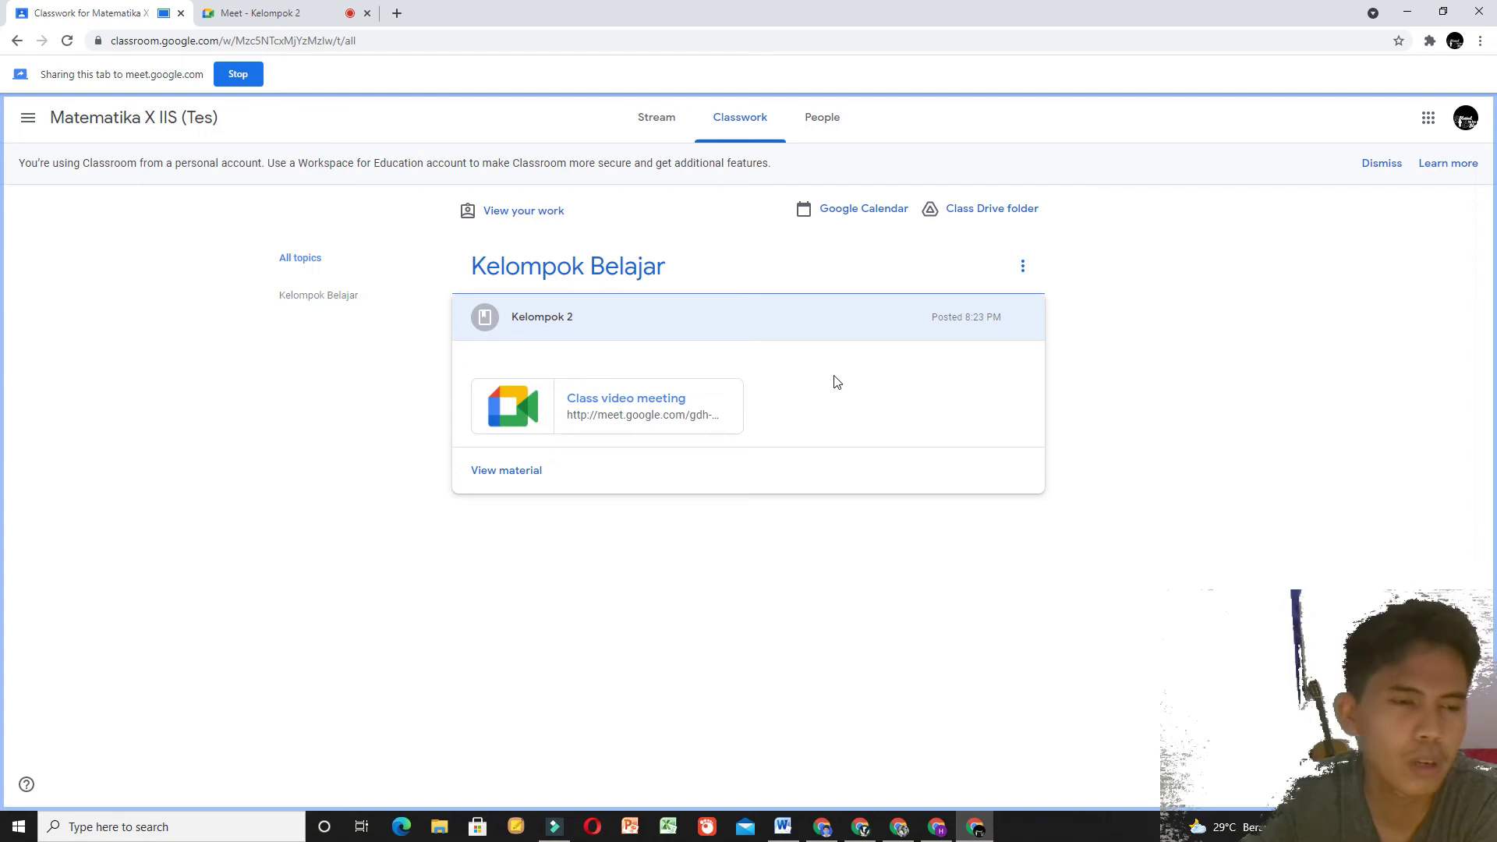
left_click(238, 74)
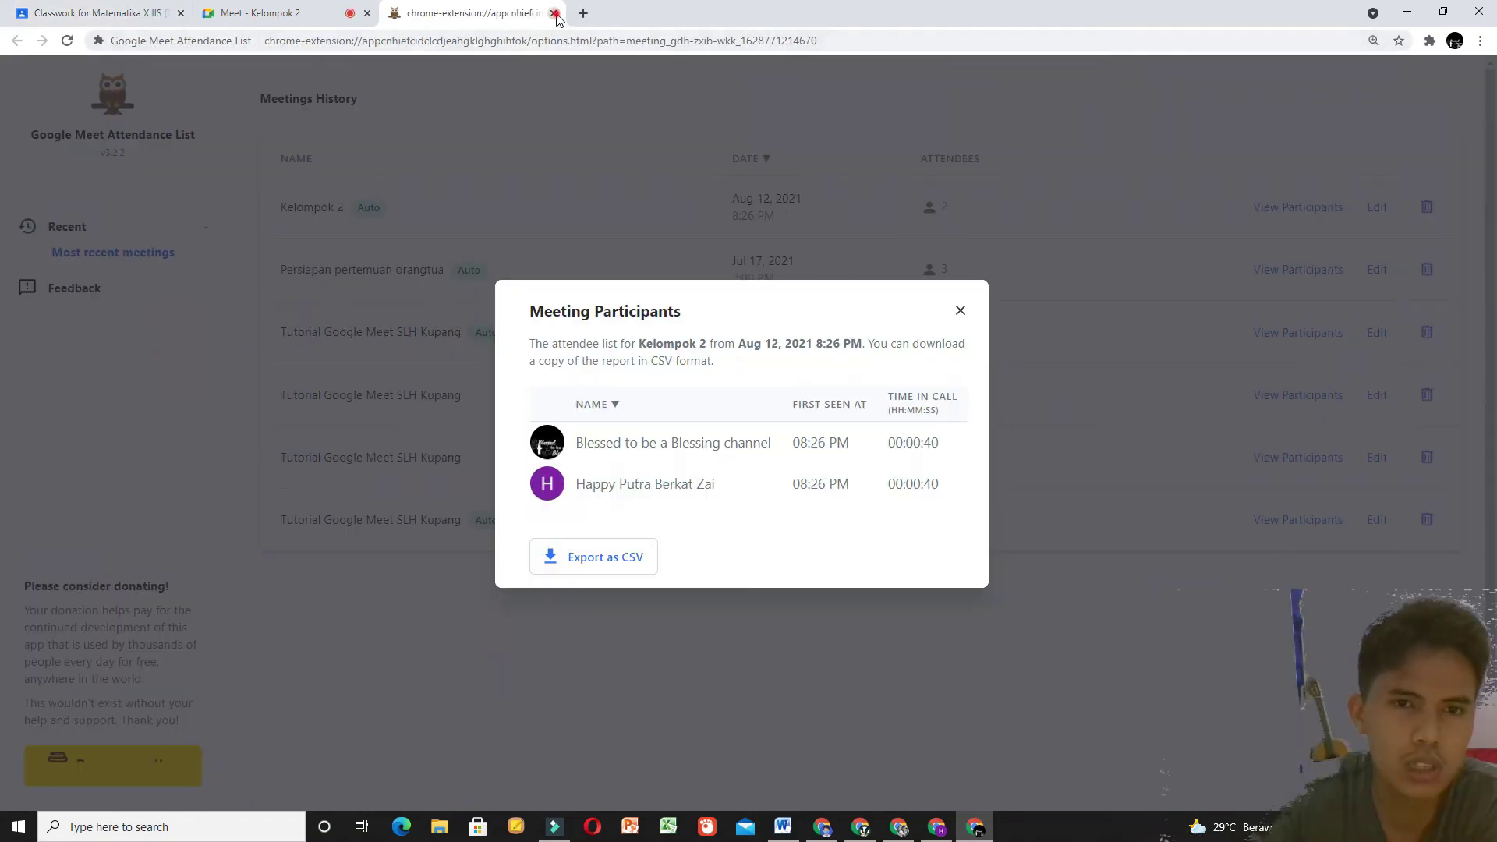
Step: Close the Google Meet Attendance List page and Siswa 4's Classwork page, keeping the Kelompok 2 meeting open
left_click(554, 13)
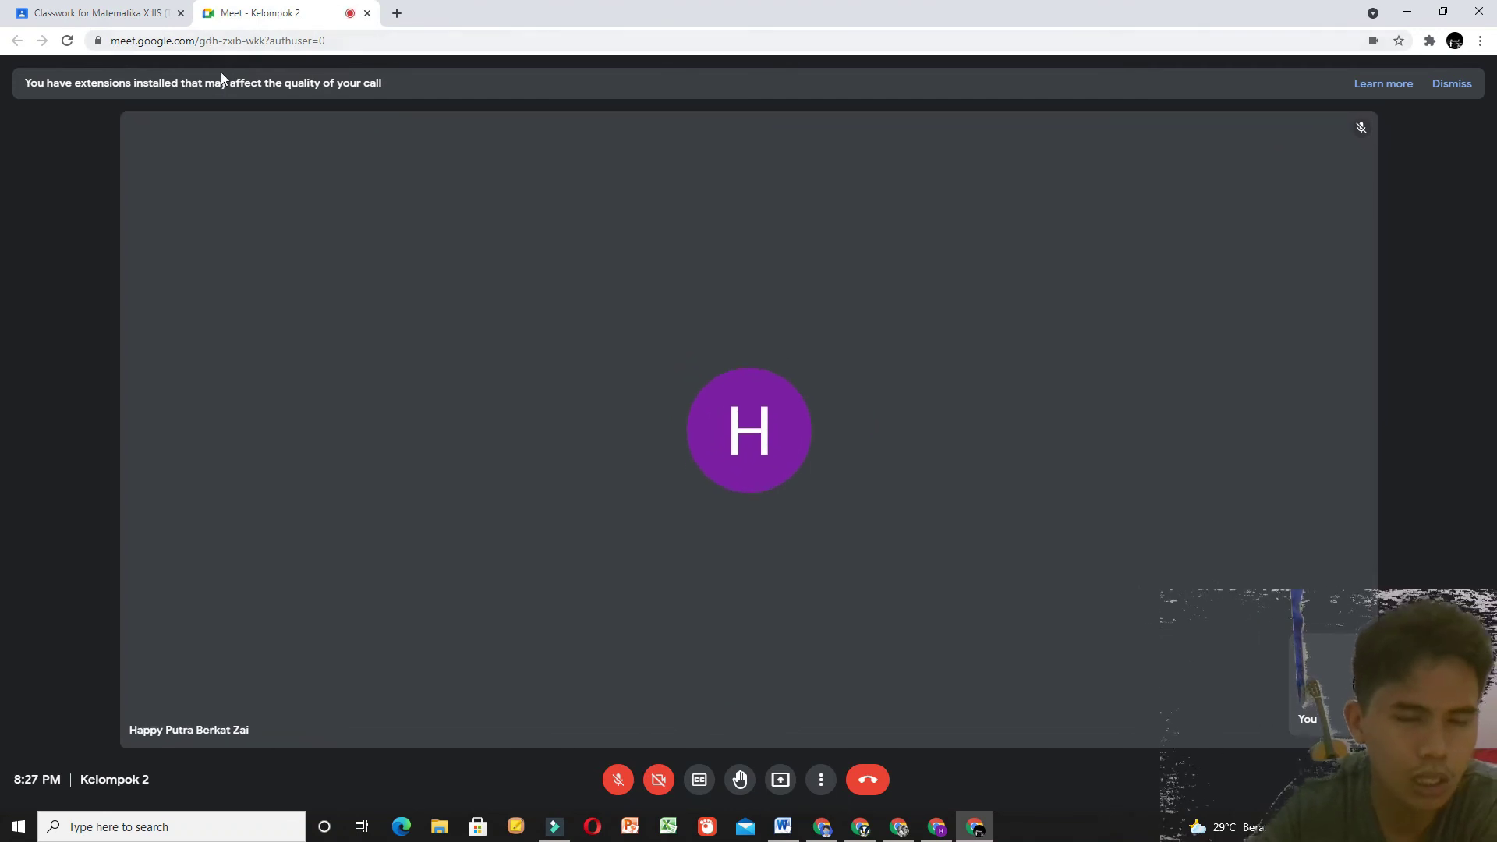
left_click(182, 14)
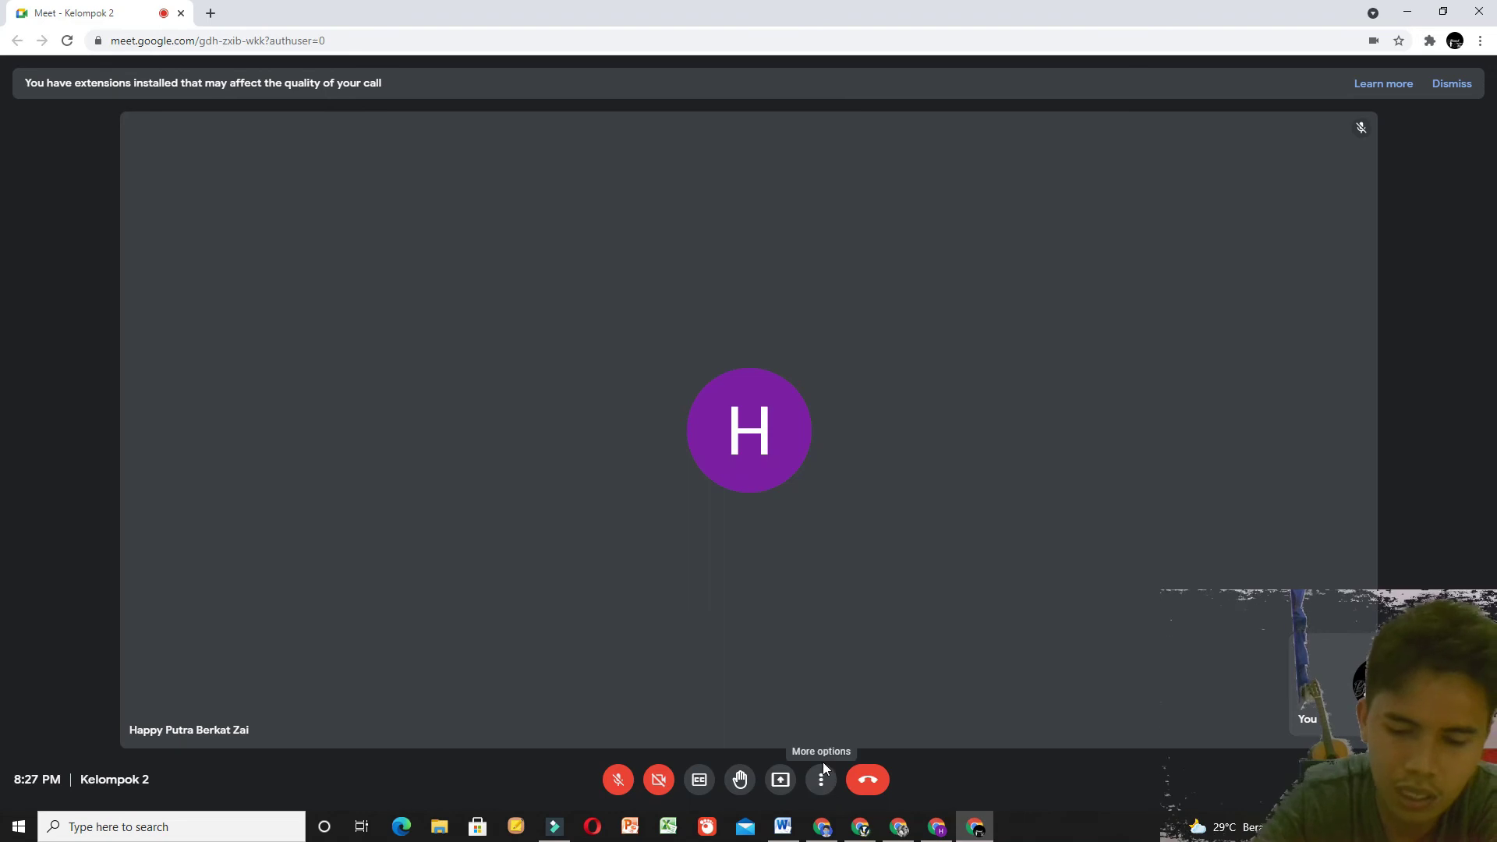
Step: From the teacher's Classroom account, join the Kelompok 1 meeting through its material's Meet link with microphone and camera off
left_click(840, 838)
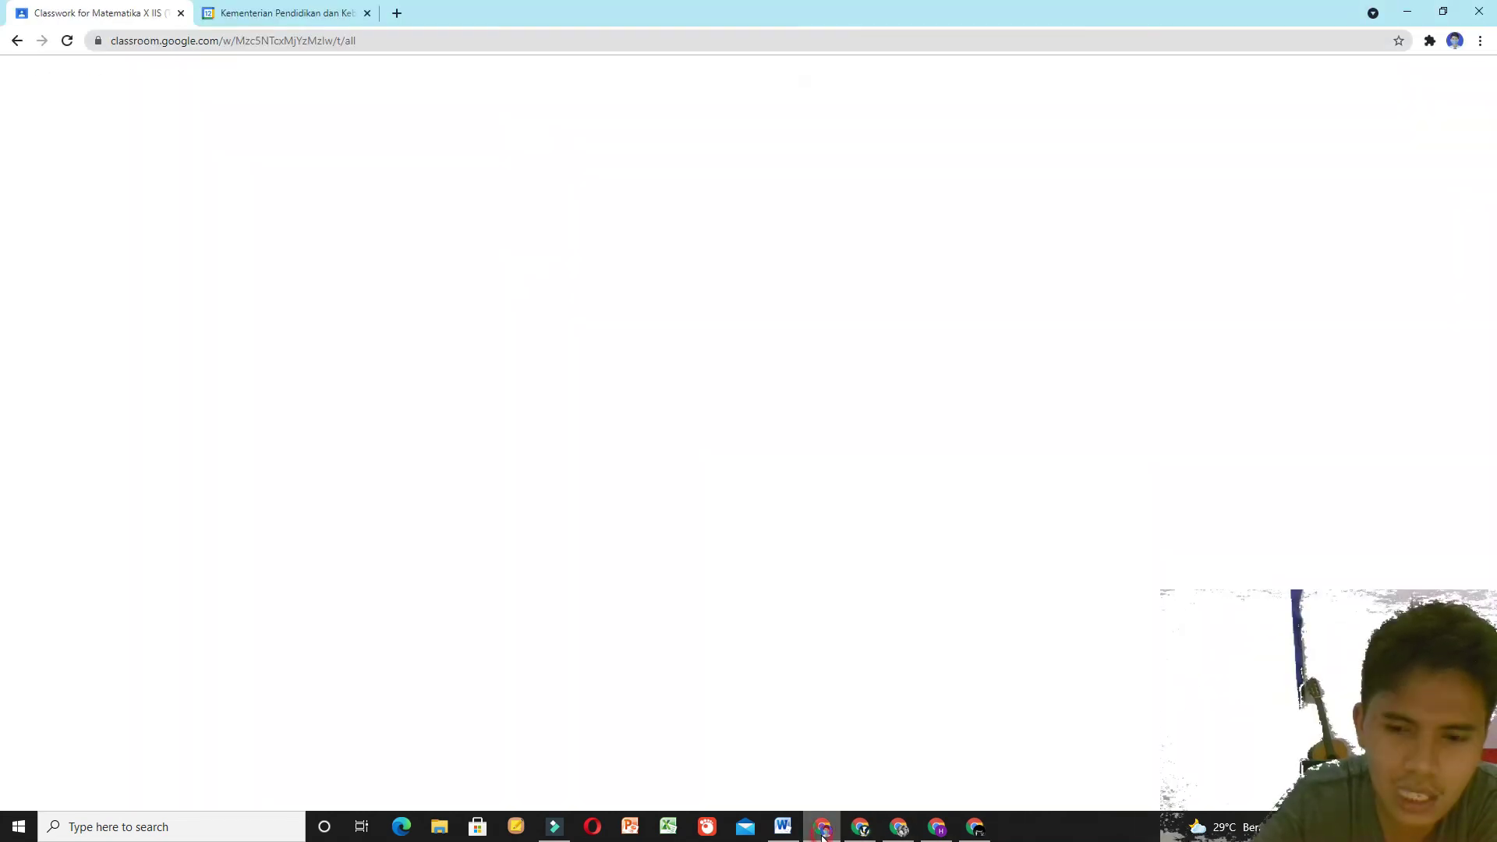
left_click(581, 310)
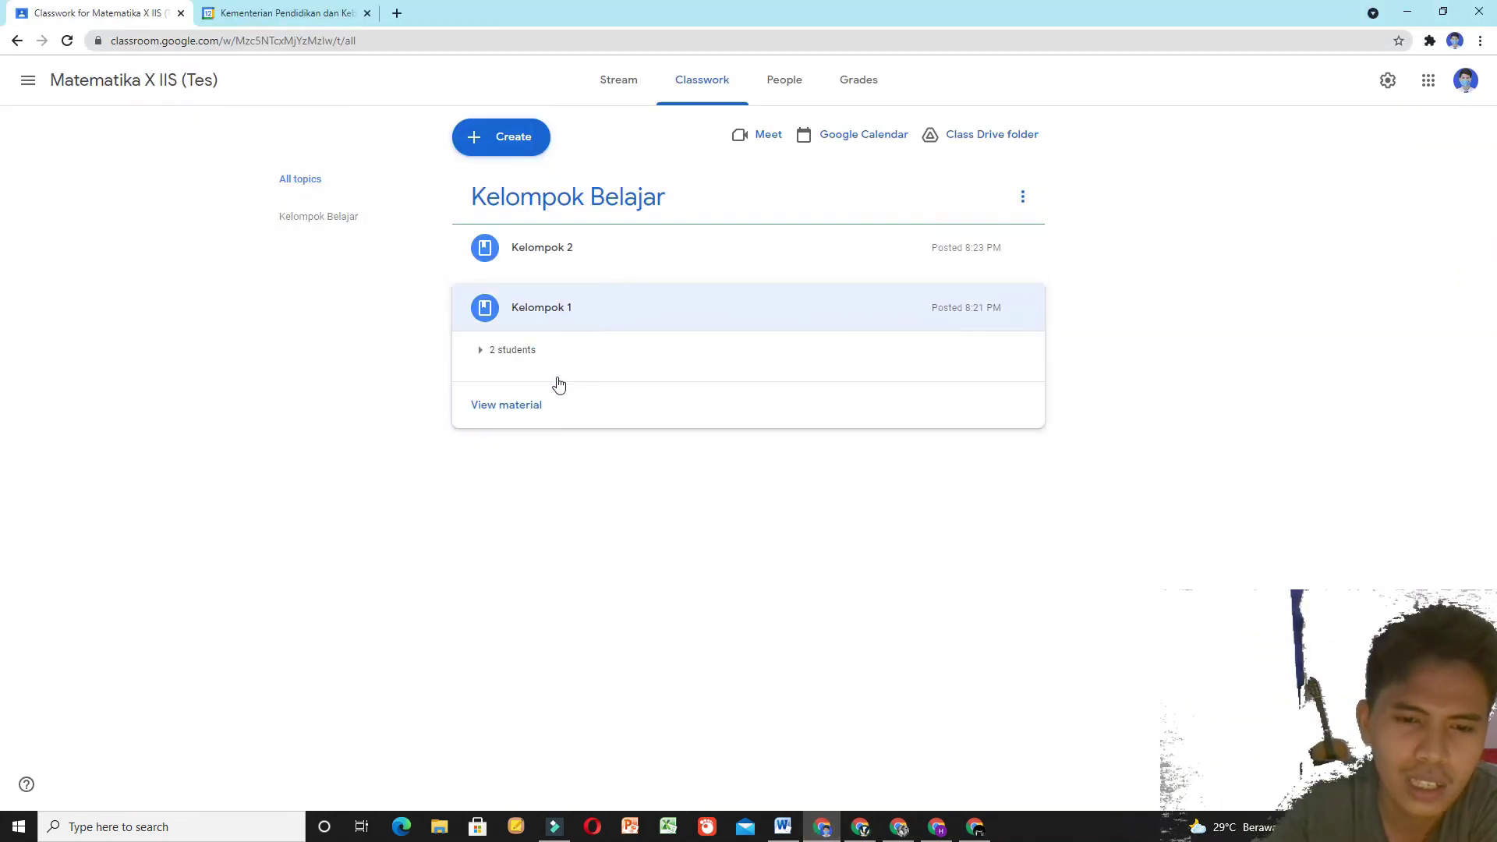
left_click(601, 409)
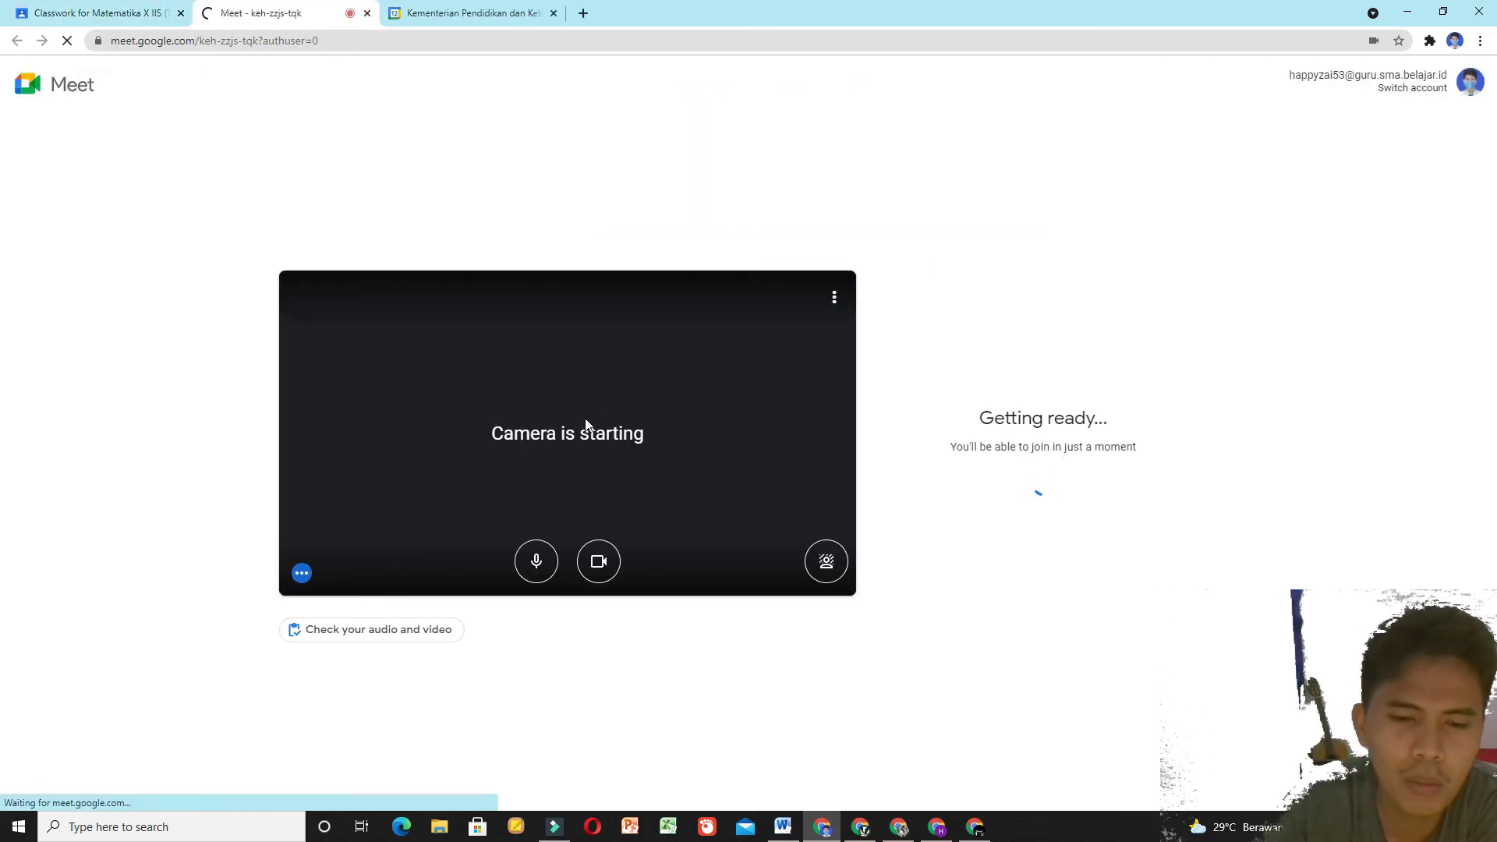
left_click(538, 572)
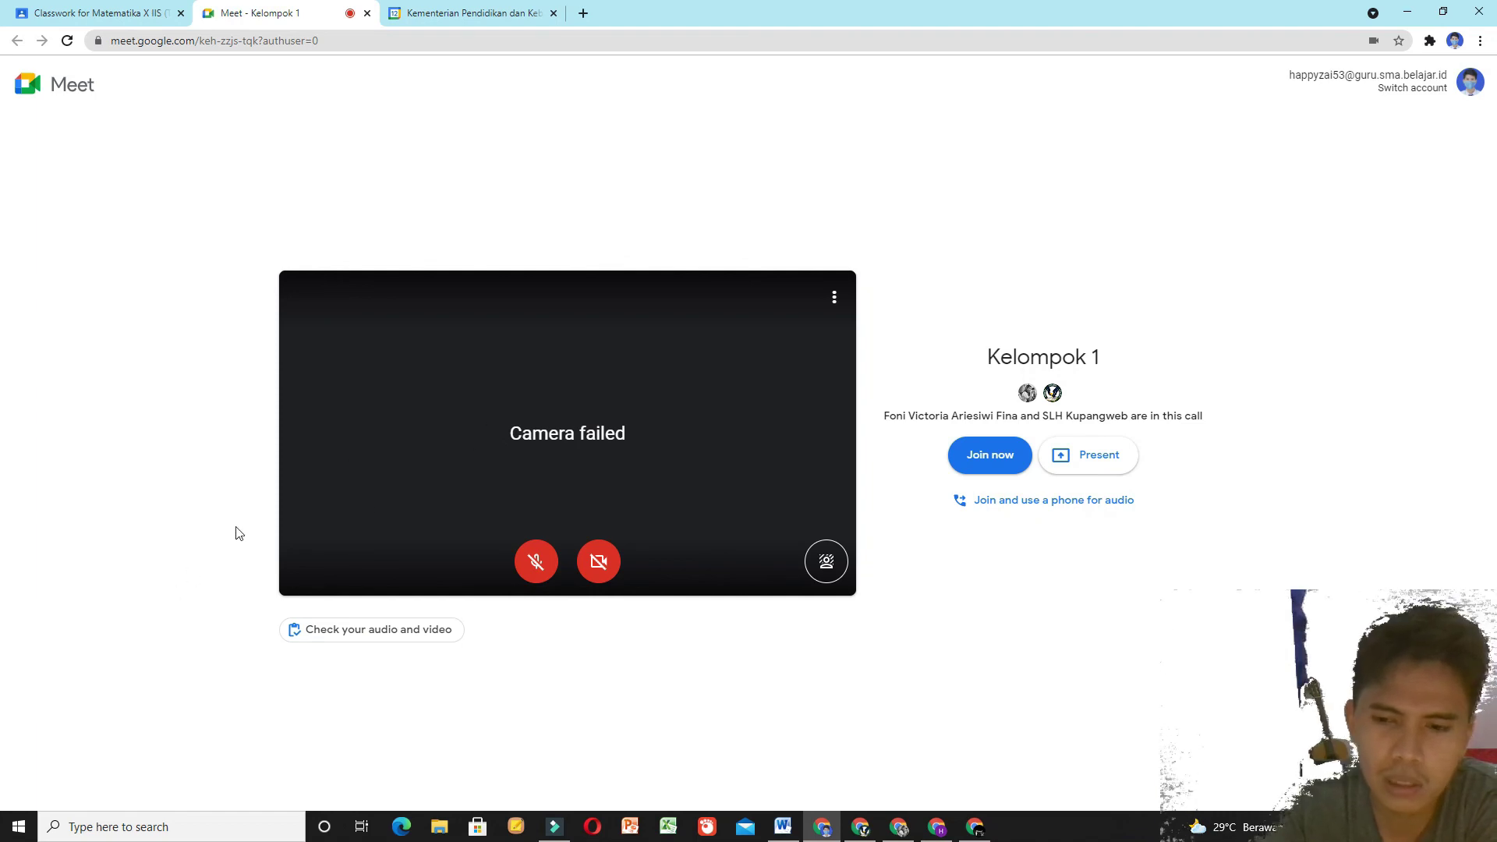
left_click(995, 459)
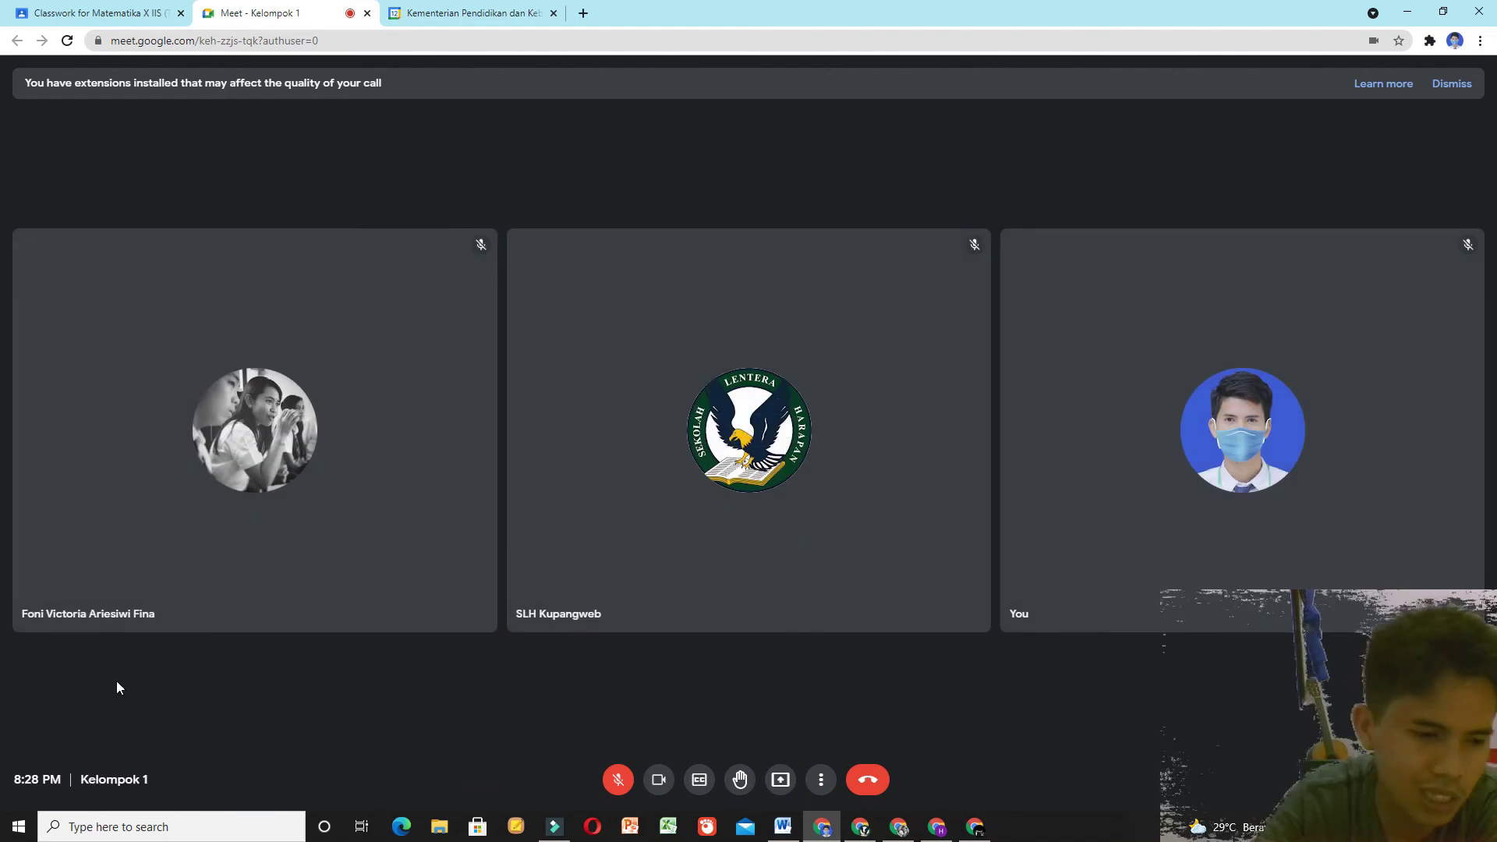
key("ctrl+e")
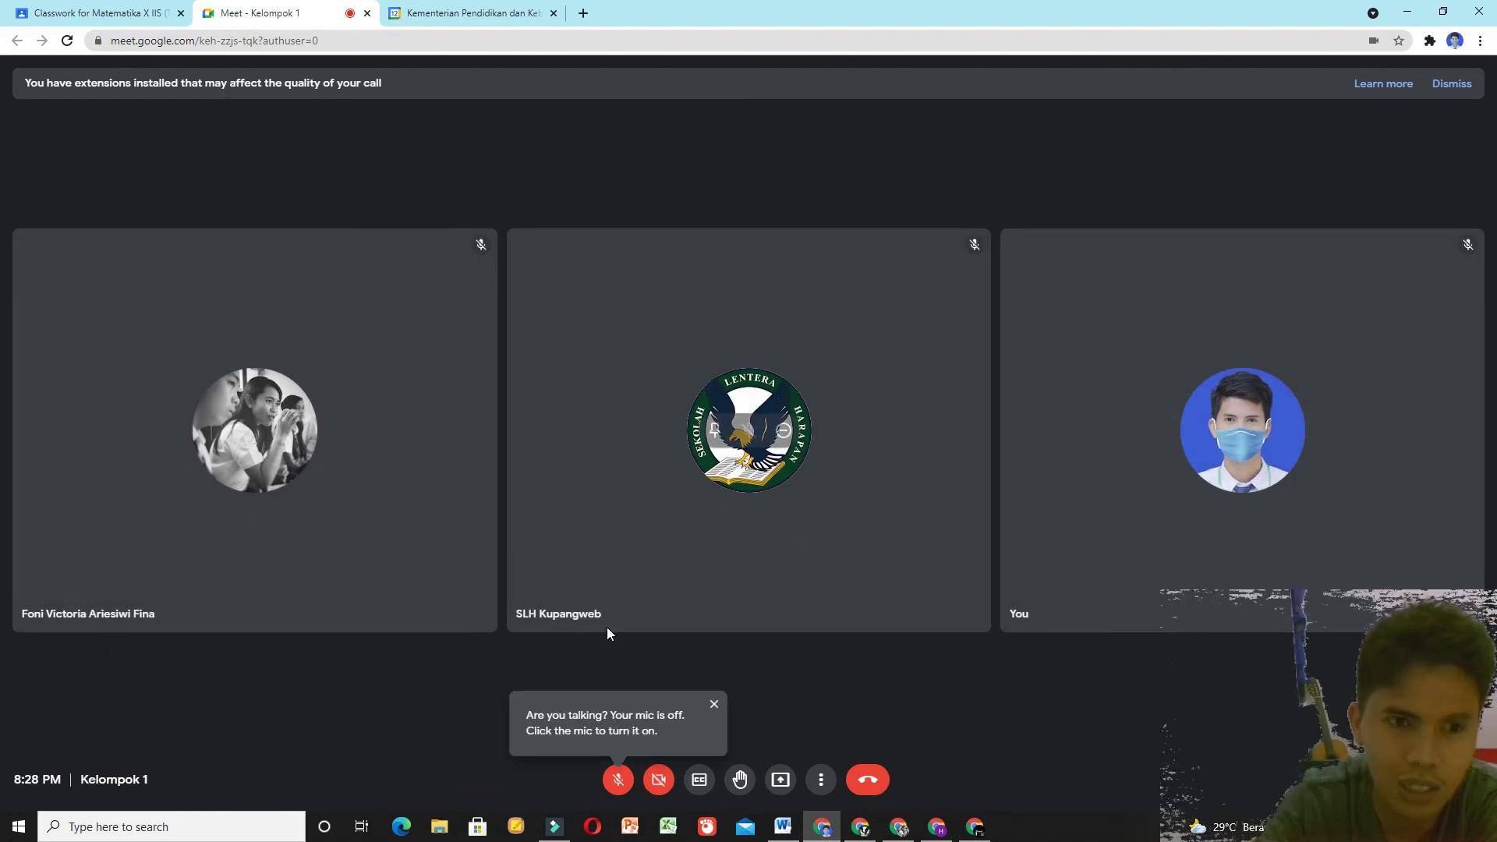
left_click(713, 705)
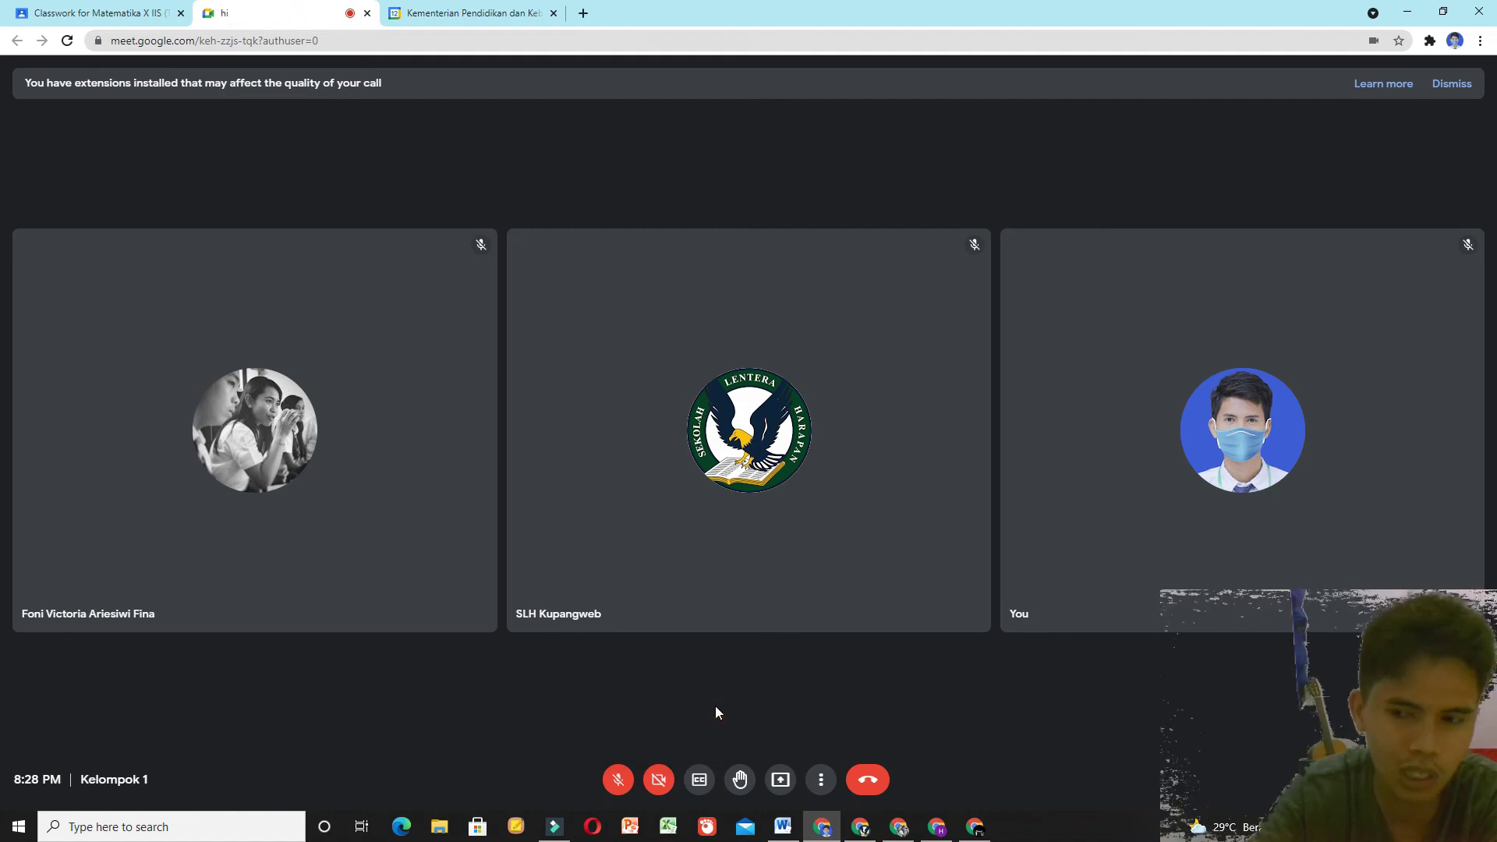
Step: Return to the teacher's Classwork page and join the Kelompok 2 meeting through its material's Meet link with microphone and camera off
left_click(97, 13)
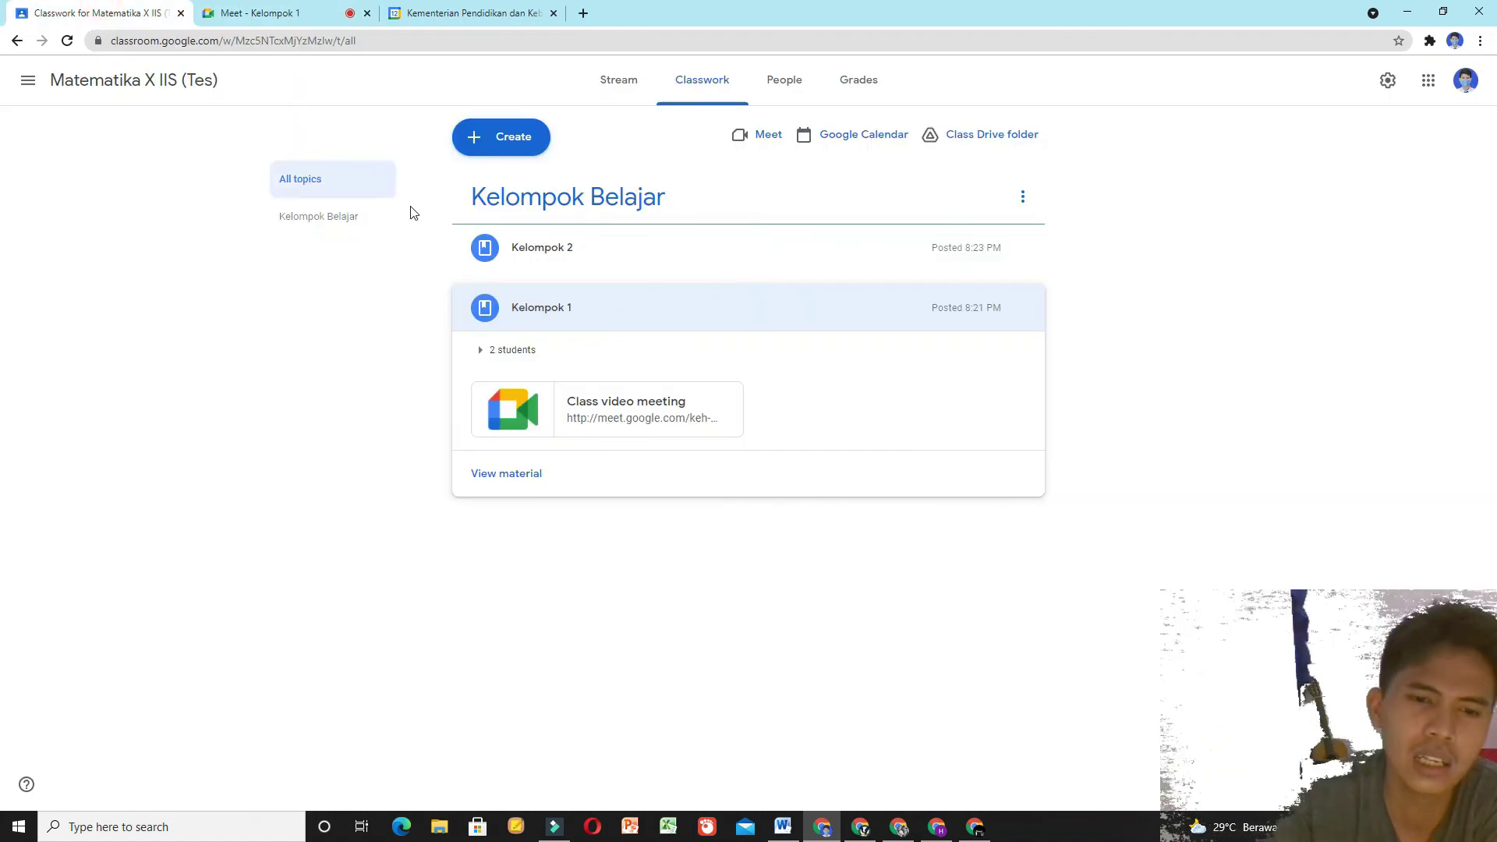
left_click(577, 245)
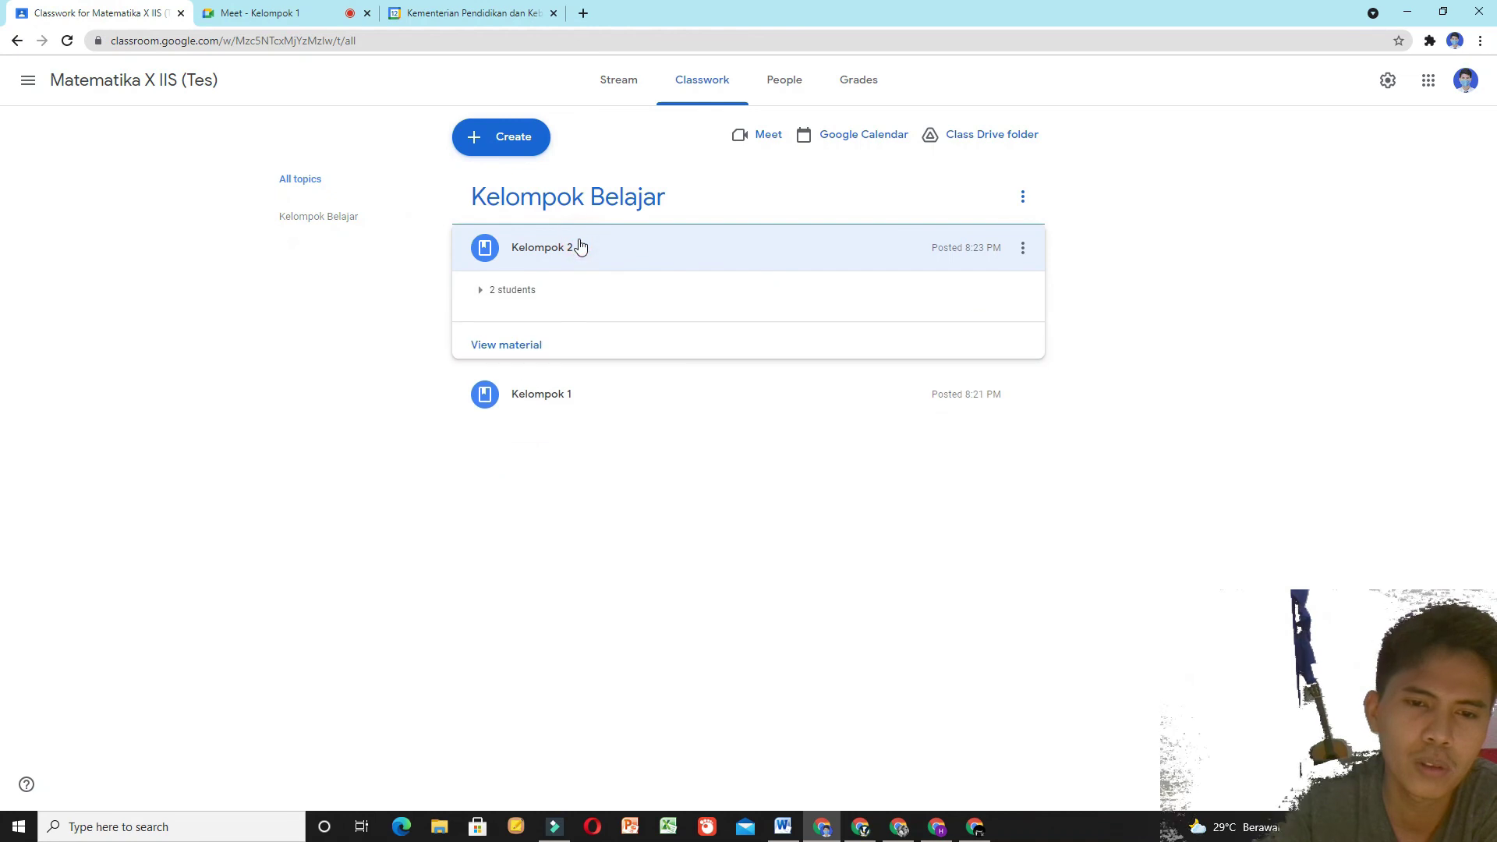
left_click(499, 344)
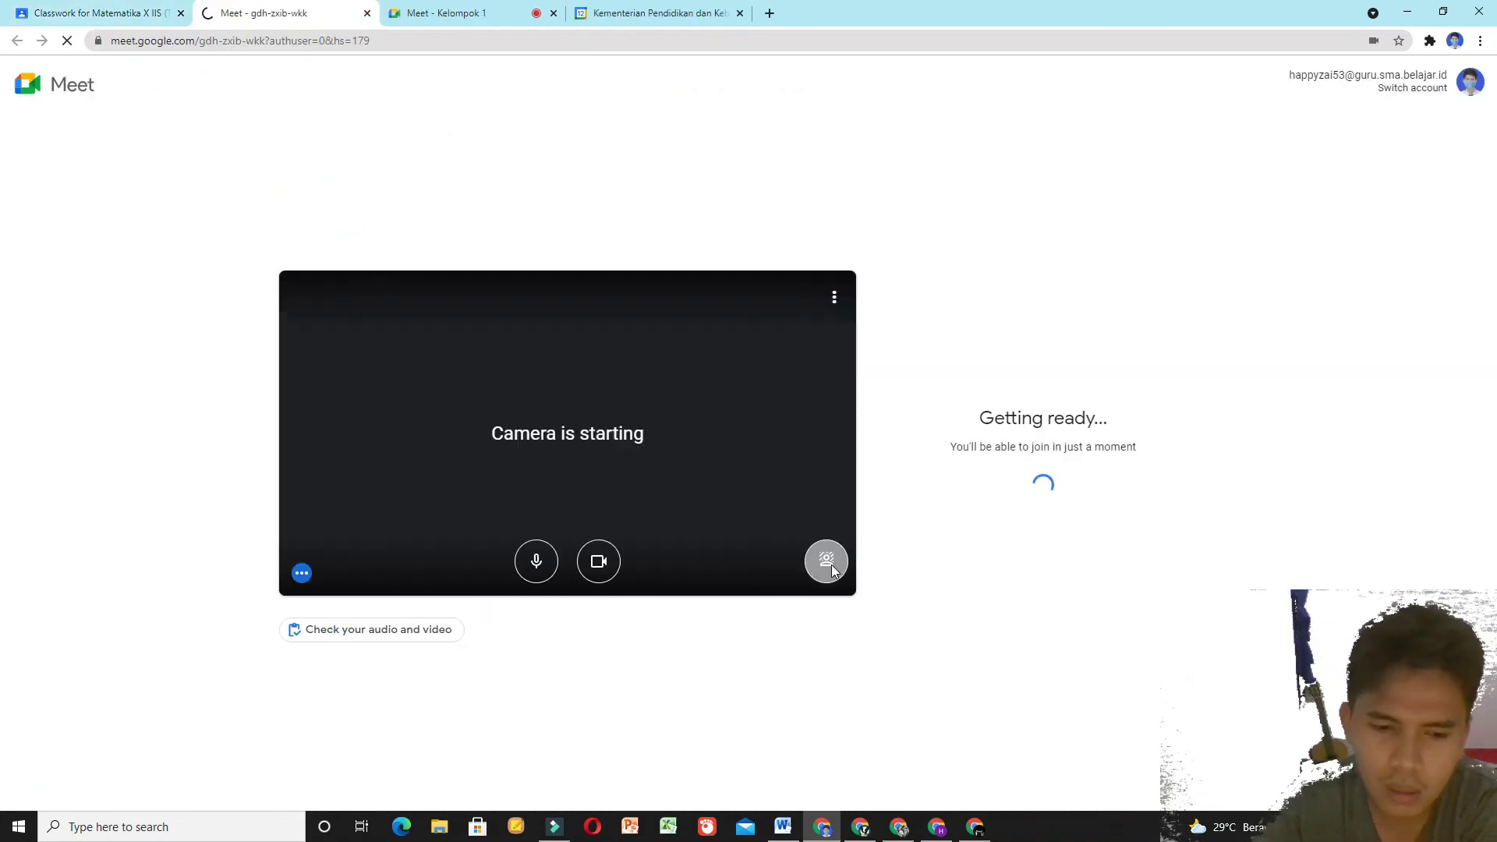
left_click(542, 568)
left_click(603, 568)
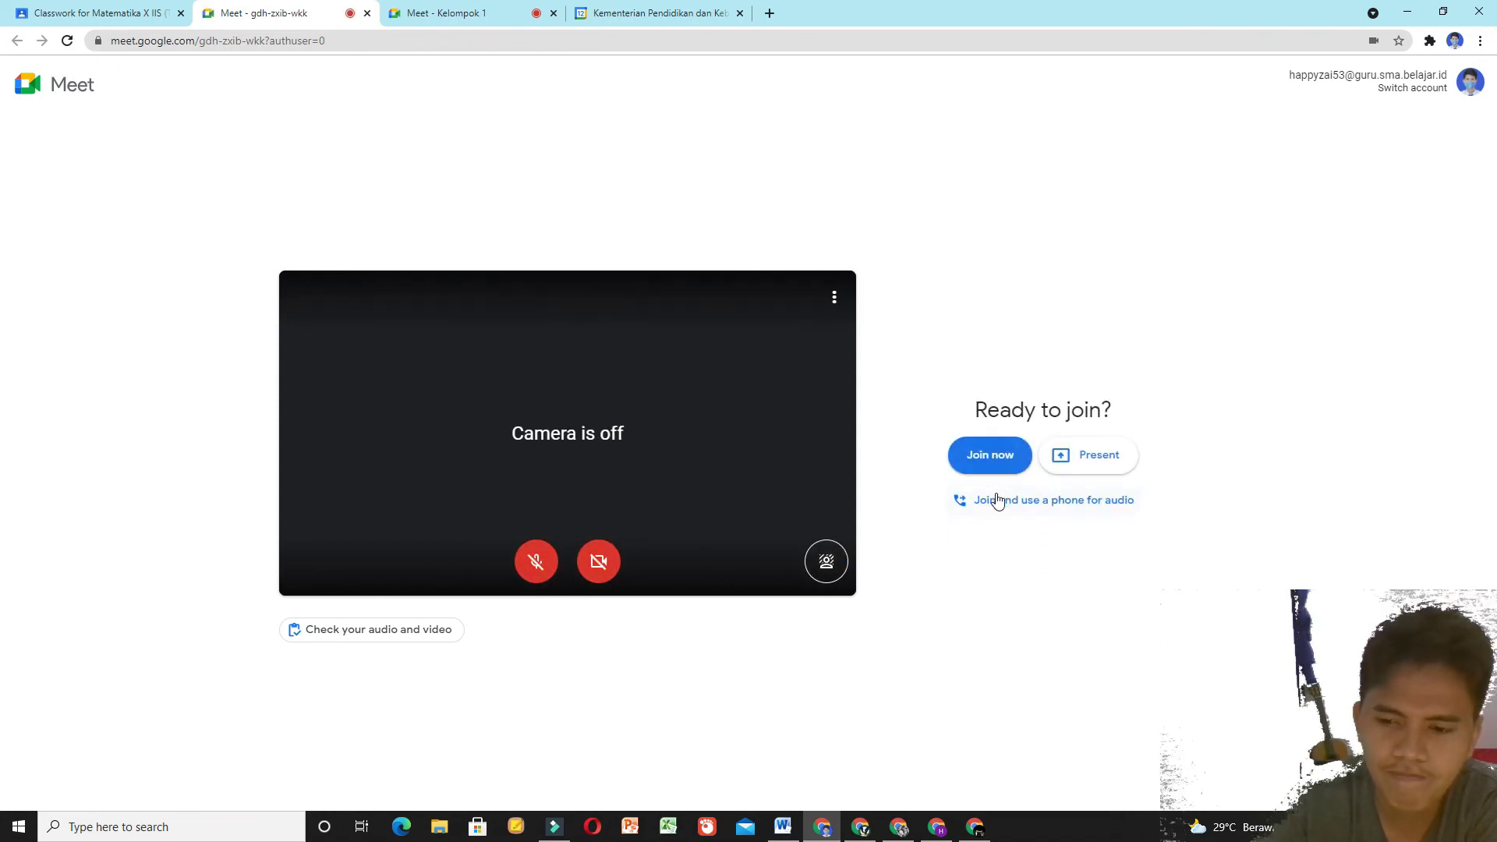
left_click(989, 464)
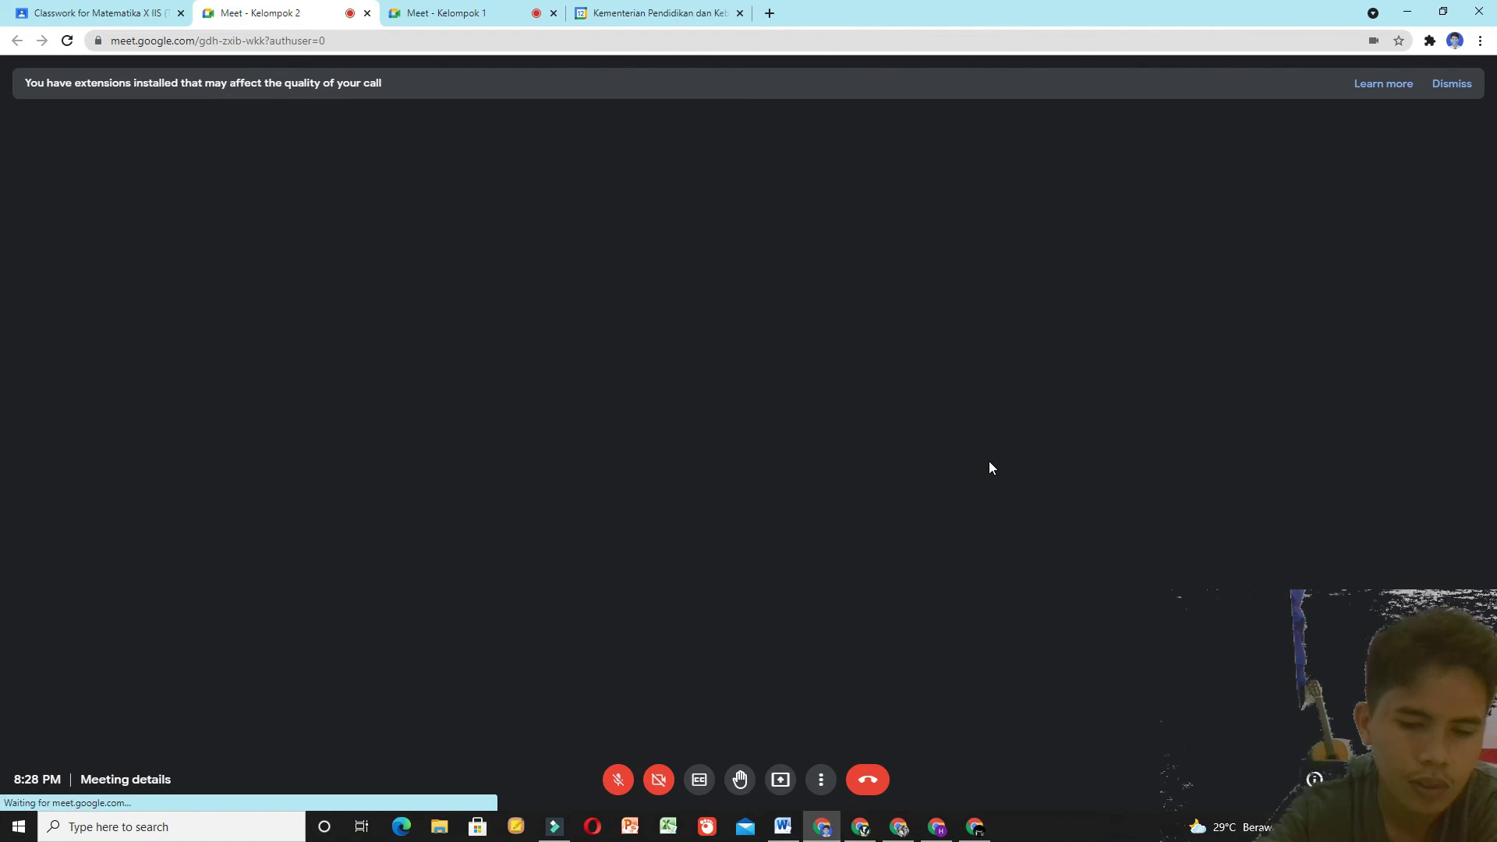